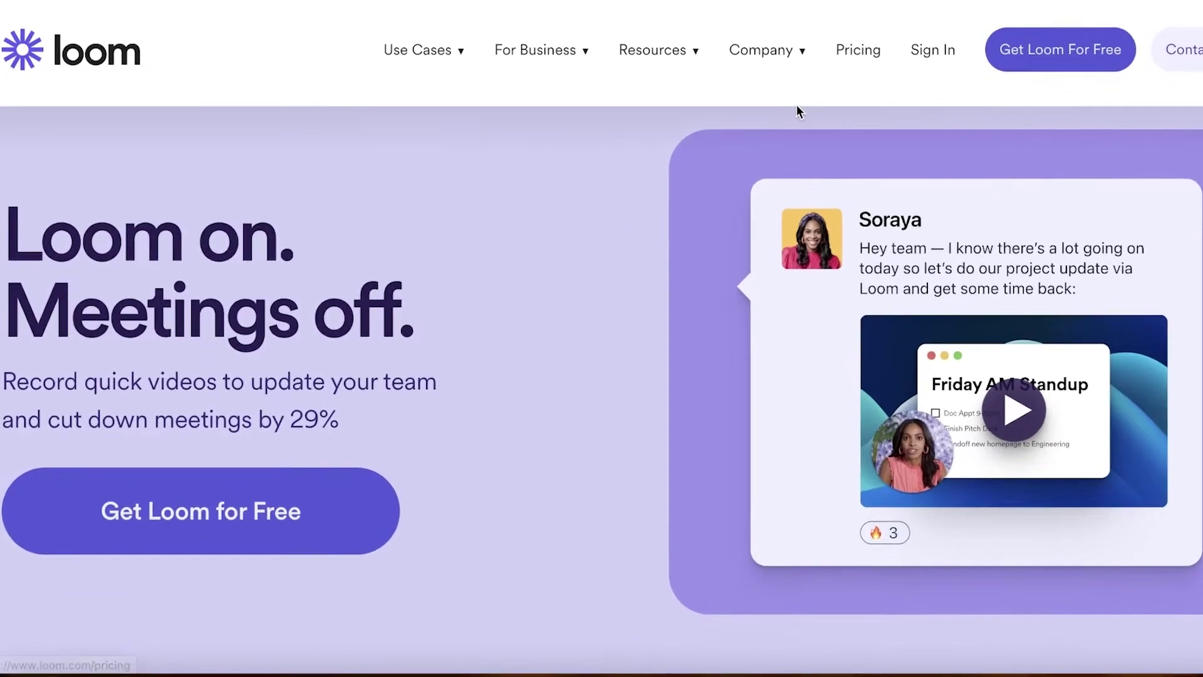
# Step: Look through the Loom home page, its How Loom Works section and customer quotes, and the Use Cases, For Business, Resources and Company options
pyautogui.scroll(-3, 764, 150)
pyautogui.scroll(3, 764, 150)
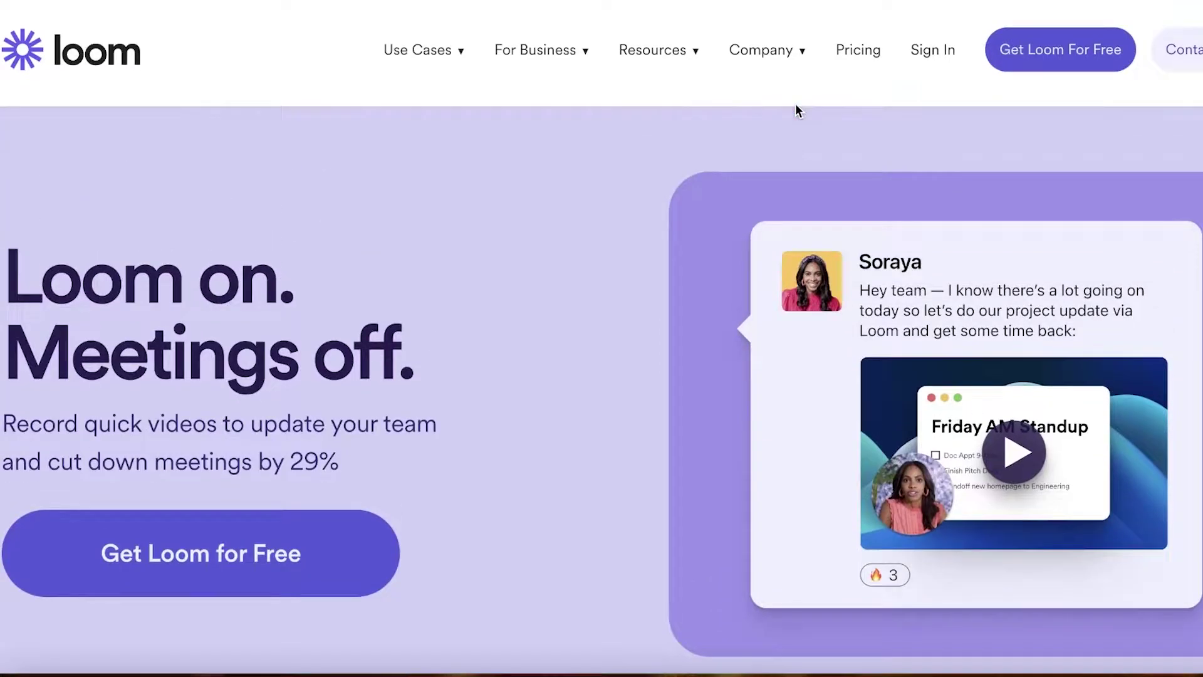
pyautogui.scroll(-10, 809, 119)
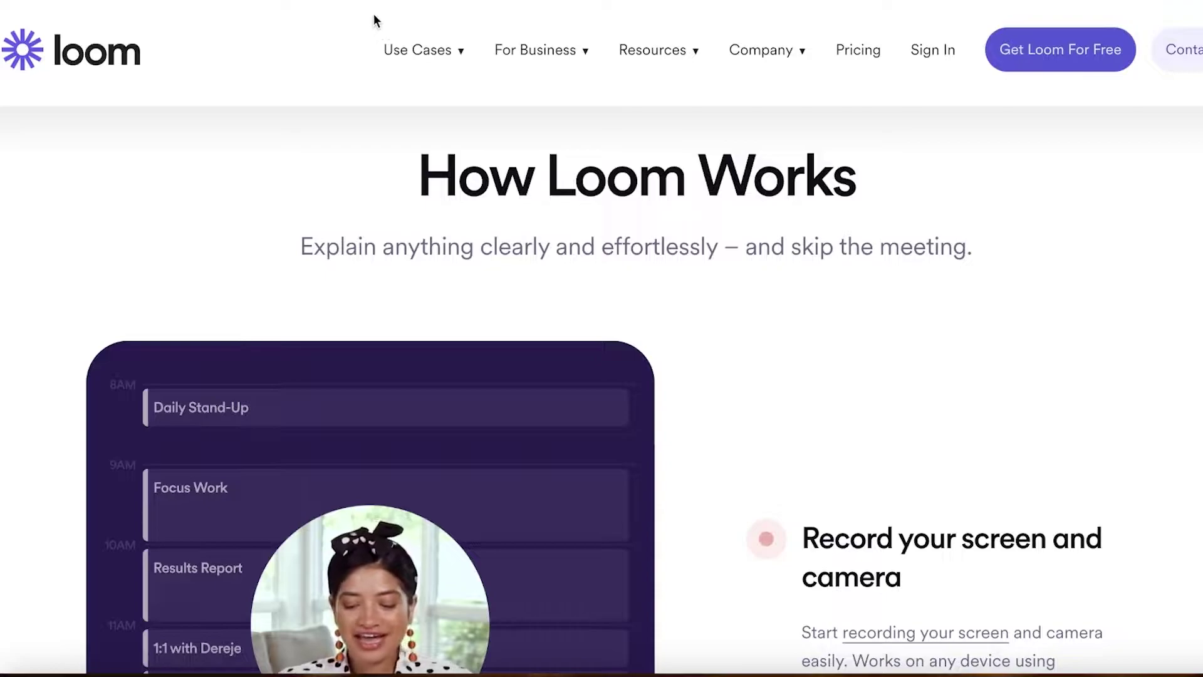
pyautogui.moveTo(411, 57)
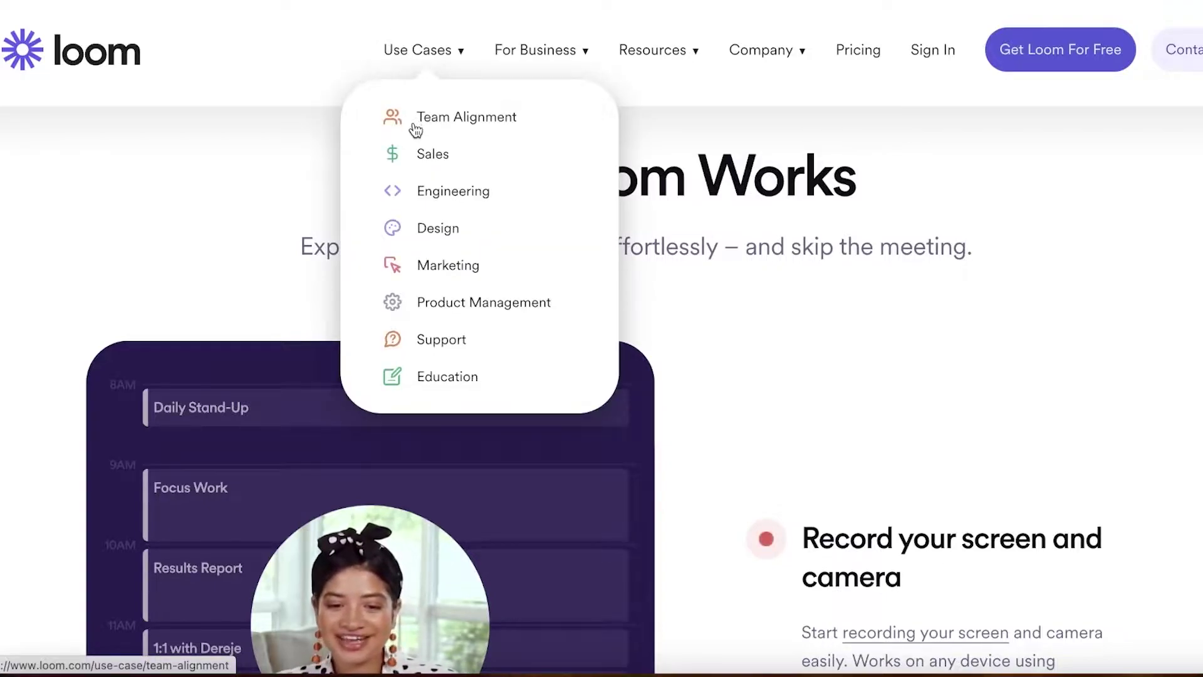
pyautogui.scroll(-10, 1122, 435)
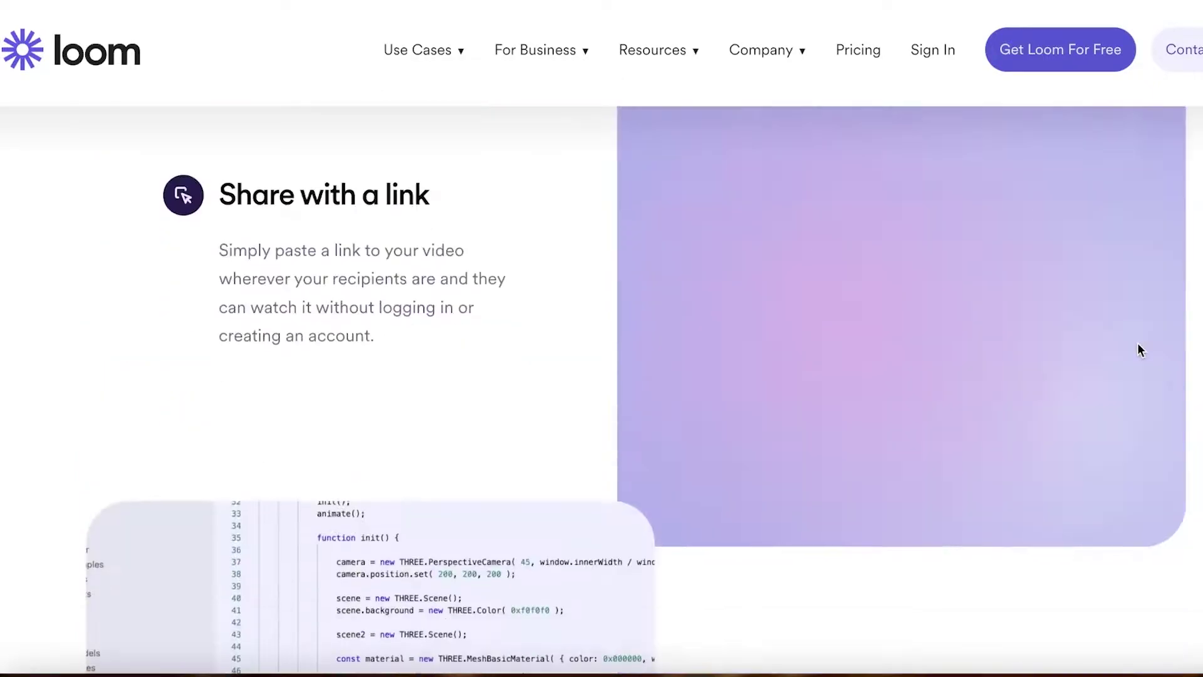
pyautogui.scroll(5, 1138, 343)
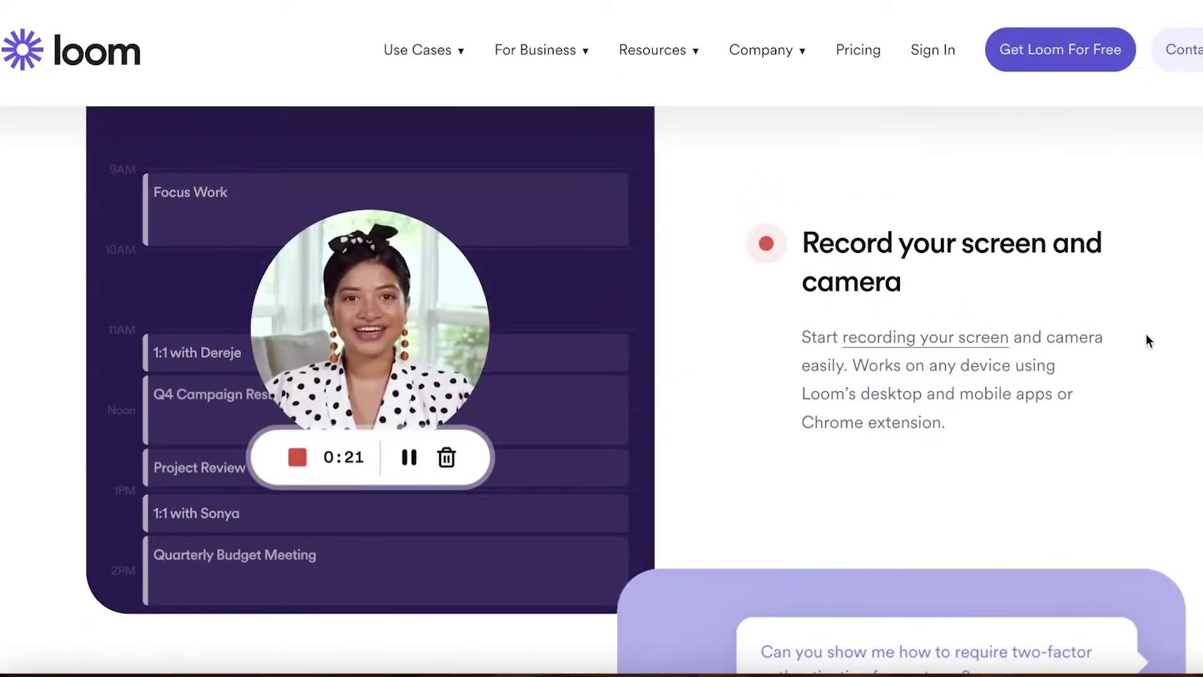
pyautogui.scroll(-5, 1149, 341)
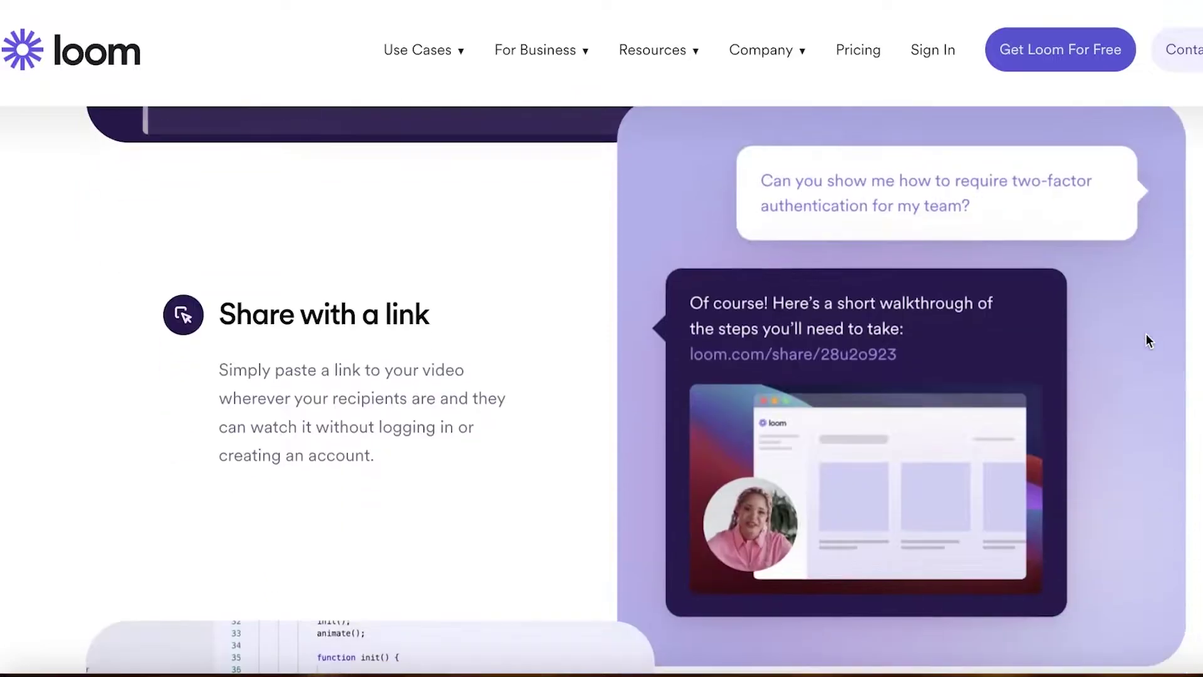
pyautogui.scroll(-1, 1149, 341)
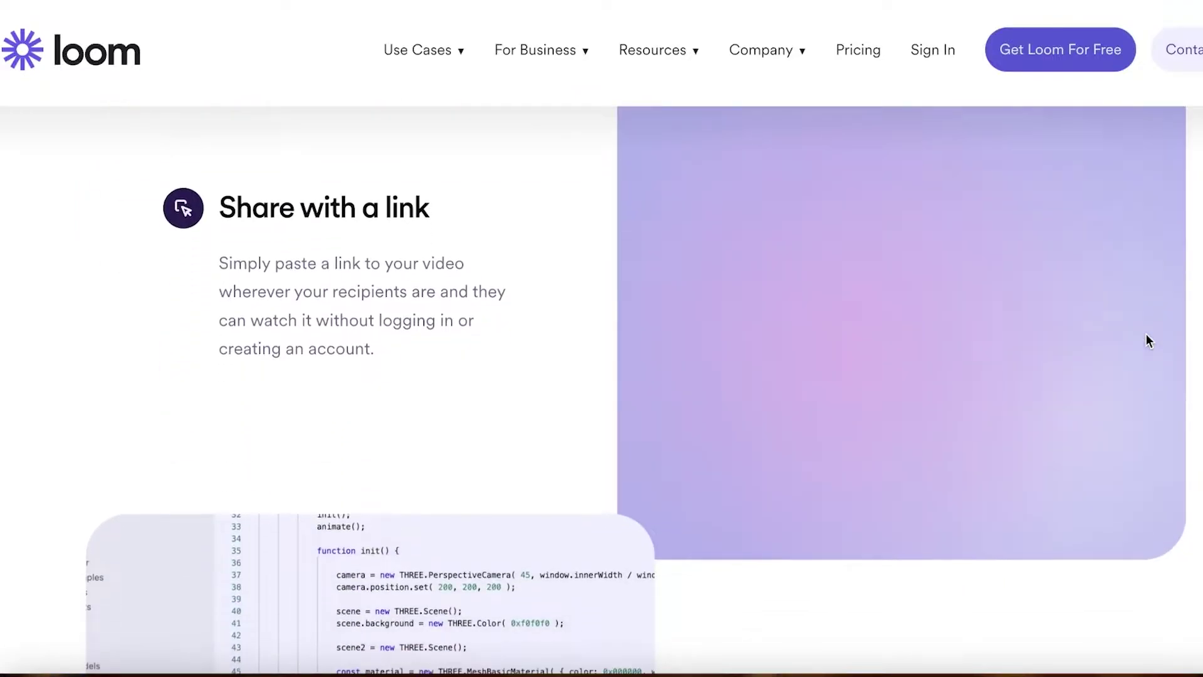
pyautogui.scroll(3, 1149, 341)
pyautogui.scroll(-7, 1149, 340)
pyautogui.scroll(-3, 1149, 340)
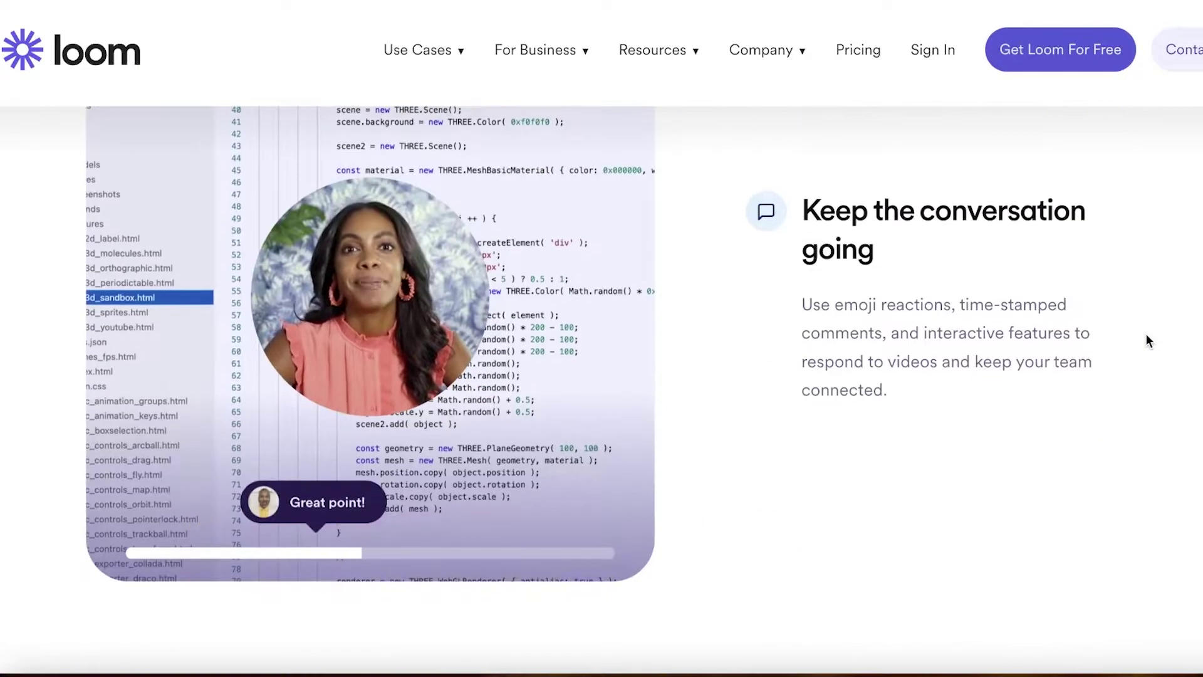
pyautogui.scroll(4, 1072, 634)
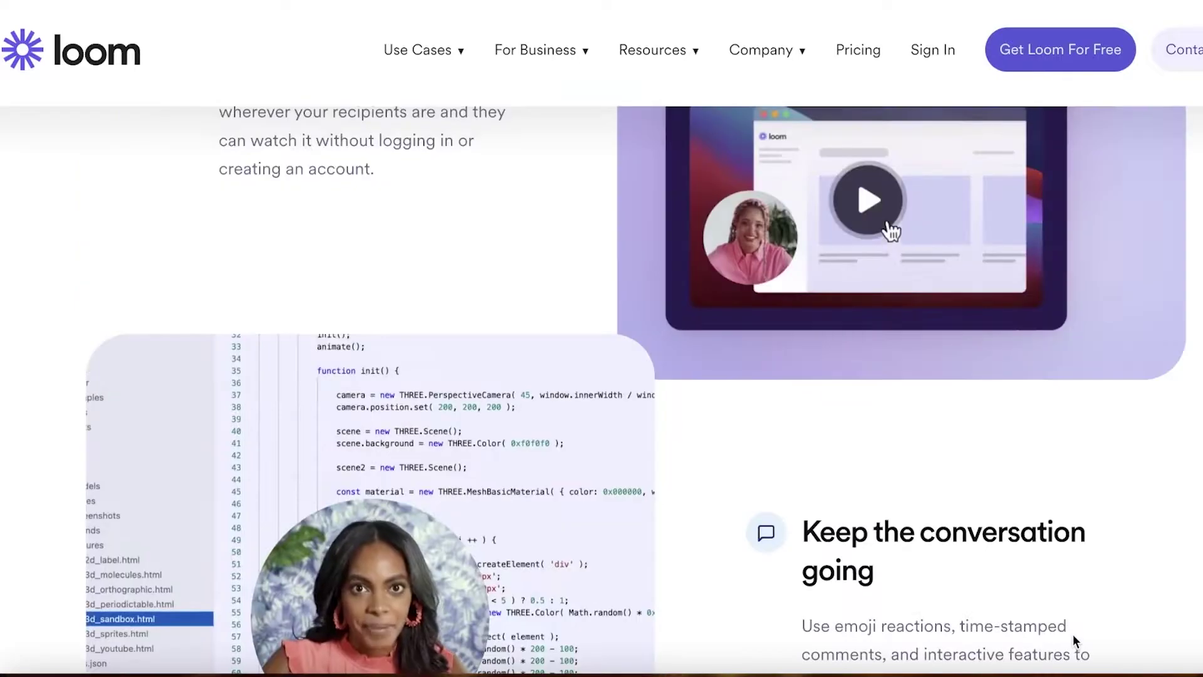
pyautogui.scroll(-2, 1008, 423)
pyautogui.scroll(-1, 1008, 423)
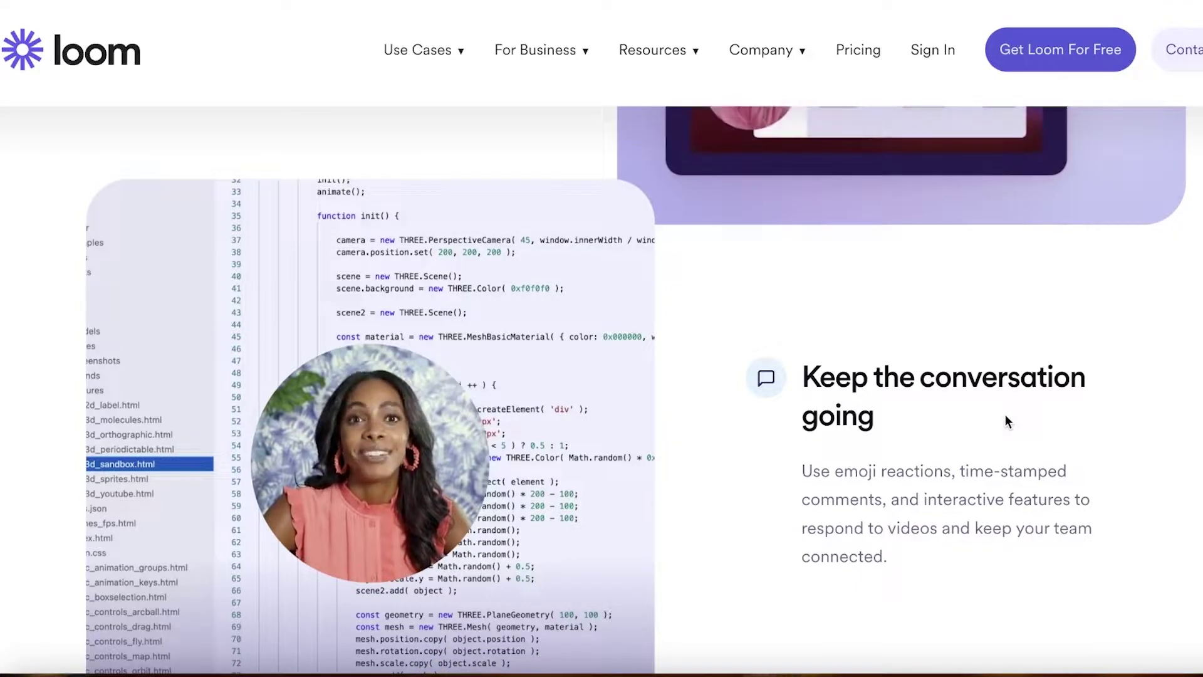
pyautogui.scroll(-1, 1076, 378)
pyautogui.scroll(-15, 1075, 379)
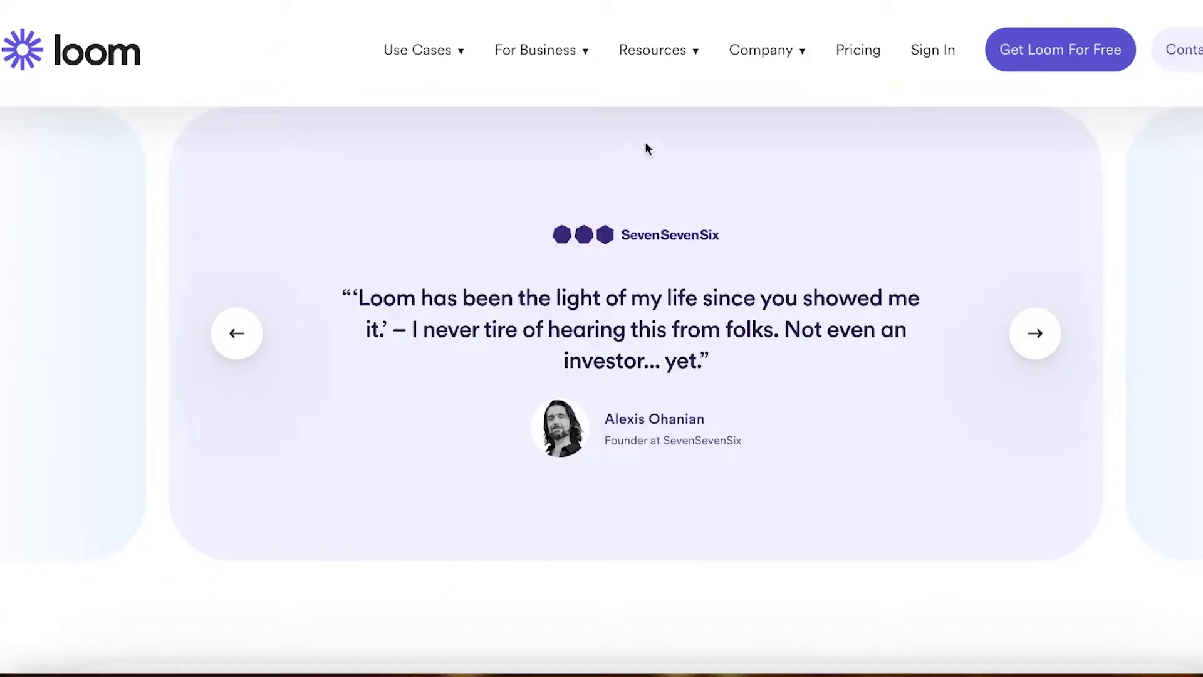
pyautogui.moveTo(519, 52)
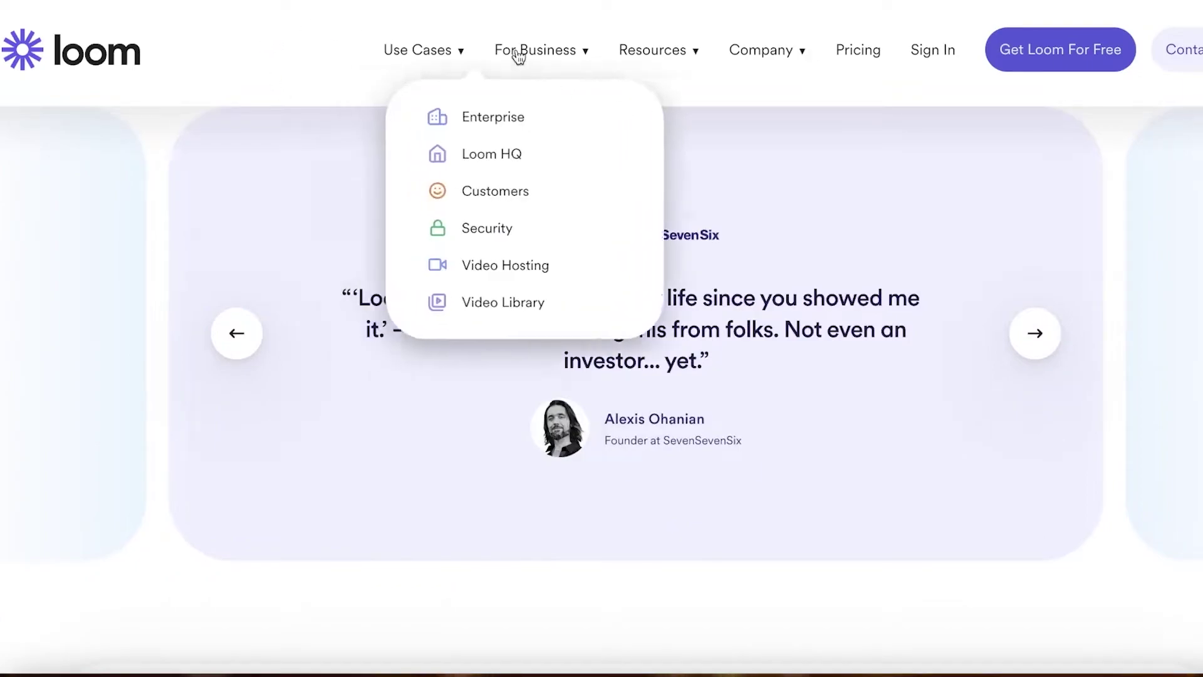
pyautogui.moveTo(658, 54)
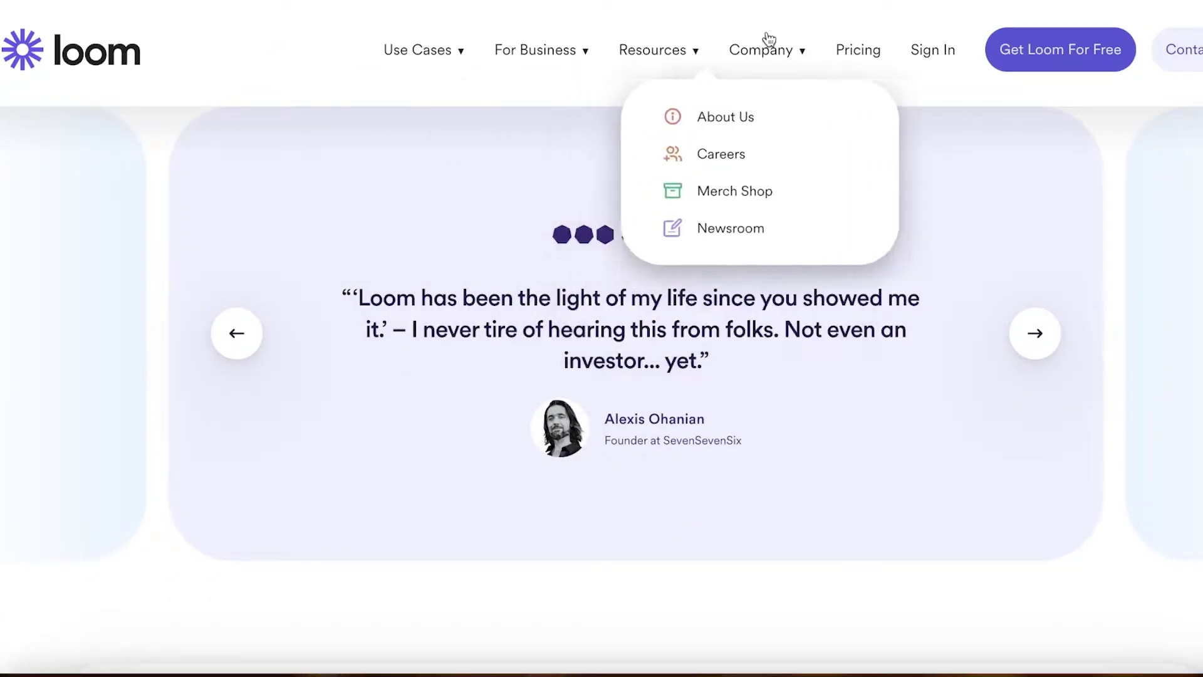
pyautogui.scroll(10, 910, 405)
pyautogui.scroll(8, 910, 406)
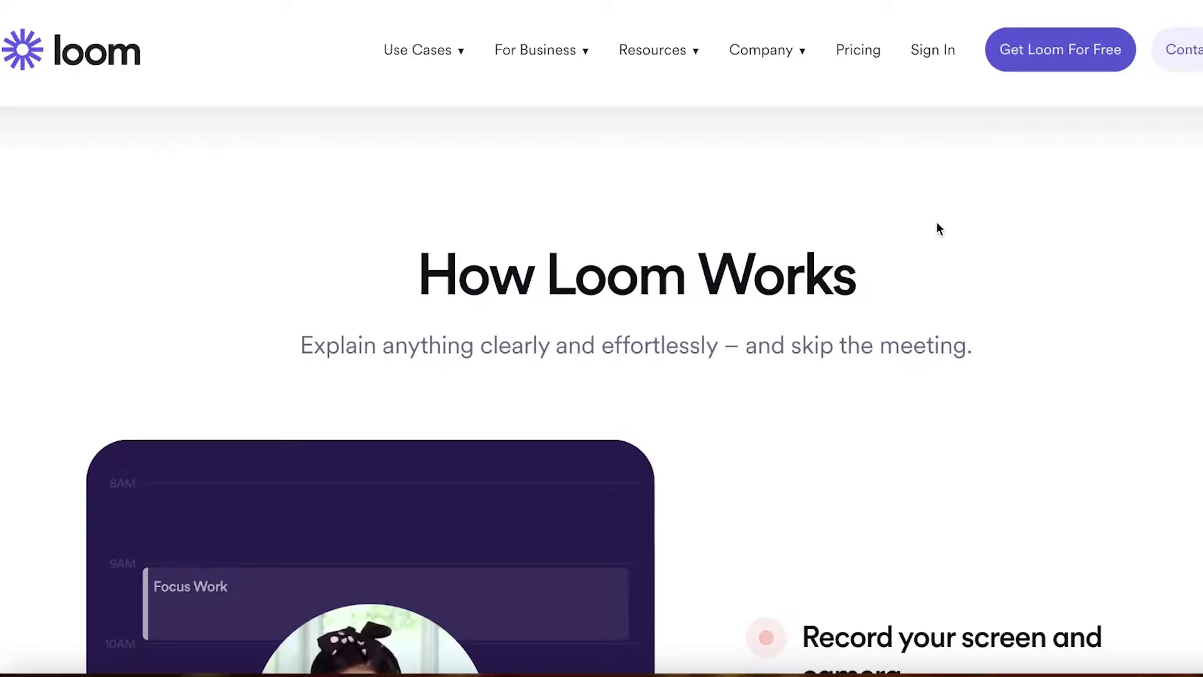
# Step: Start the free Loom sign-up and register with Google using the first listed account
pyautogui.click(1048, 44)
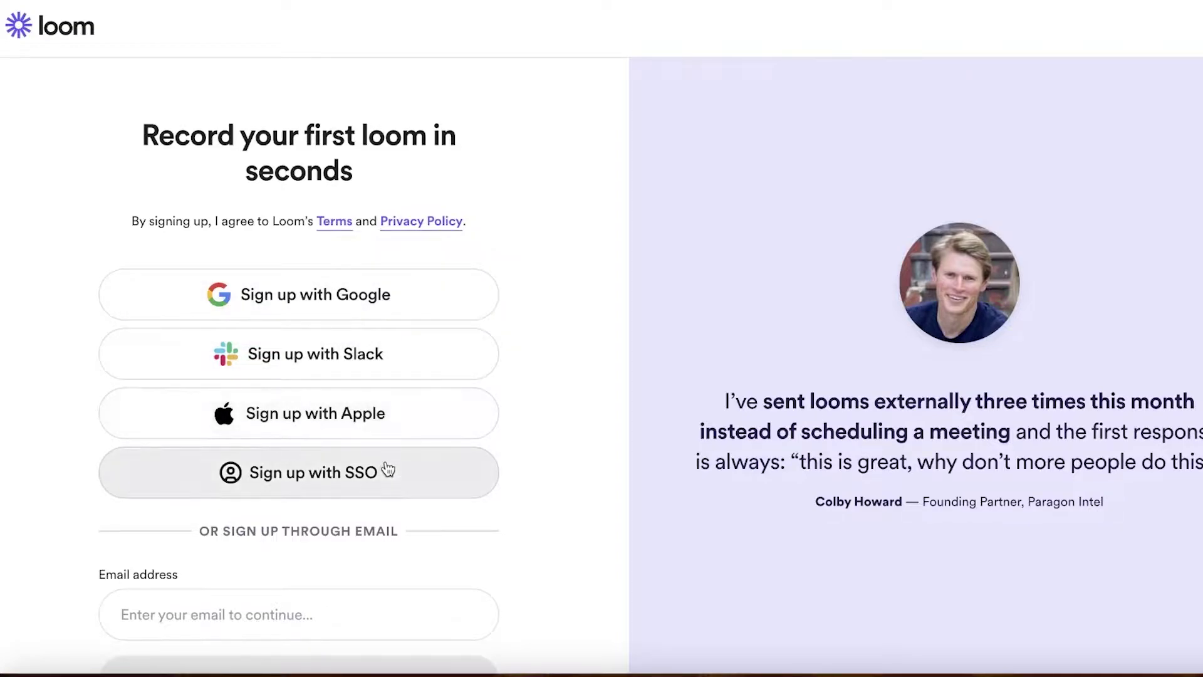
pyautogui.scroll(-3, 472, 396)
pyautogui.click(427, 441)
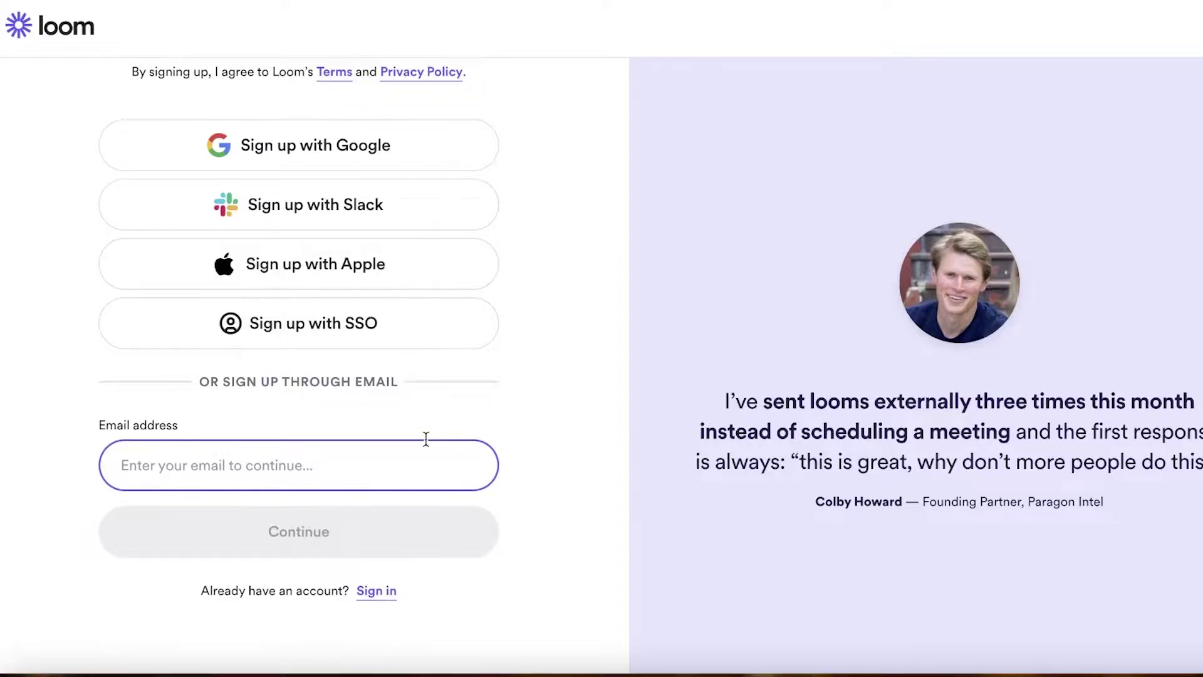
pyautogui.scroll(3, 427, 441)
pyautogui.click(326, 281)
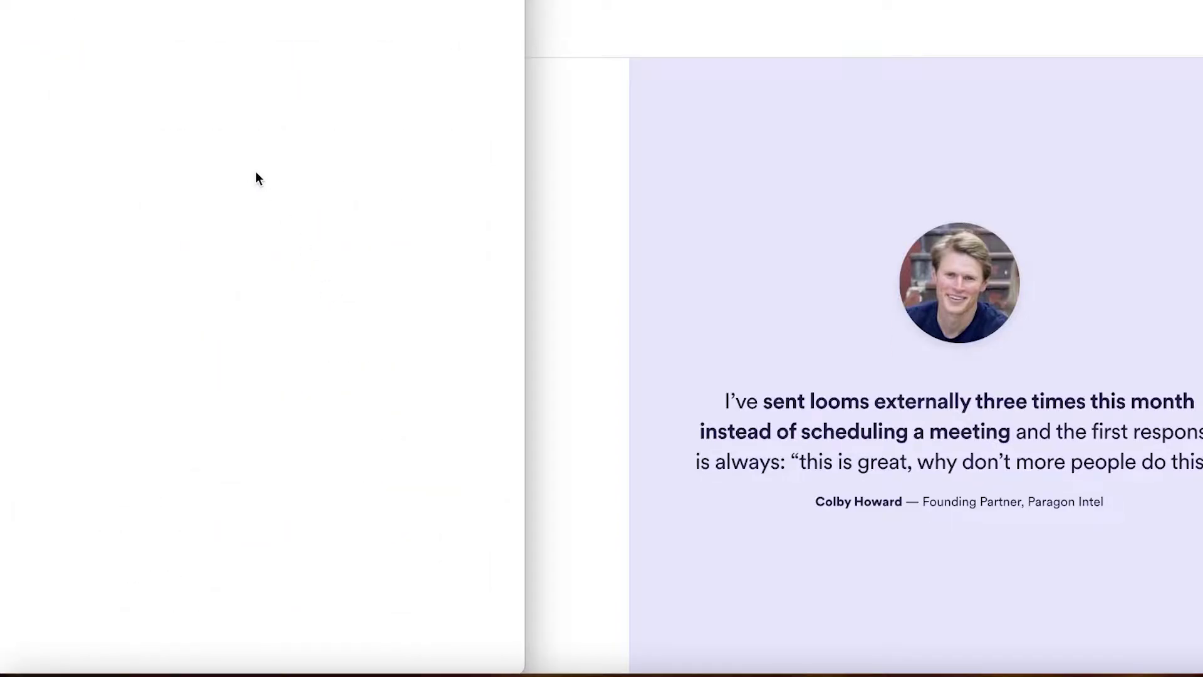
pyautogui.click(253, 202)
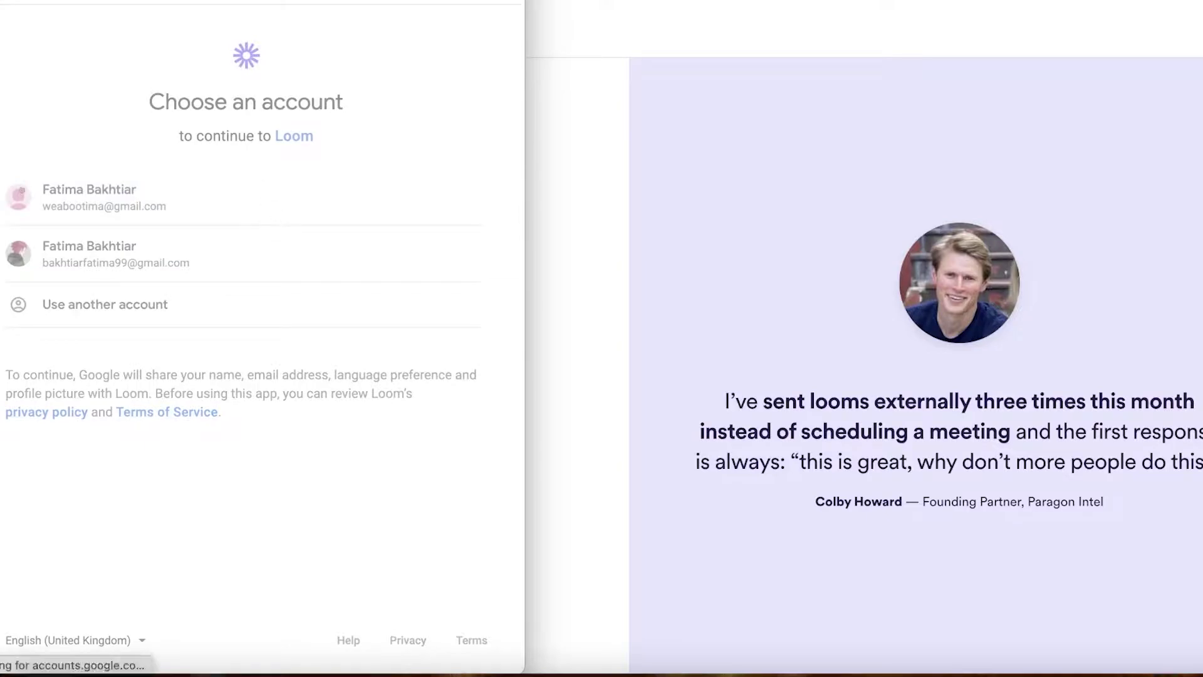
pyautogui.click(368, 626)
pyautogui.scroll(-15, 302, 301)
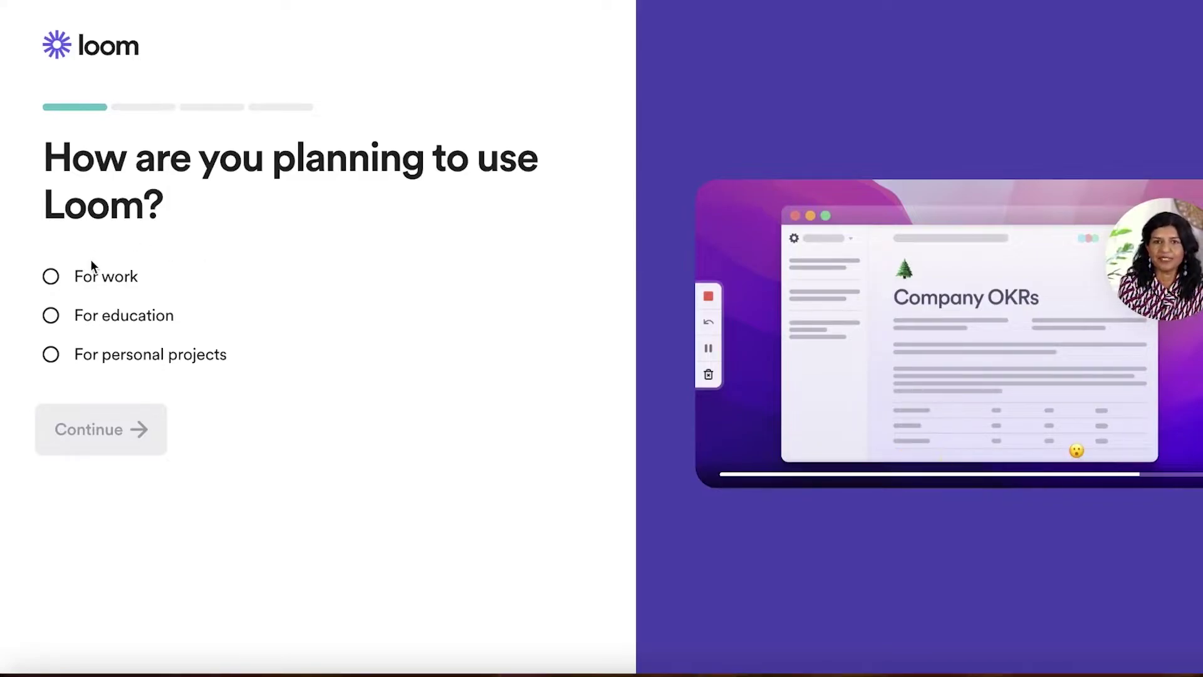
# Step: Answer that Loom is planned for work with Marketing as the role, and continue to the workspace naming
pyautogui.click(104, 356)
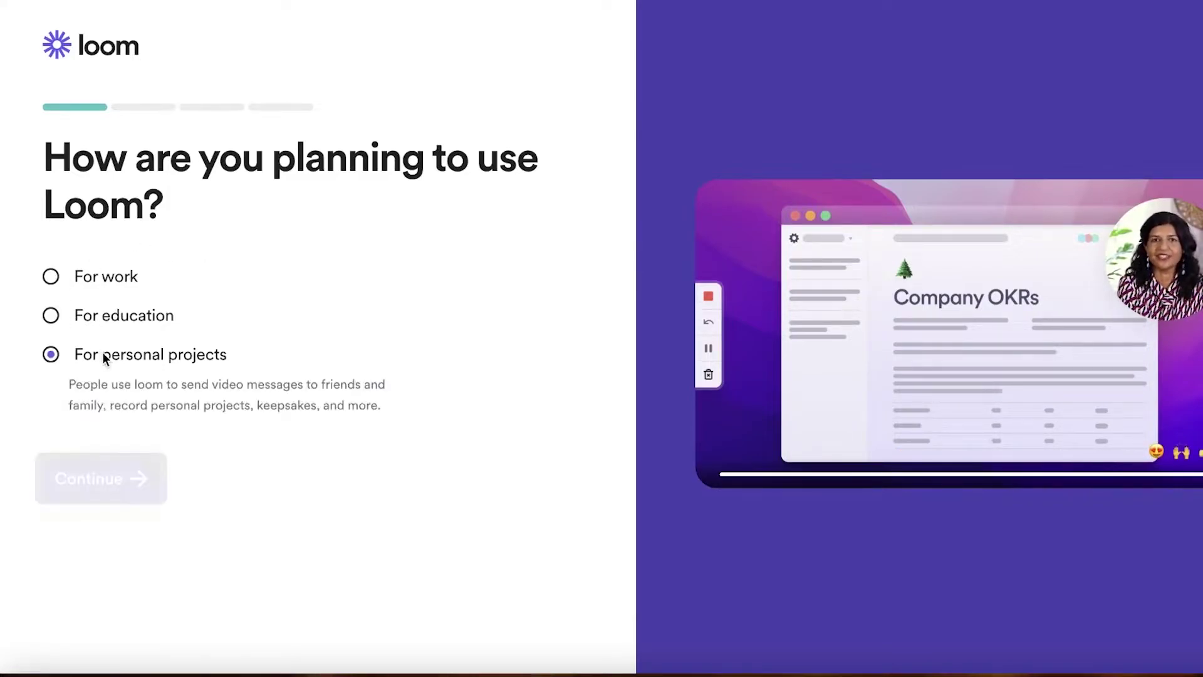
pyautogui.click(48, 276)
pyautogui.click(146, 364)
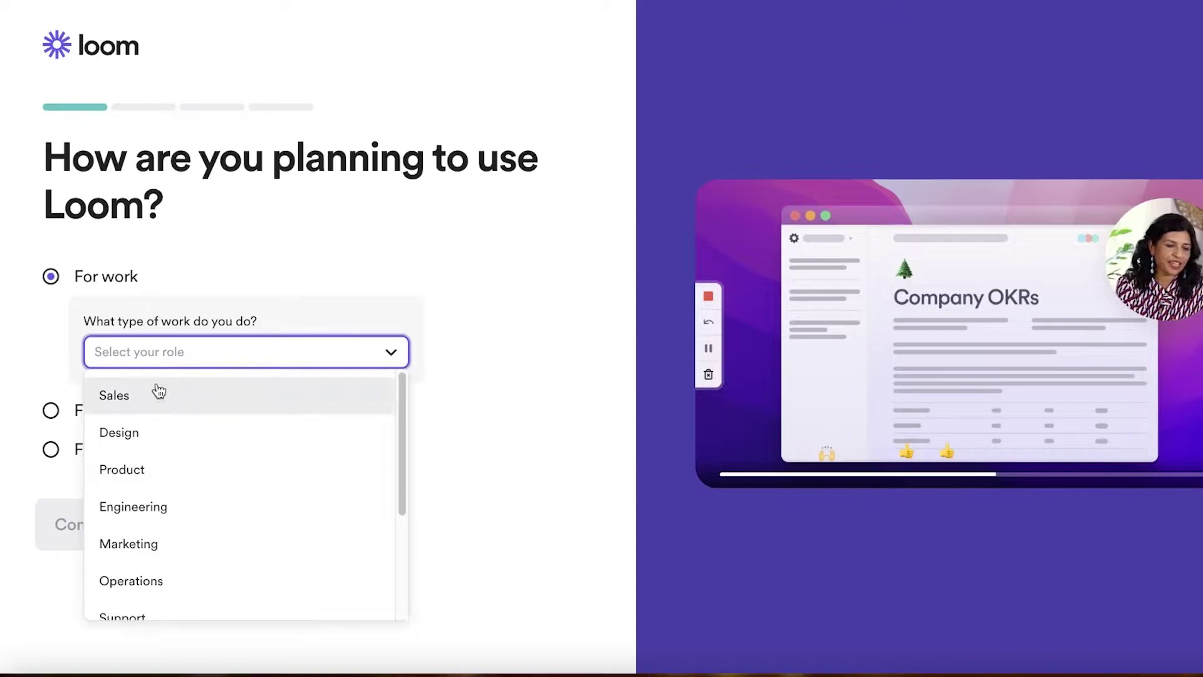
pyautogui.scroll(-2, 159, 413)
pyautogui.click(165, 434)
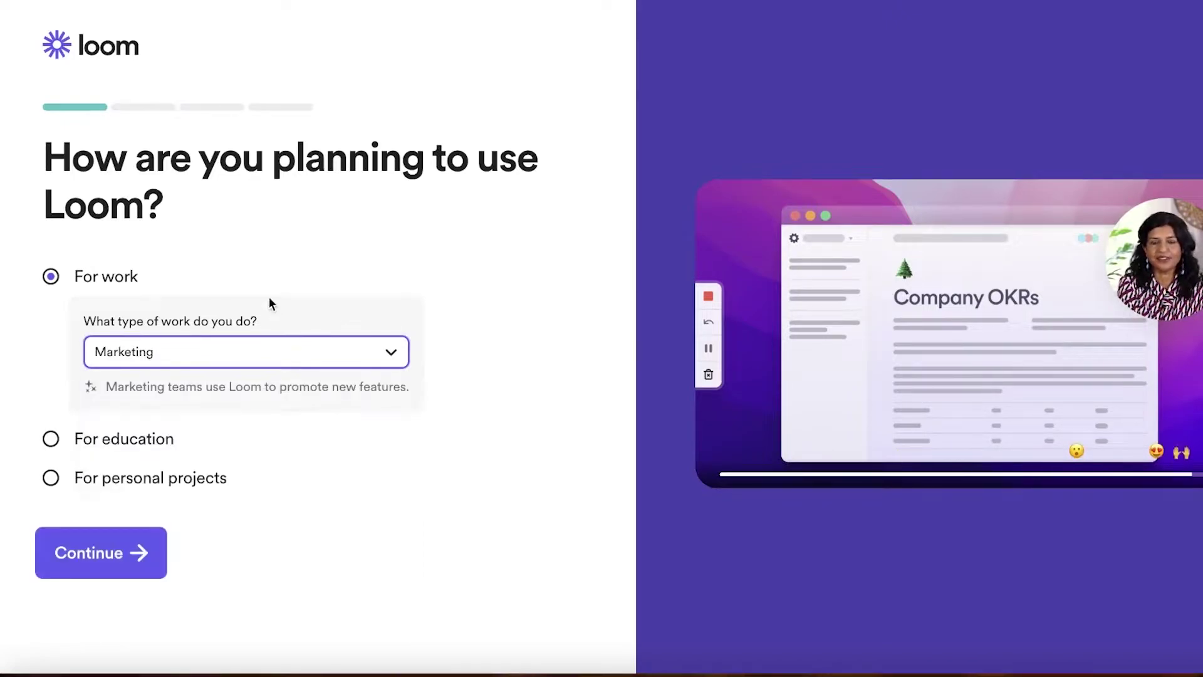
pyautogui.click(130, 550)
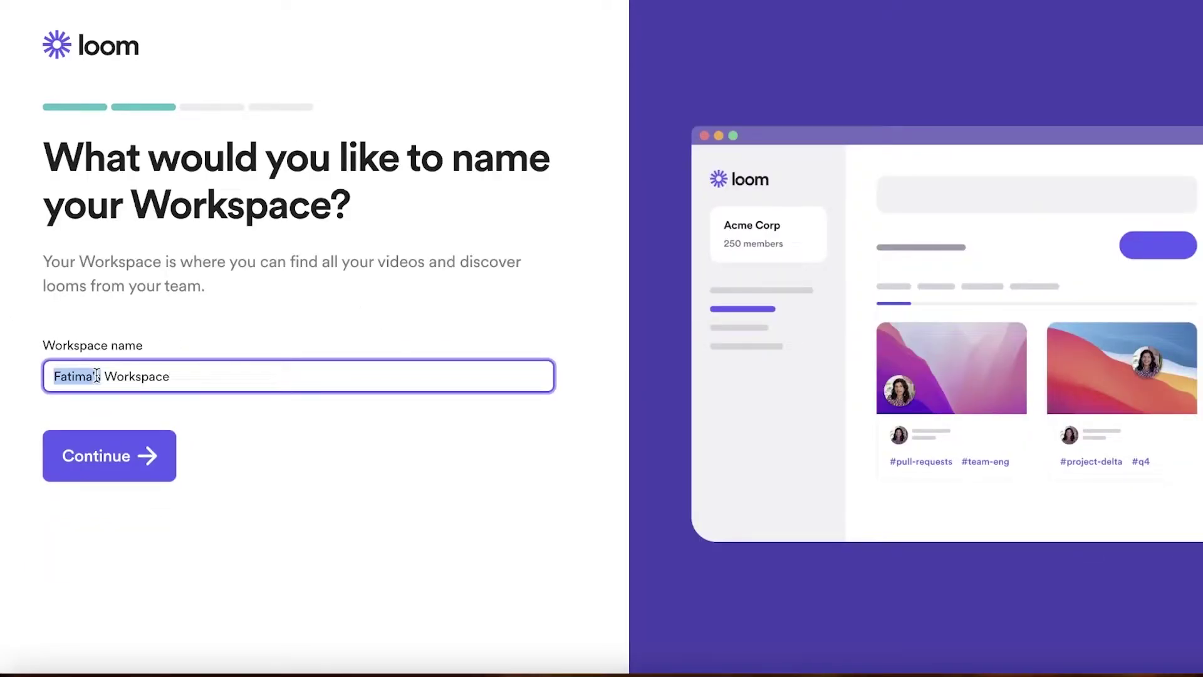
# Step: Replace the owner's first name in the workspace name with another first name, continue, and skip inviting teammates
pyautogui.press('BackSpace')
pyautogui.write('Jane')
pyautogui.press('Return')
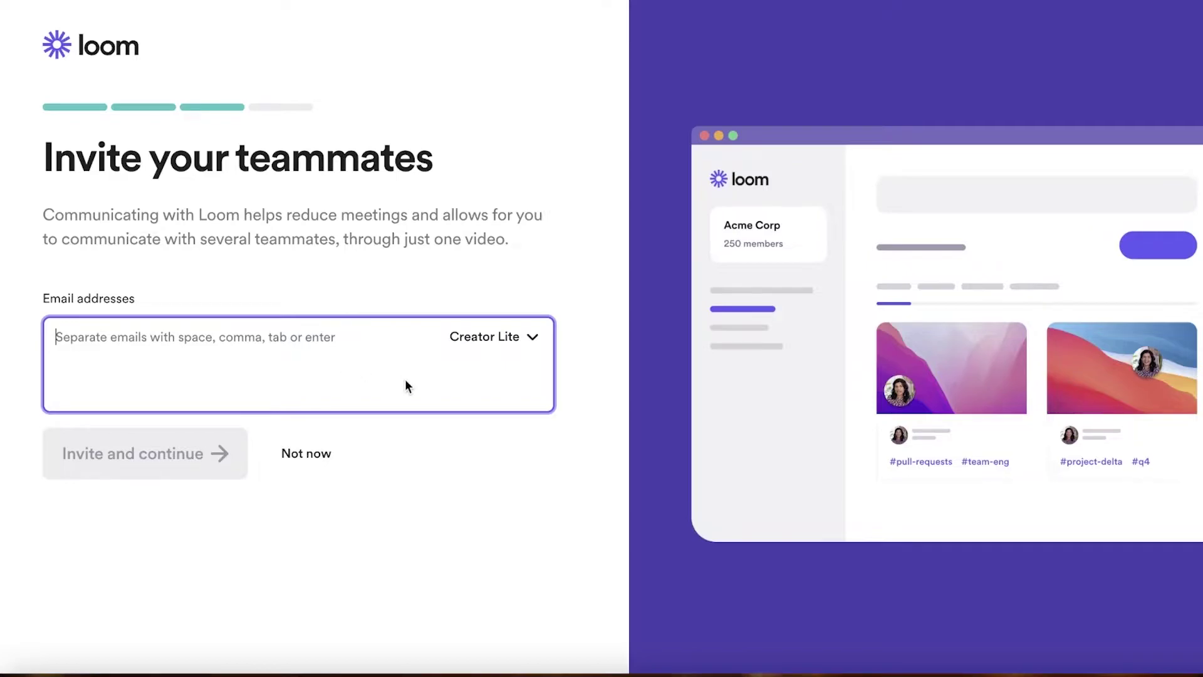
pyautogui.click(329, 458)
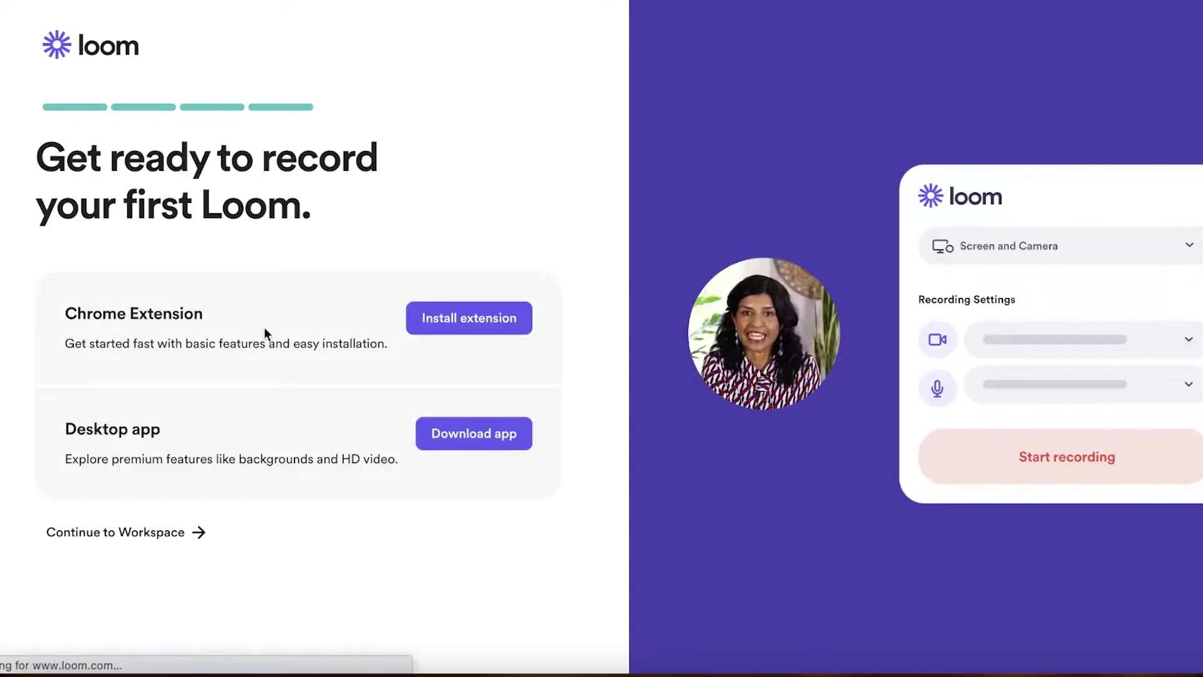
# Step: Download the Loom desktop app for MacOS - Intel and continue to the workspace
pyautogui.scroll(-1, 336, 197)
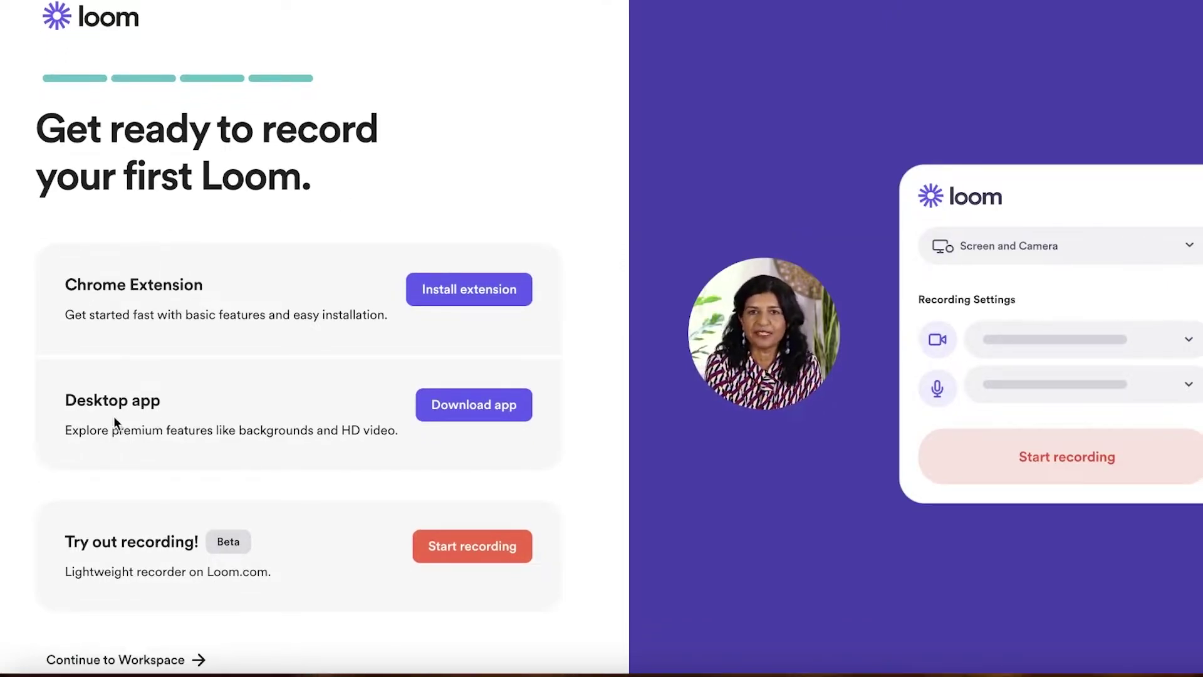
pyautogui.click(431, 408)
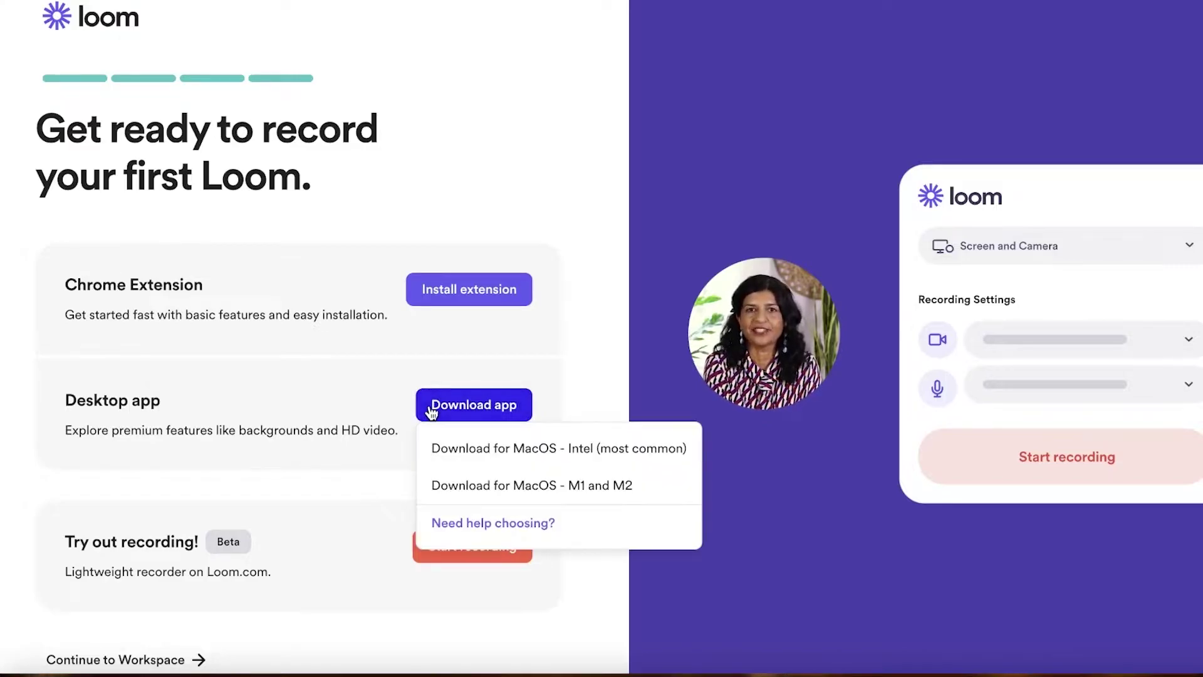
pyautogui.click(495, 463)
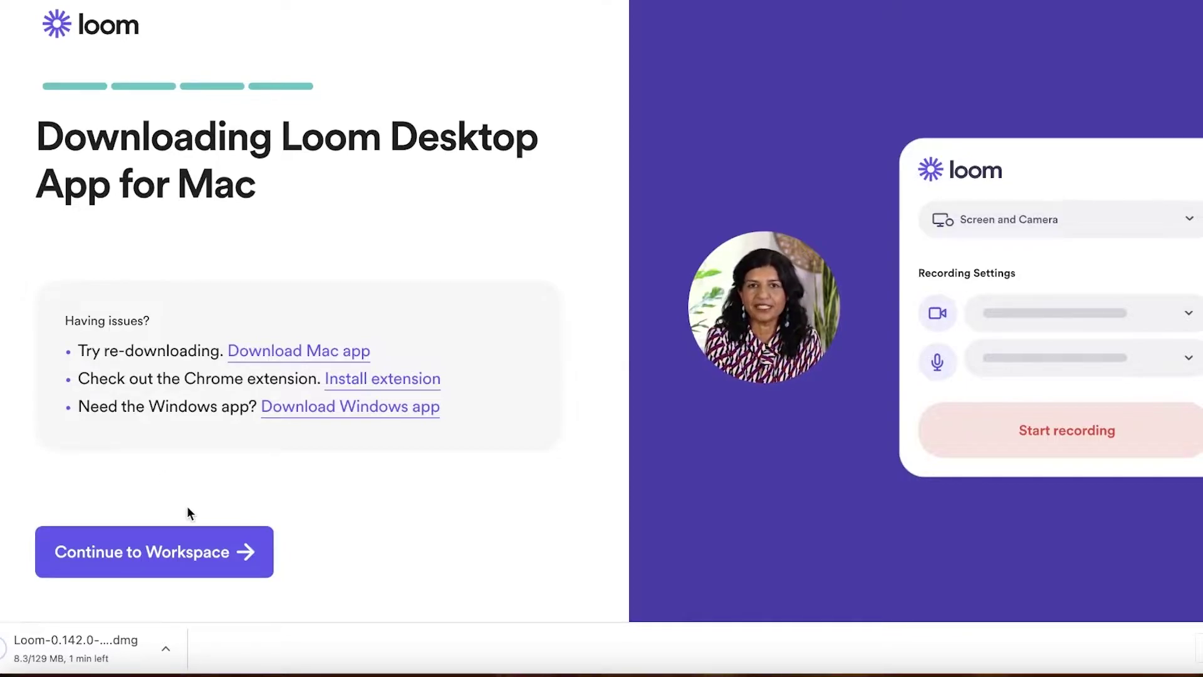
pyautogui.click(188, 550)
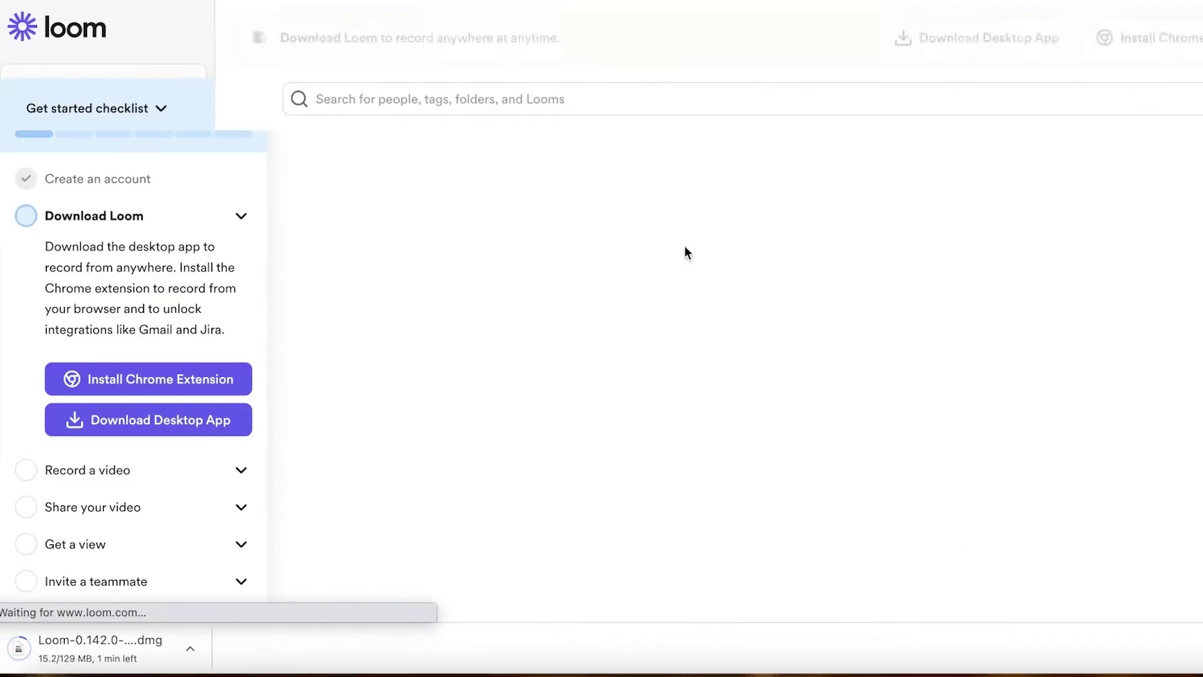
# Step: Collapse the Download Loom item, look over the library page, and collapse the Get started checklist
pyautogui.click(242, 217)
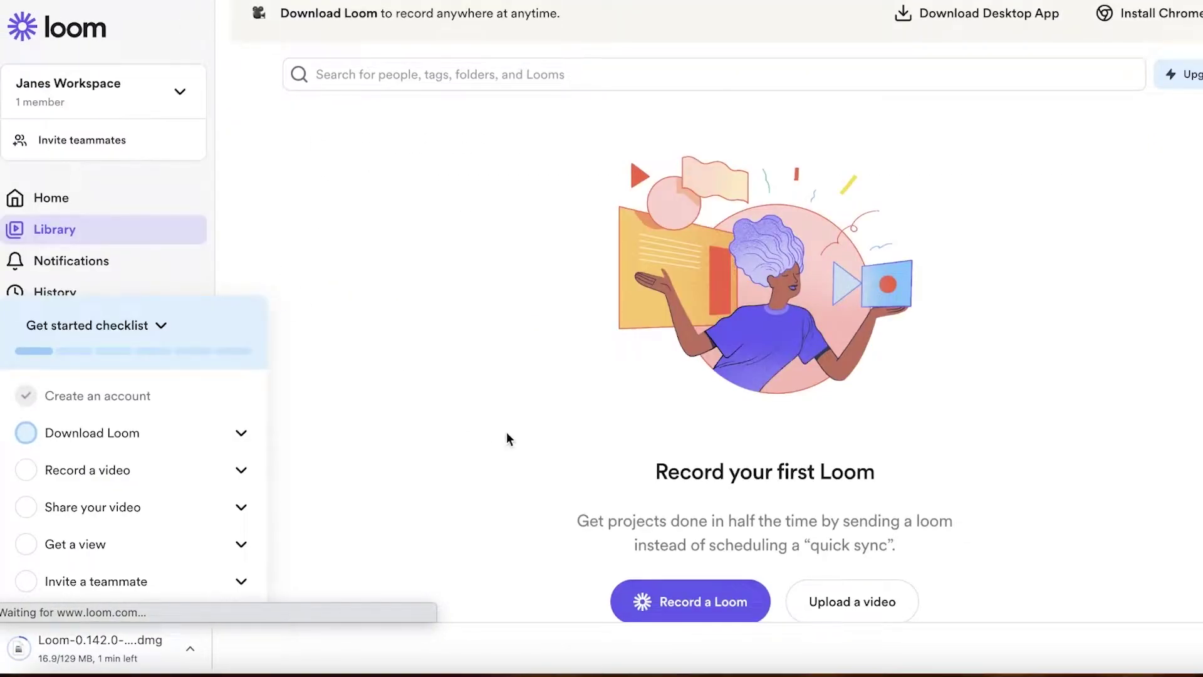
pyautogui.scroll(-10, 561, 383)
pyautogui.scroll(10, 536, 384)
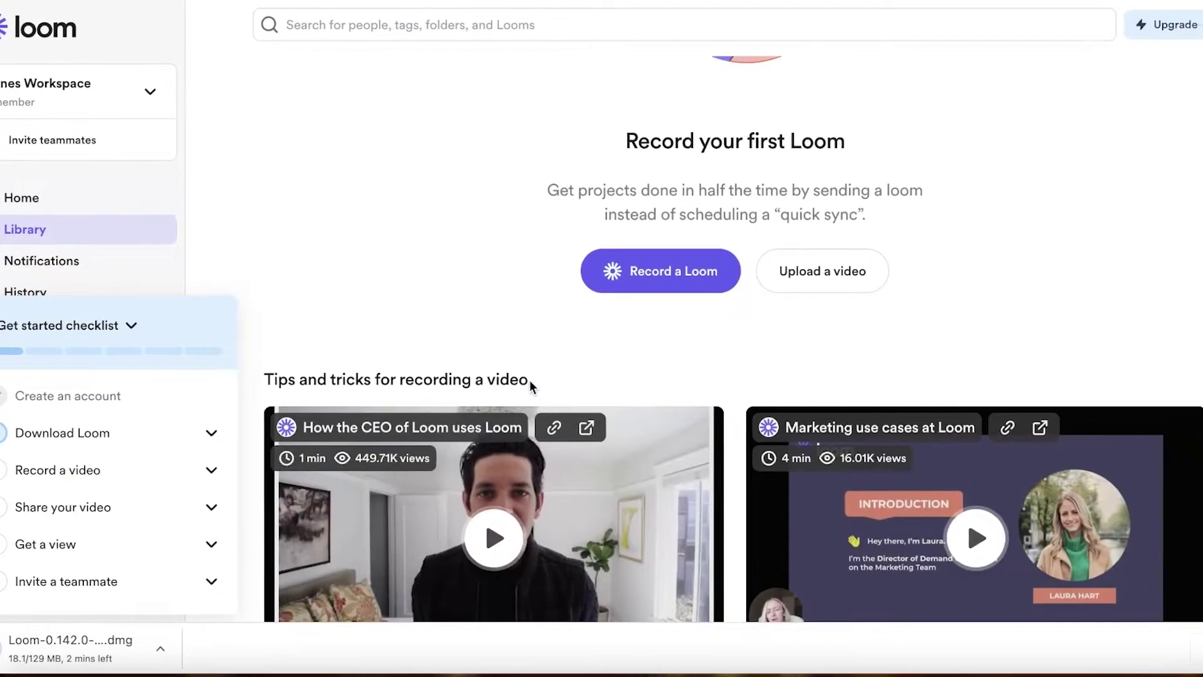
pyautogui.click(103, 325)
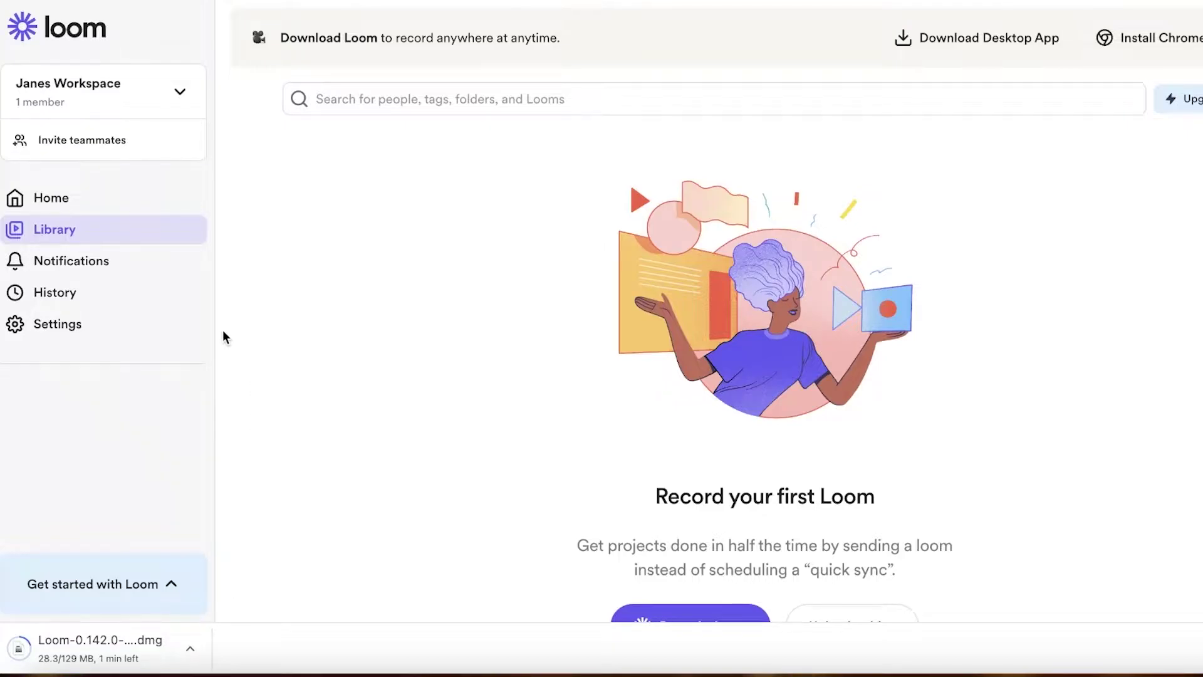
# Step: Open the workspace's Home page and look through its teammate invitation and example videos
pyautogui.click(103, 209)
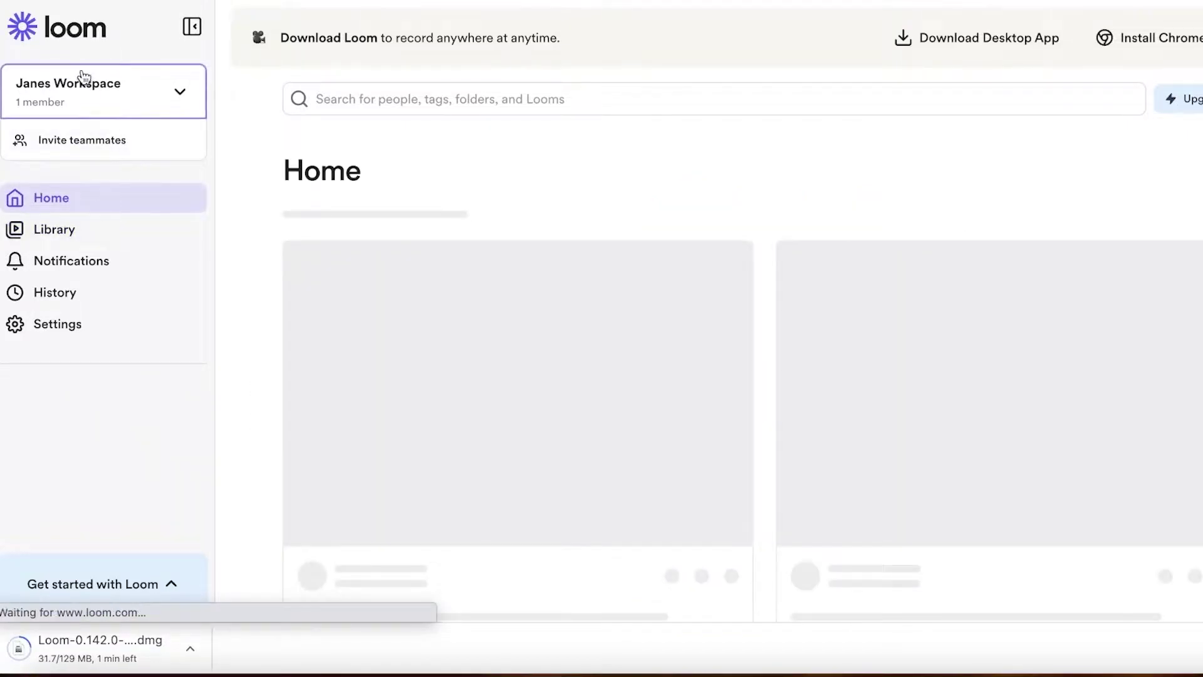
pyautogui.scroll(-1, 451, 414)
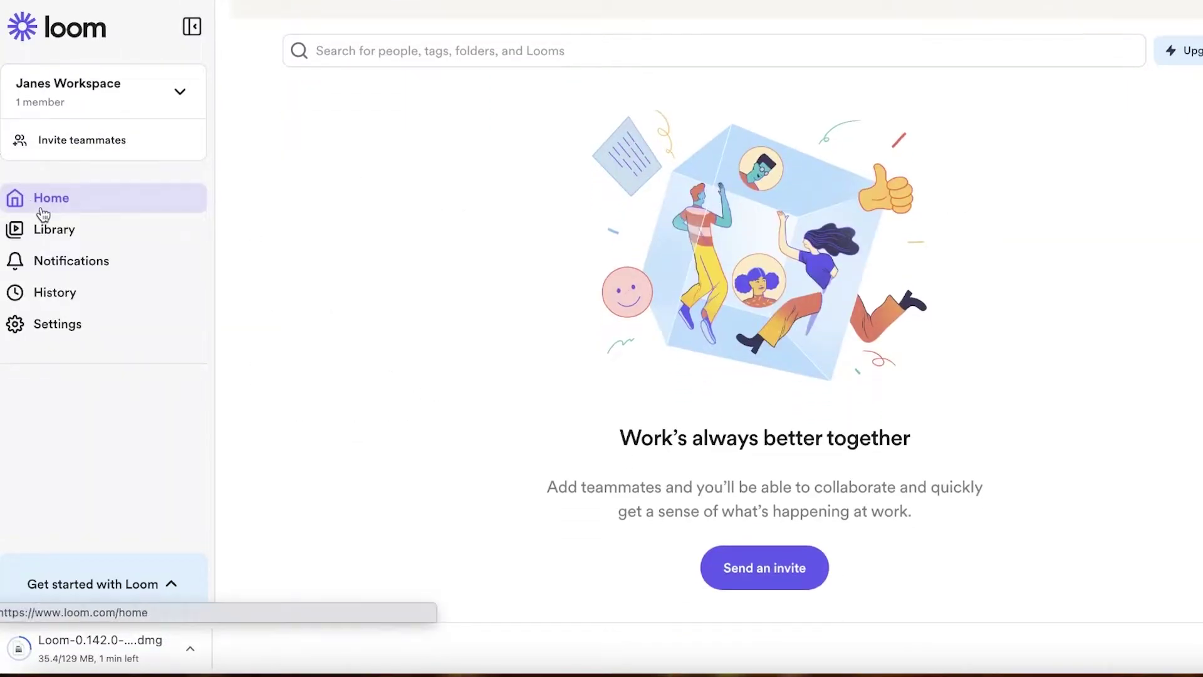
pyautogui.scroll(-10, 752, 475)
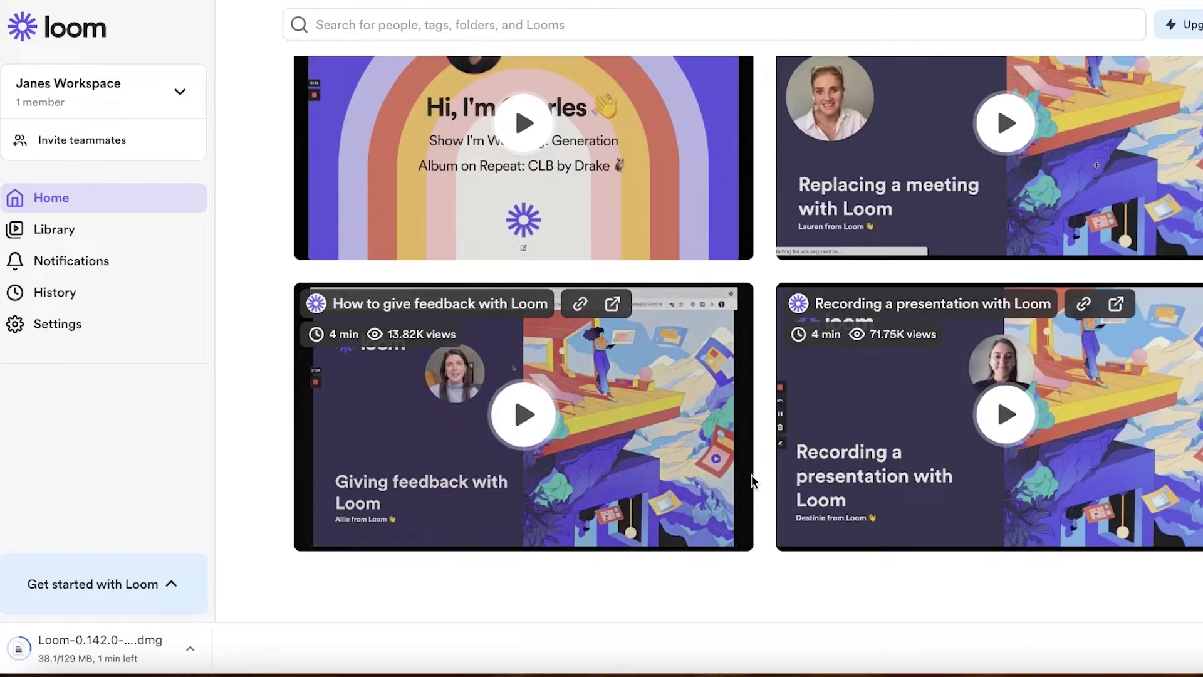
# Step: Return to the workspace's Library, start recording a first Loom, and allow the site to use the camera and microphone
pyautogui.scroll(10, 752, 475)
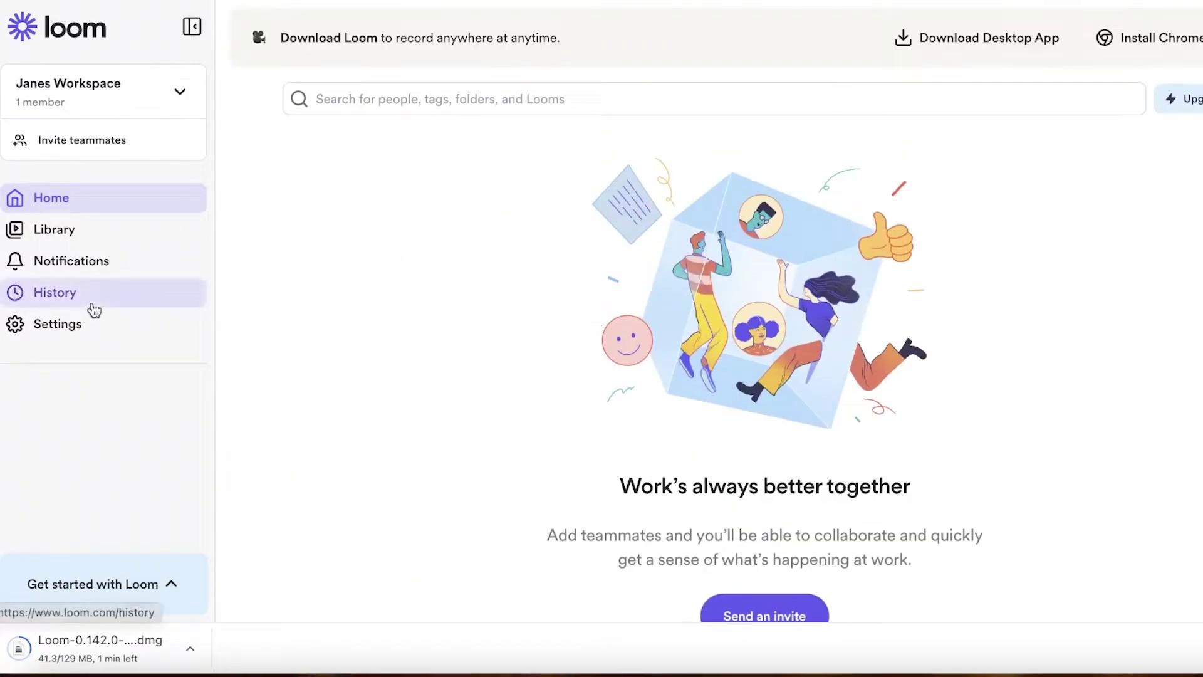
pyautogui.click(49, 225)
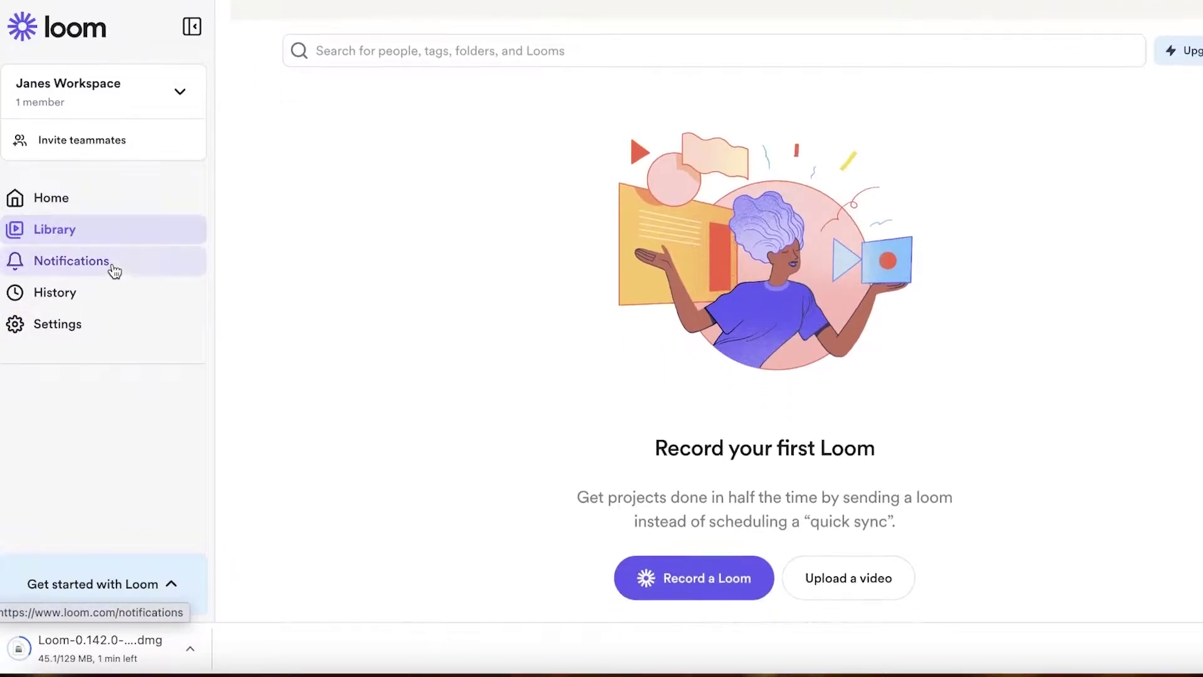
pyautogui.scroll(-3, 664, 416)
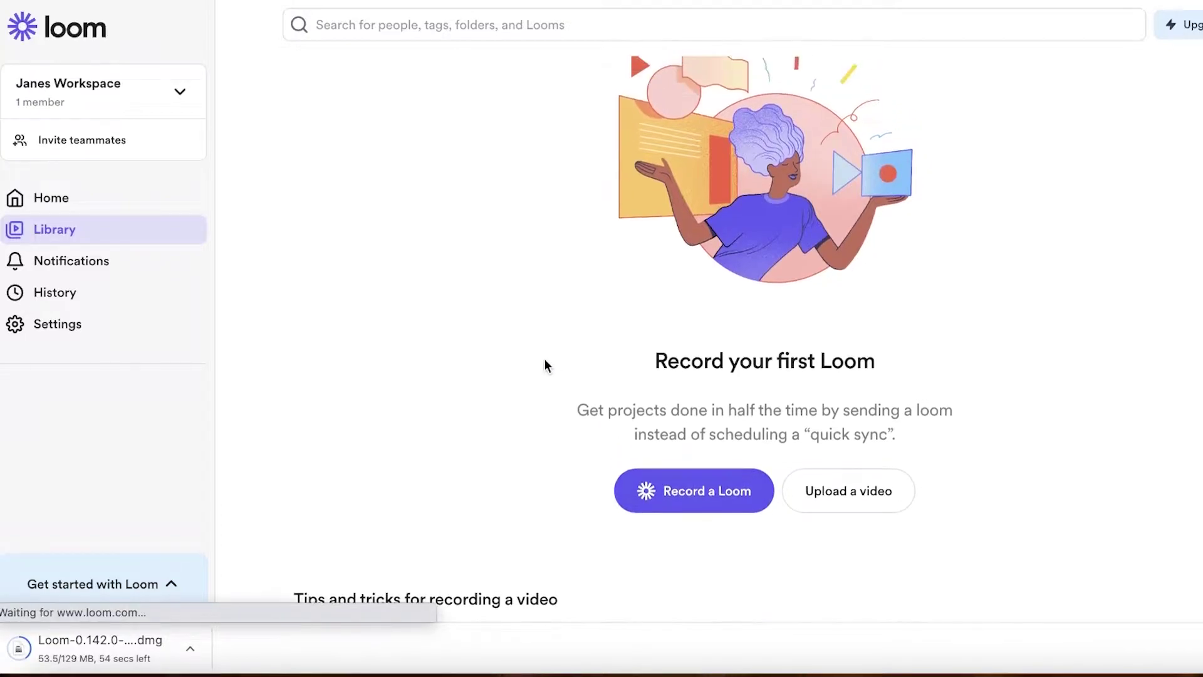
pyautogui.scroll(1, 544, 358)
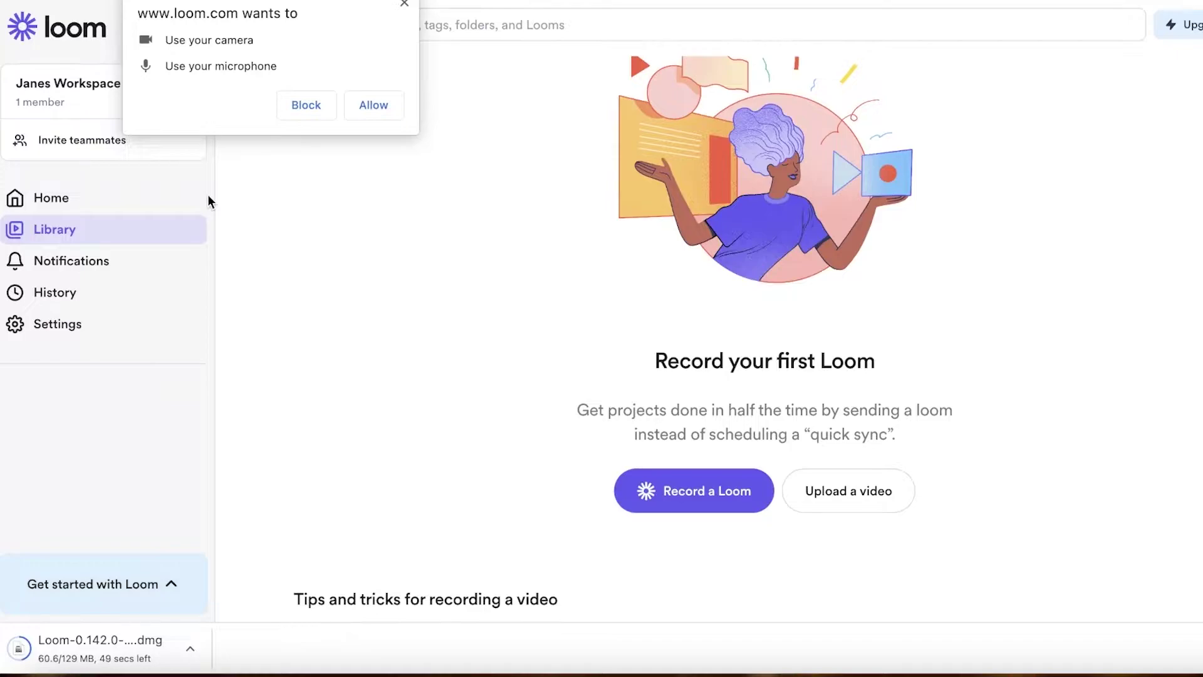
pyautogui.click(311, 108)
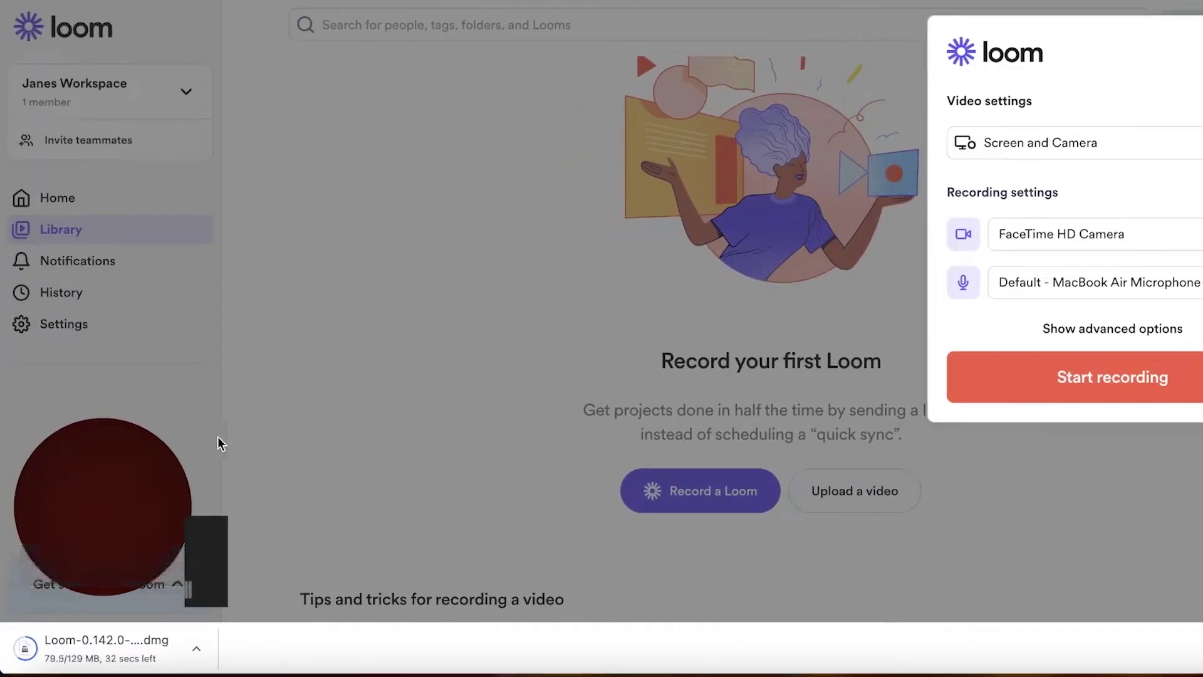
# Step: Review the camera and microphone choices, keep FaceTime HD Camera and the default MacBook Air Microphone, and reveal the recorder's advanced options
pyautogui.click(1053, 235)
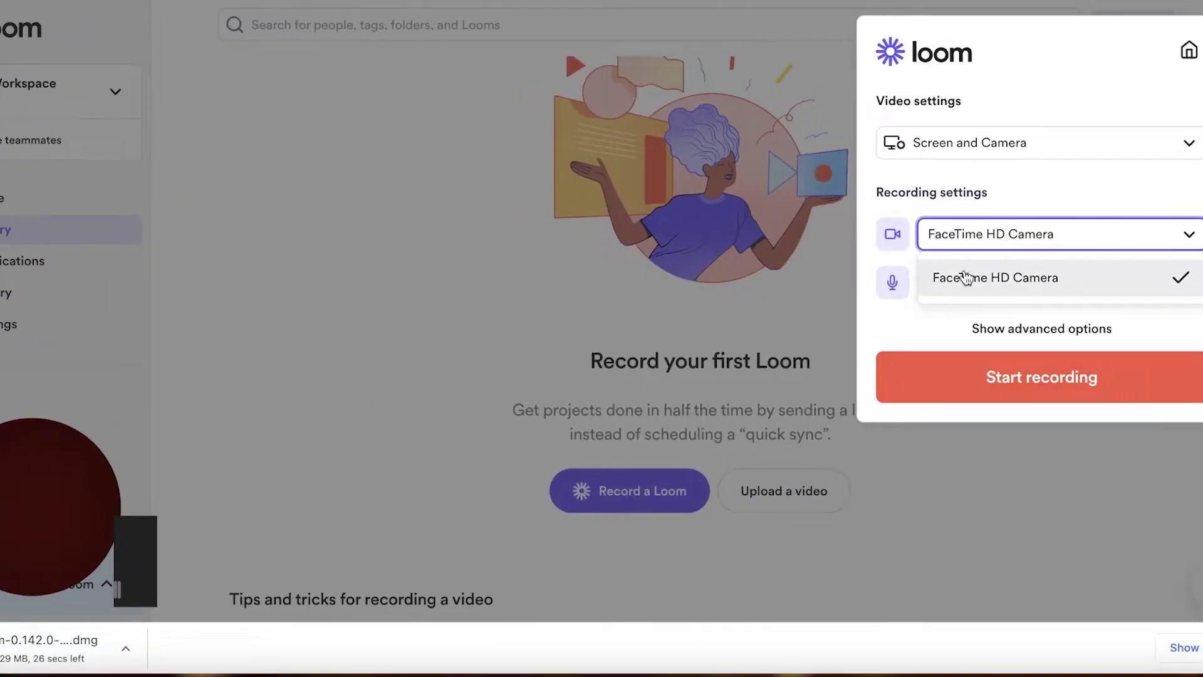
pyautogui.click(965, 277)
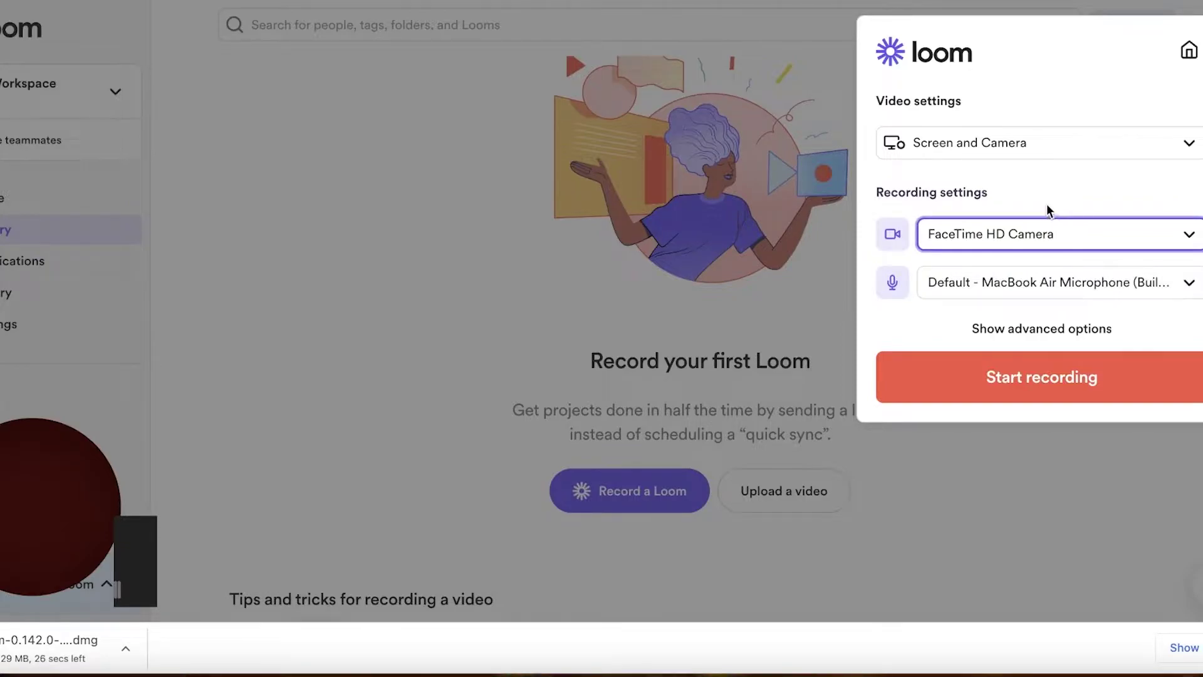
pyautogui.click(1018, 281)
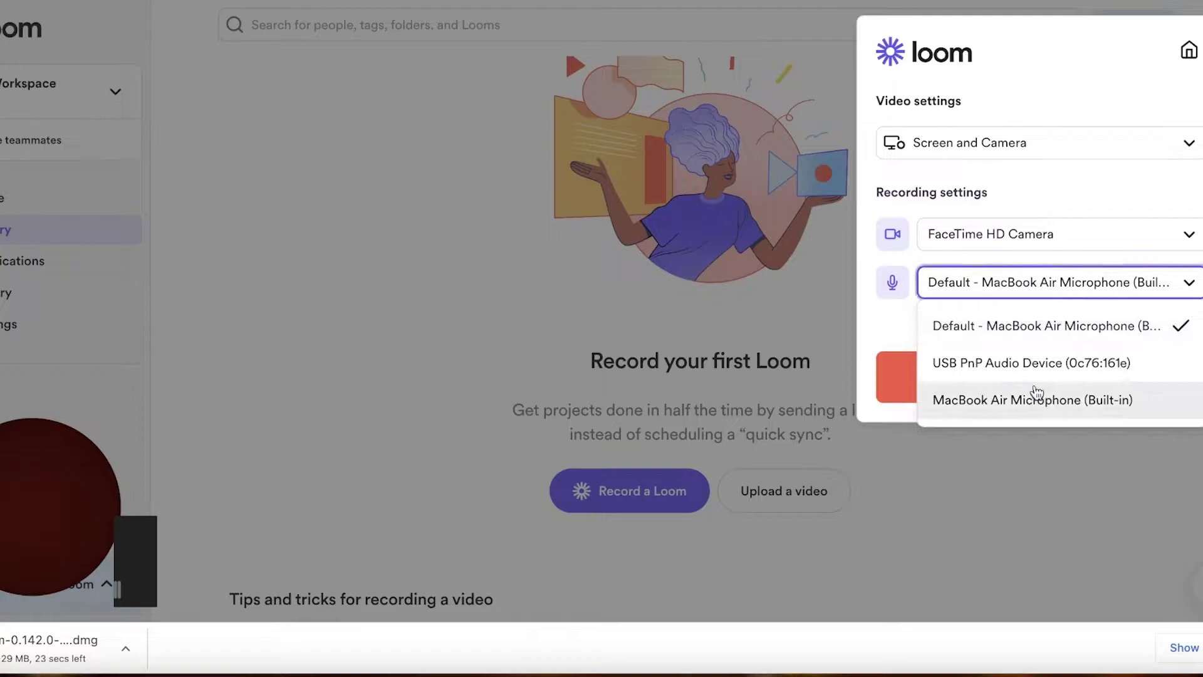
pyautogui.click(981, 287)
pyautogui.click(980, 290)
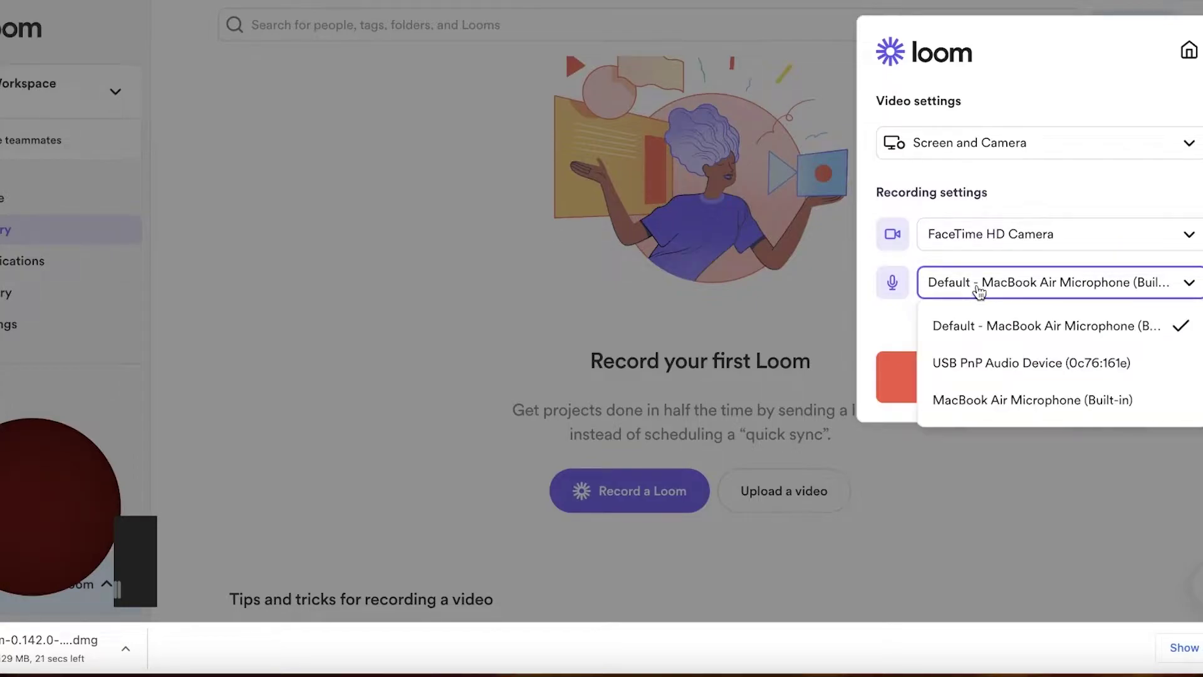
pyautogui.click(921, 282)
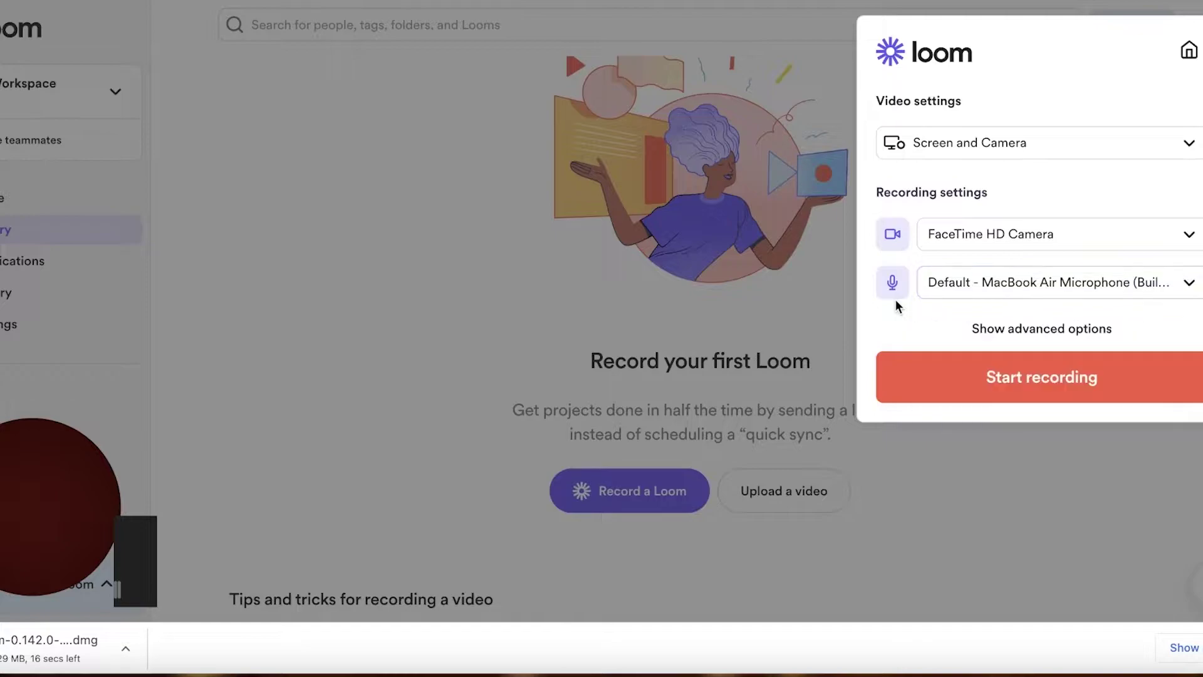
pyautogui.click(988, 338)
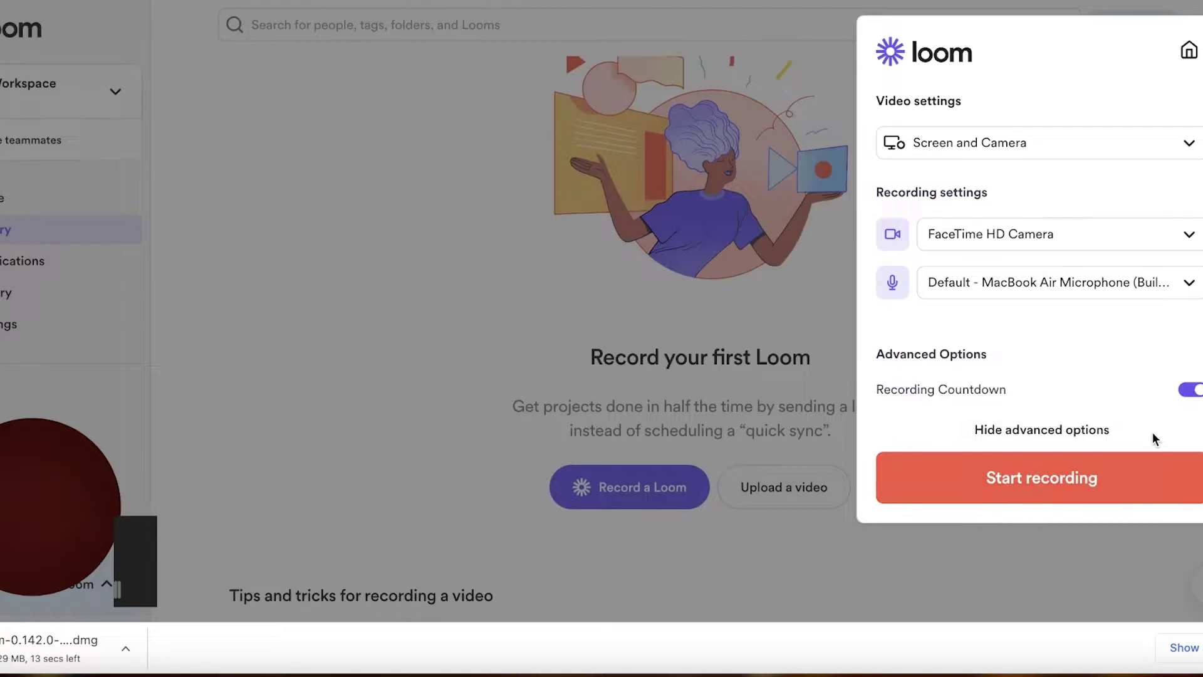
# Step: Look through the window and Chrome tab sharing choices, and try to start the recording with the entire screen shared
pyautogui.click(1062, 475)
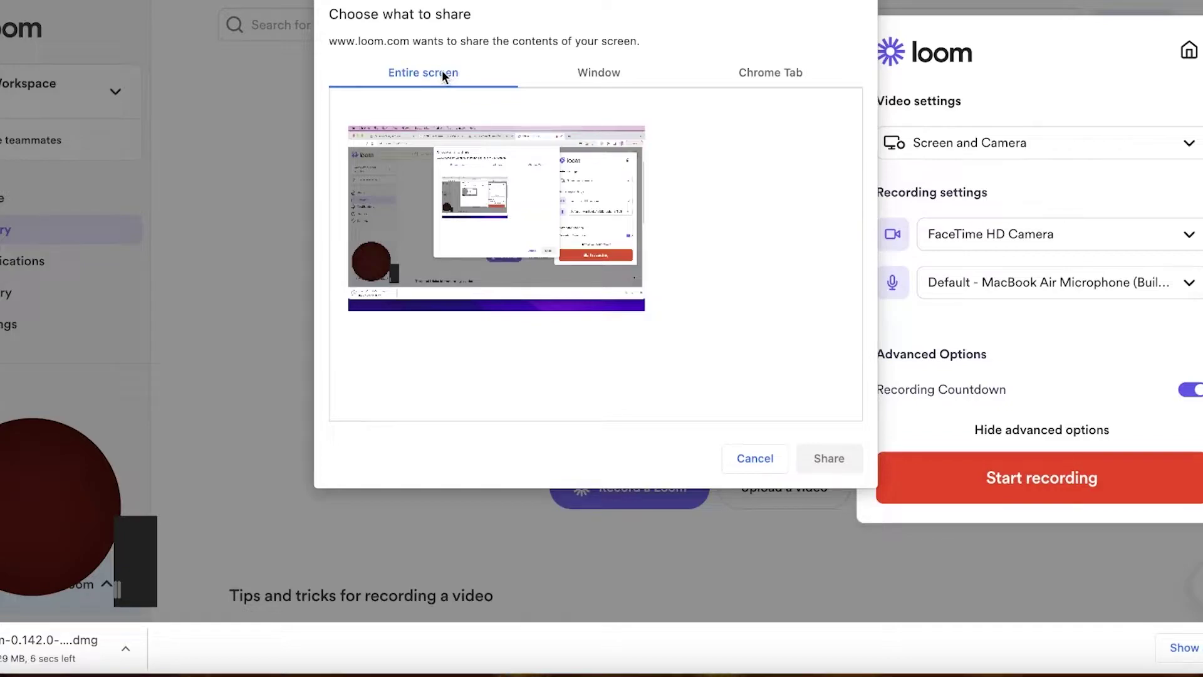
pyautogui.click(593, 76)
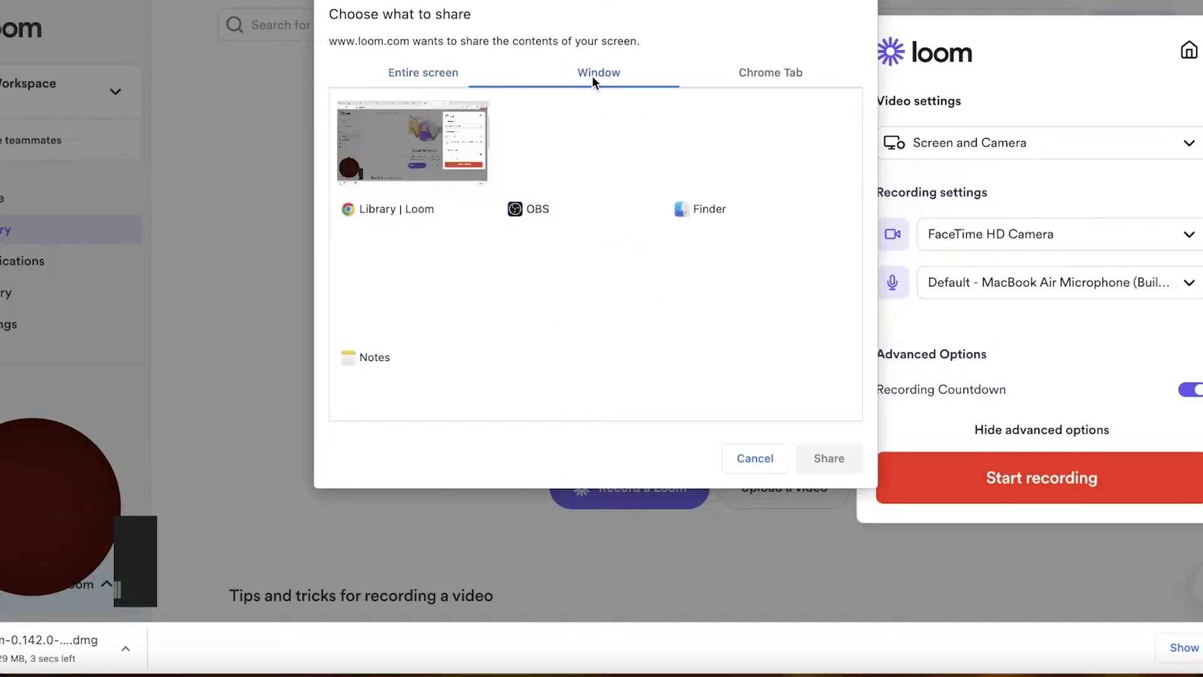
pyautogui.click(765, 78)
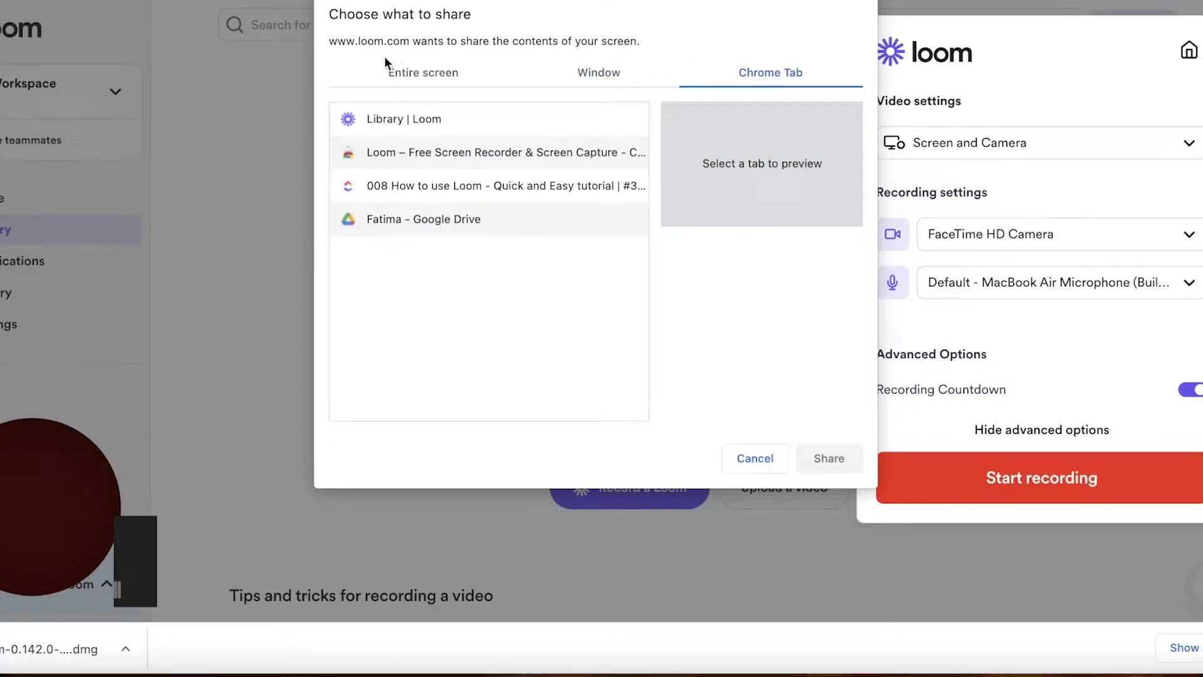
pyautogui.click(393, 73)
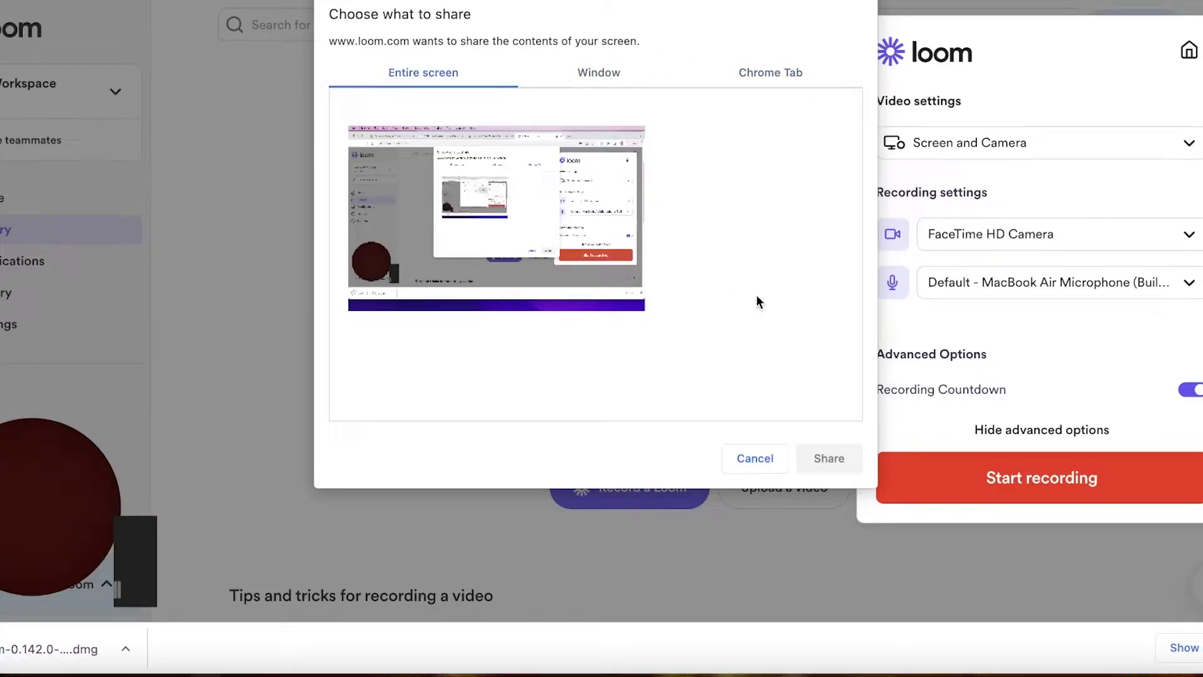
pyautogui.click(545, 220)
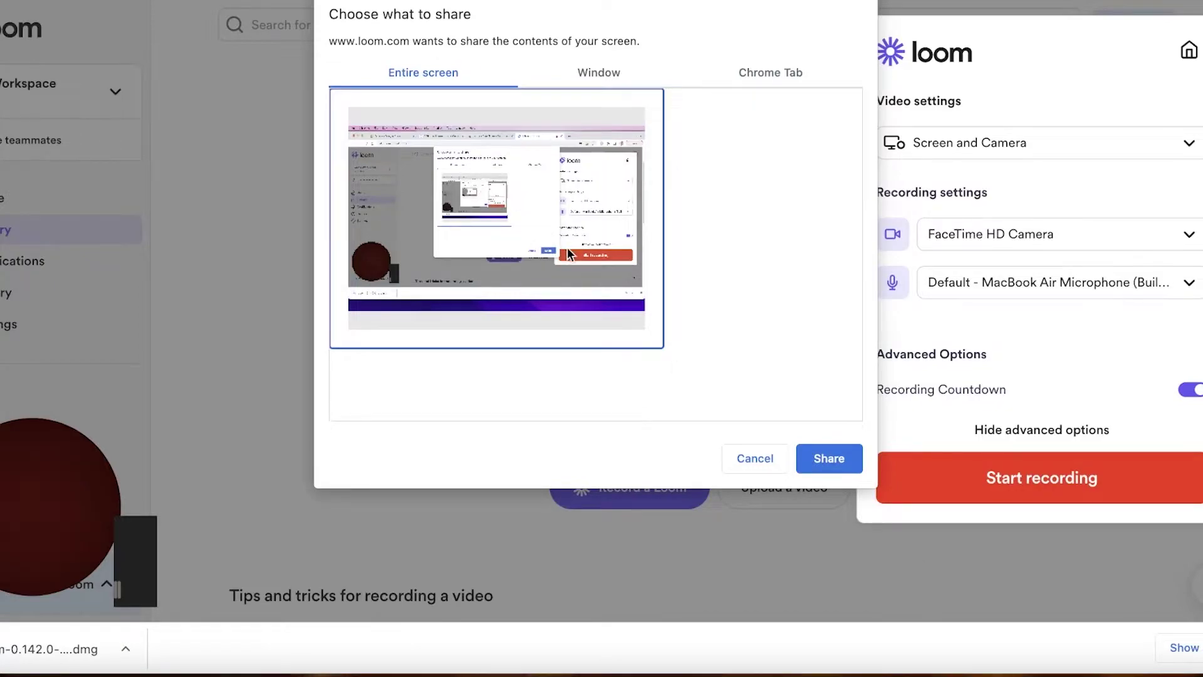
pyautogui.click(842, 458)
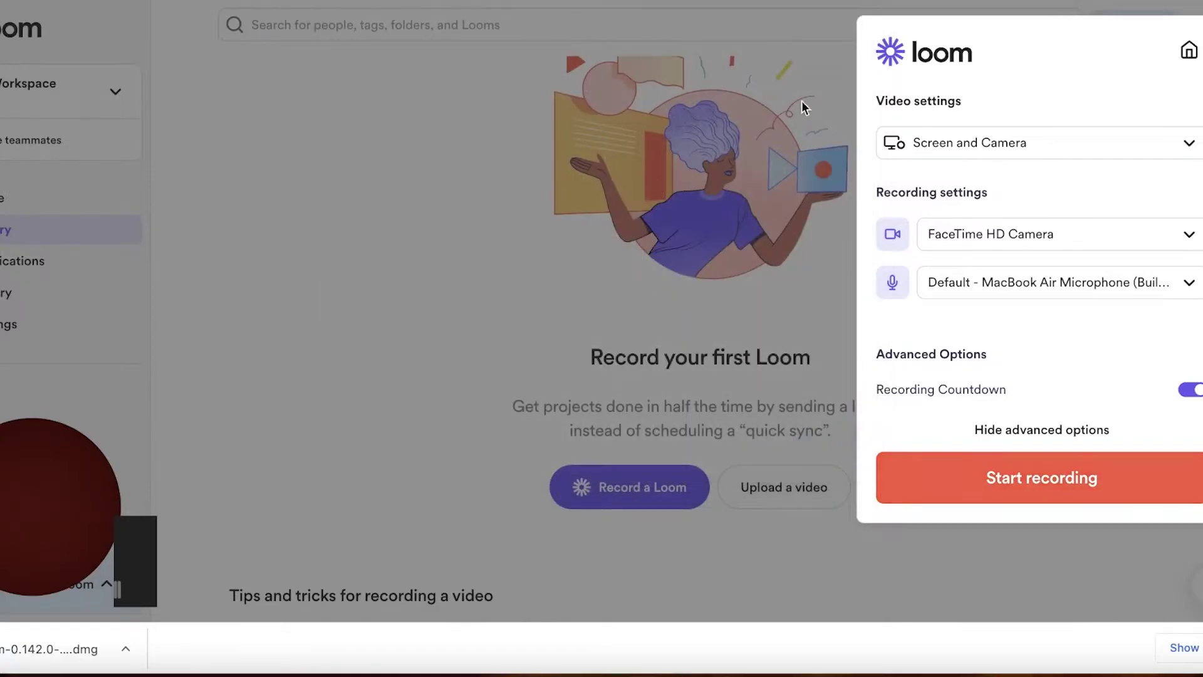
pyautogui.click(965, 461)
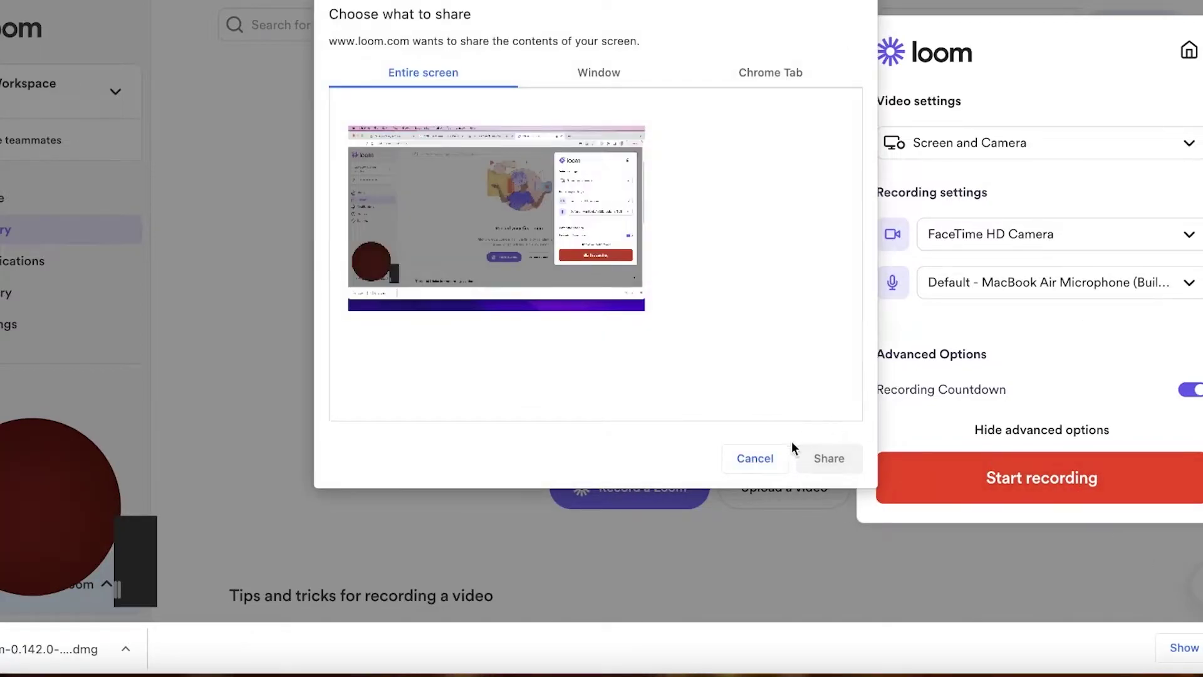
pyautogui.click(839, 458)
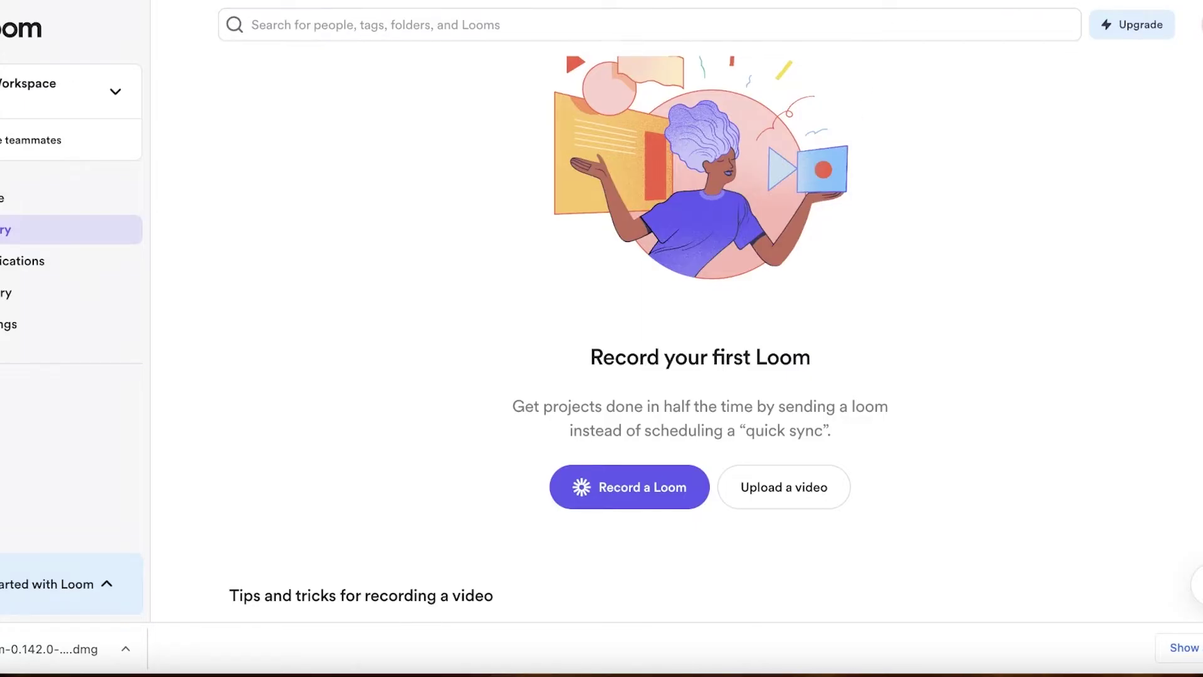
# Step: Open the downloaded Loom disk image and install the Loom app into the Applications folder
pyautogui.scroll(-6, 476, 167)
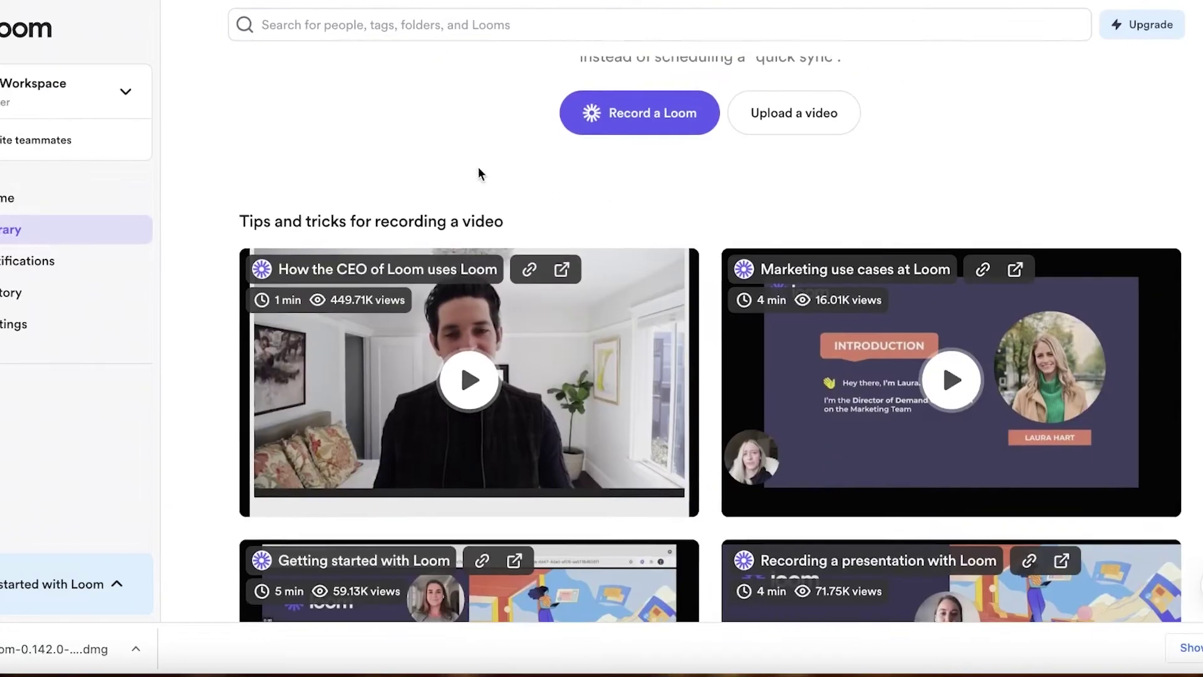
pyautogui.click(104, 648)
pyautogui.moveTo(451, 173); pyautogui.dragTo(716, 166)
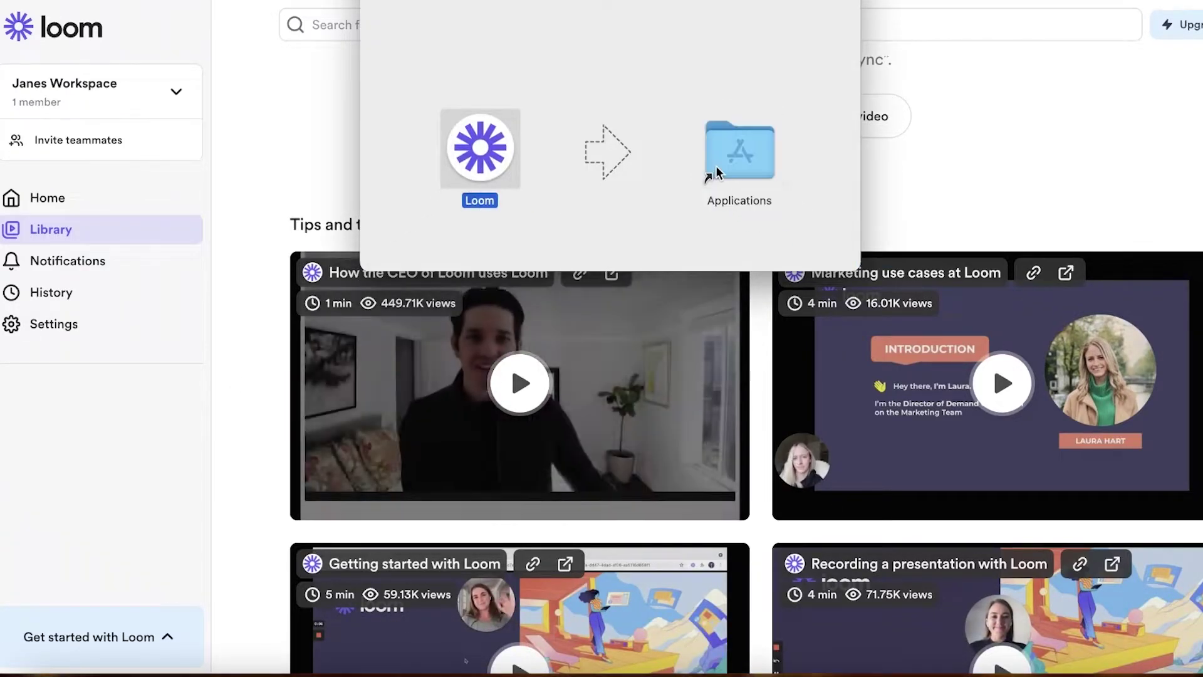
pyautogui.moveTo(480, 151); pyautogui.dragTo(707, 153)
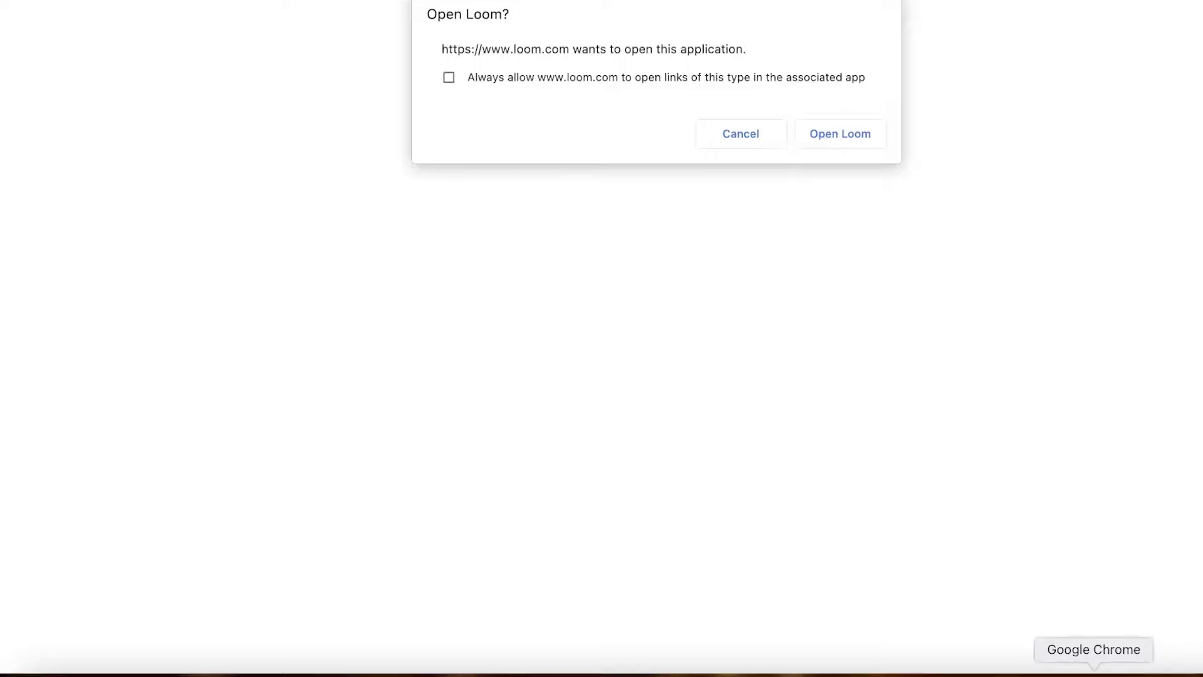
# Step: Sign in to the Loom desktop app with Google, approve the new device, and always allow loom.com links to open in the app
pyautogui.click(858, 140)
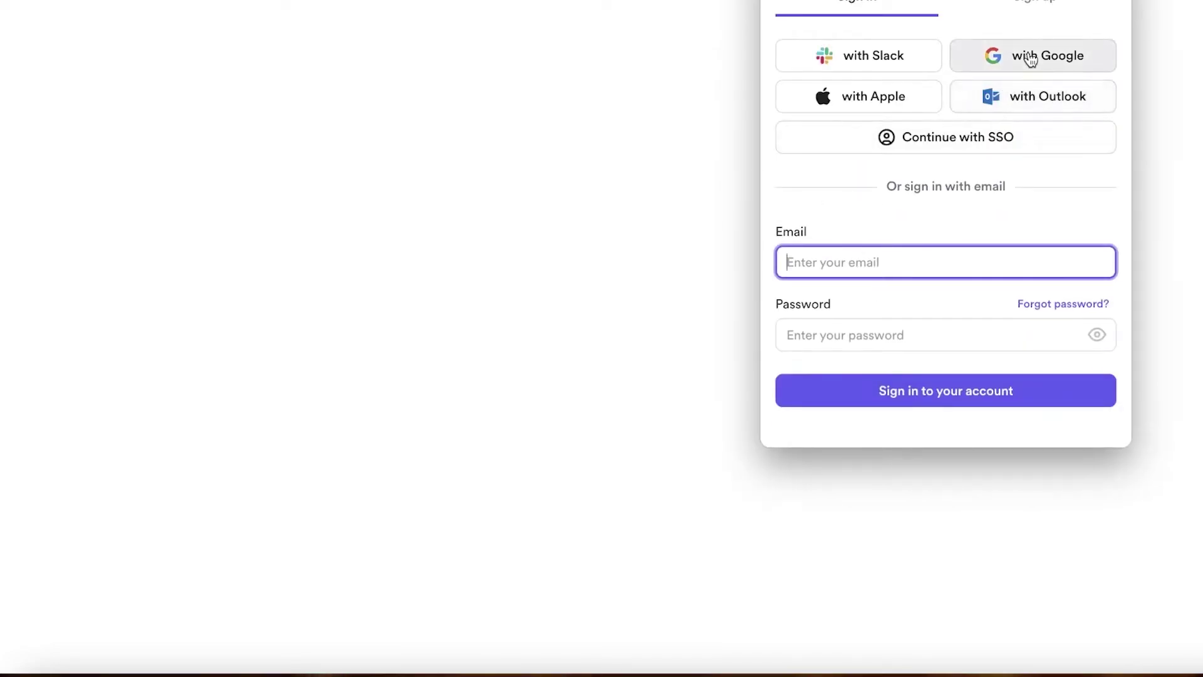
pyautogui.click(1028, 54)
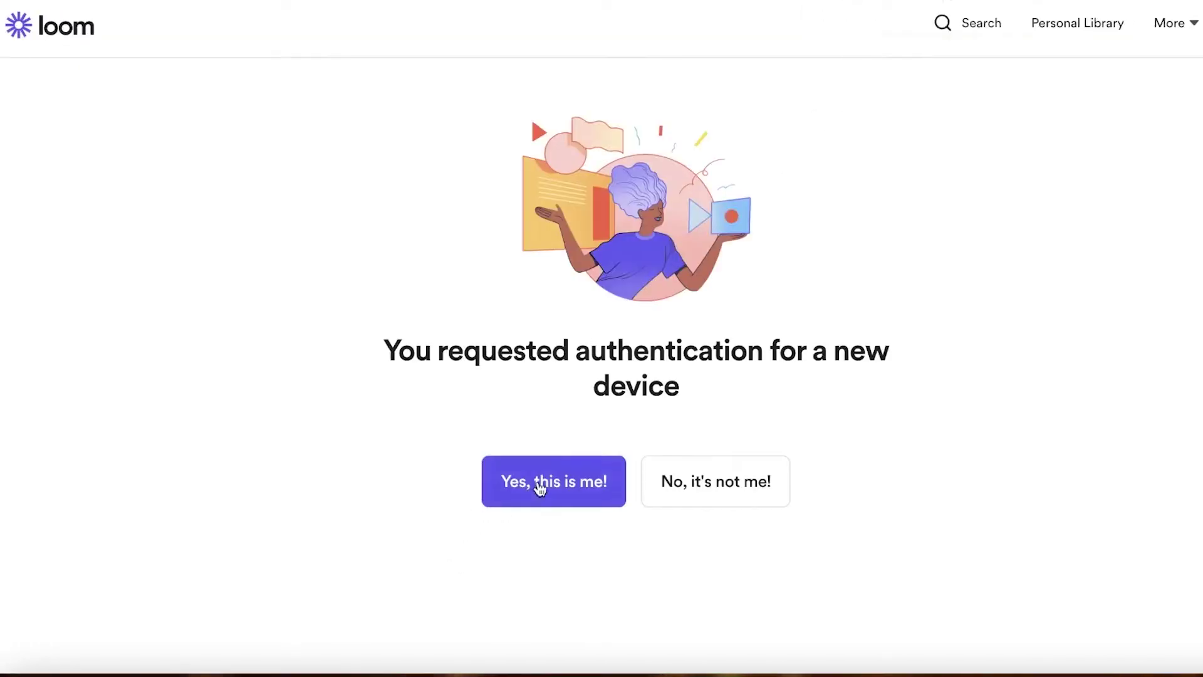
pyautogui.click(539, 482)
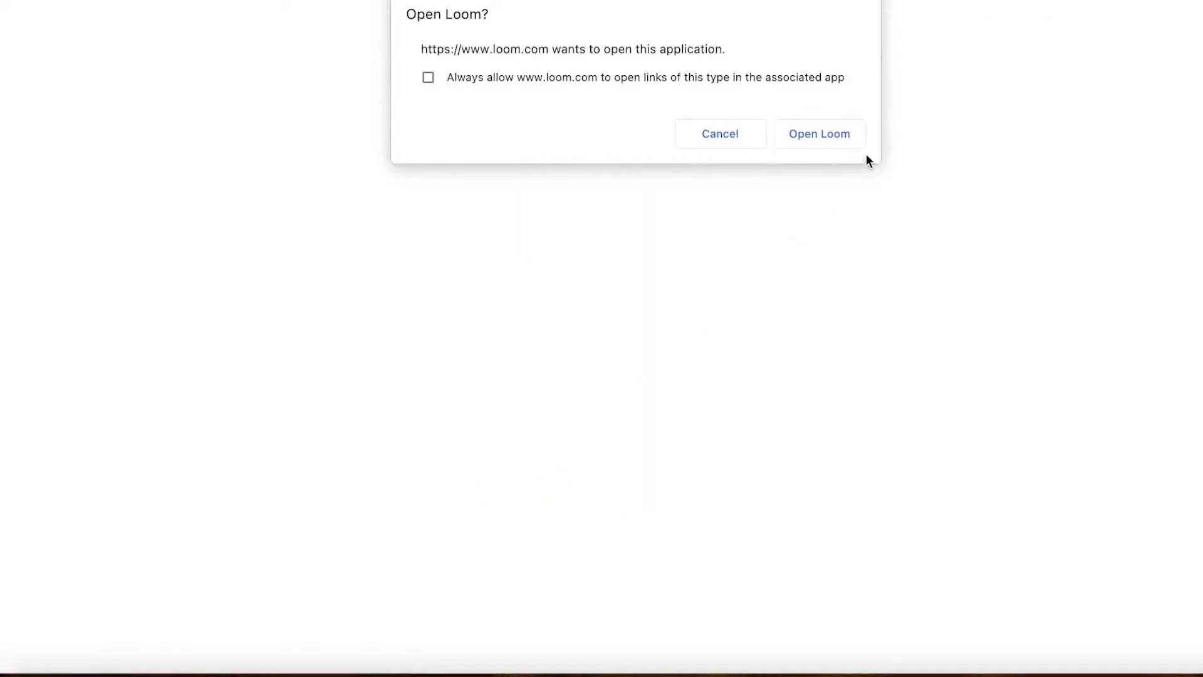
pyautogui.click(770, 78)
pyautogui.click(796, 125)
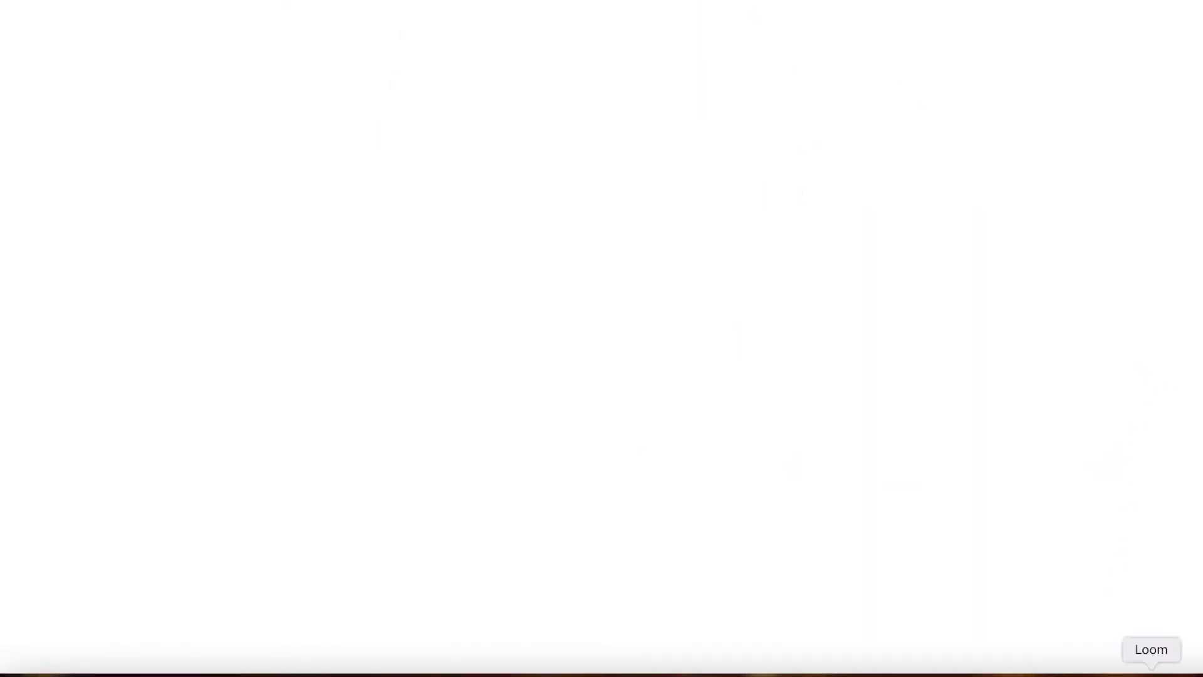
# Step: Bring the Loom desktop app back up and try again to sign in with Google, confirming the authentication request
pyautogui.click(1151, 674)
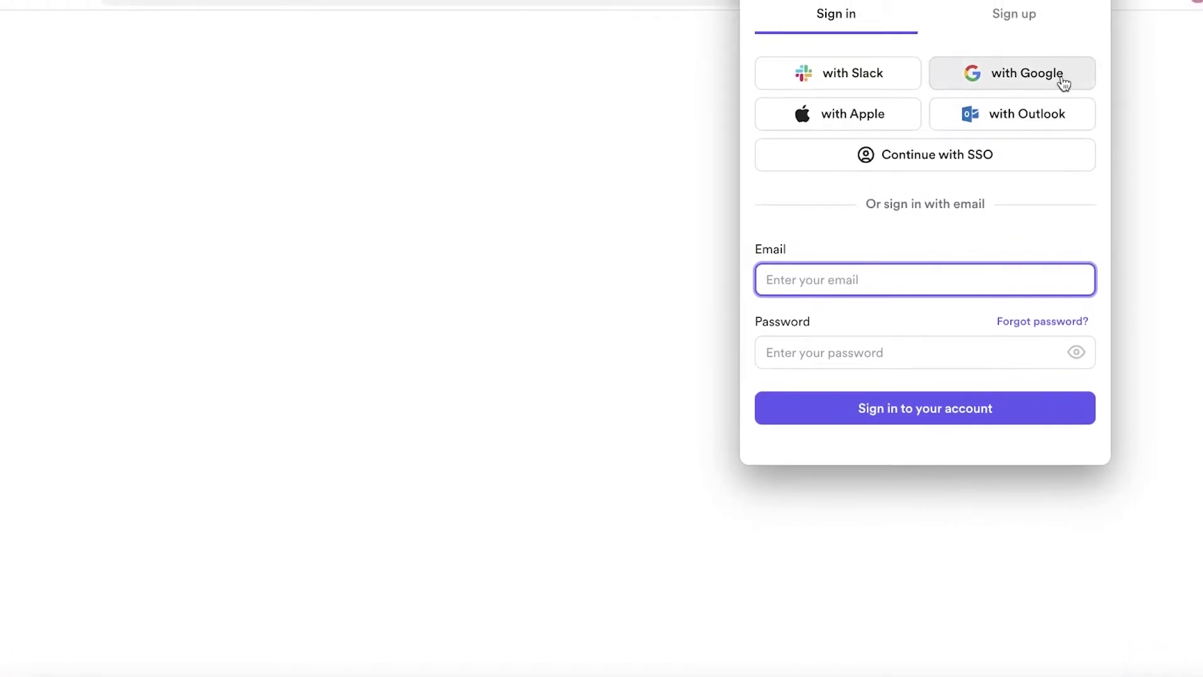
pyautogui.click(1015, 30)
pyautogui.click(871, 32)
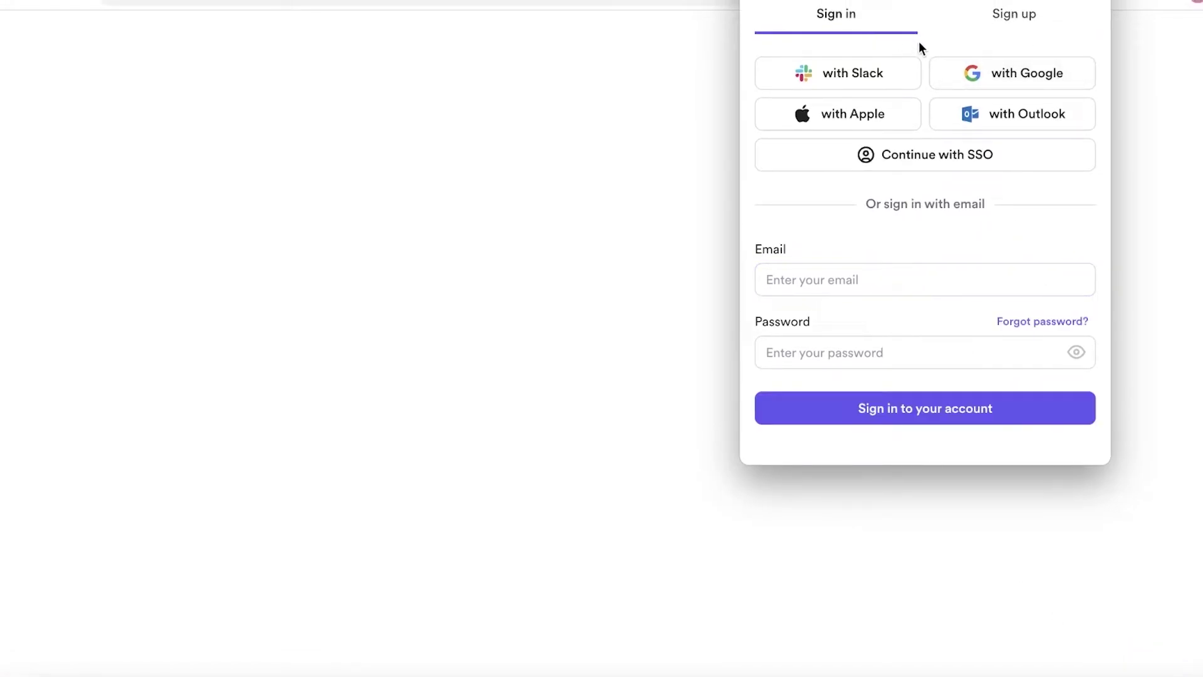
pyautogui.click(996, 66)
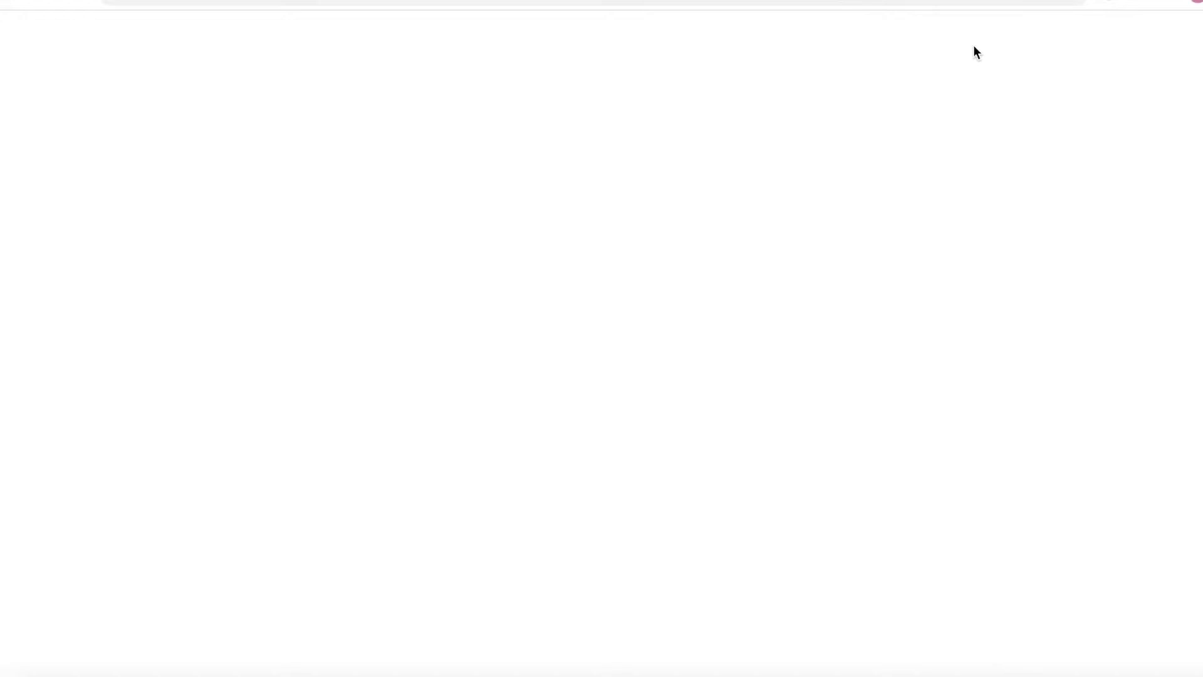
pyautogui.click(552, 506)
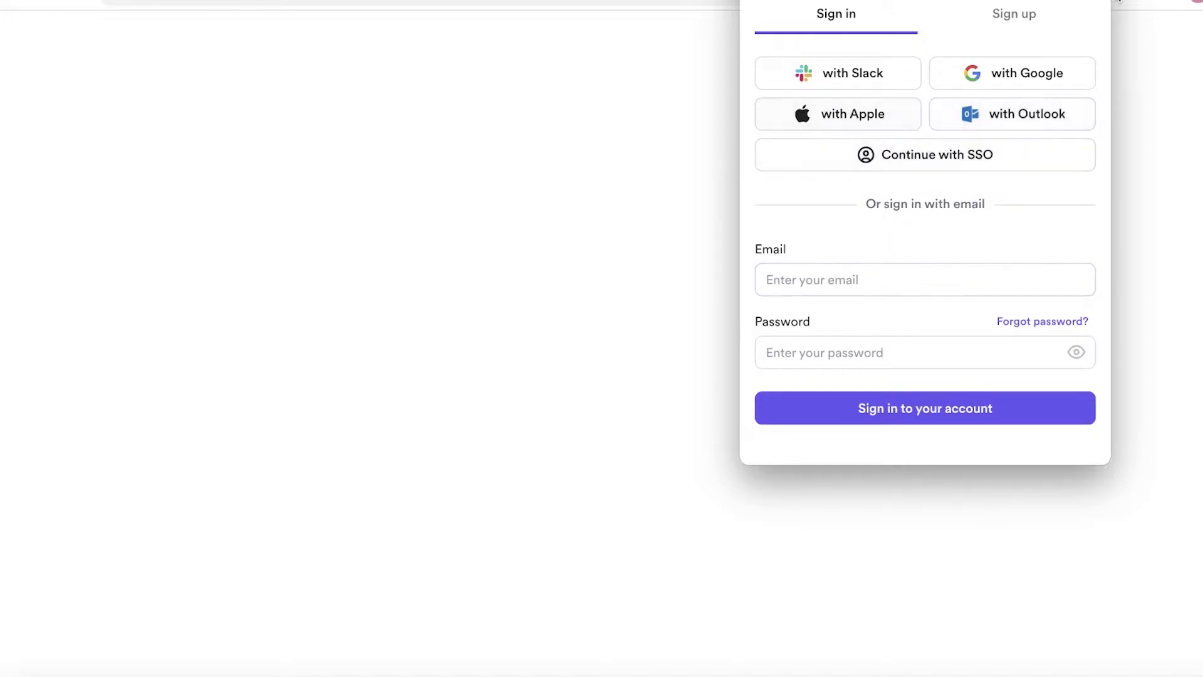
# Step: Look over the Loom desktop app's options and quit the app
pyautogui.click(1083, 1)
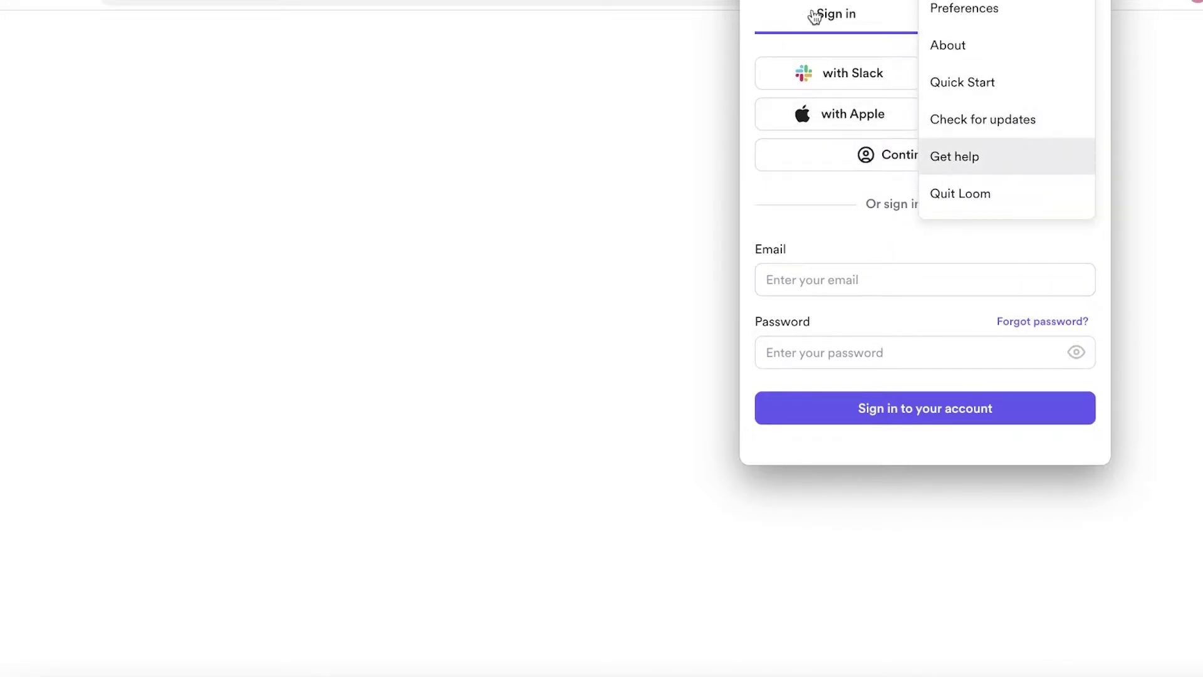
pyautogui.click(898, 2)
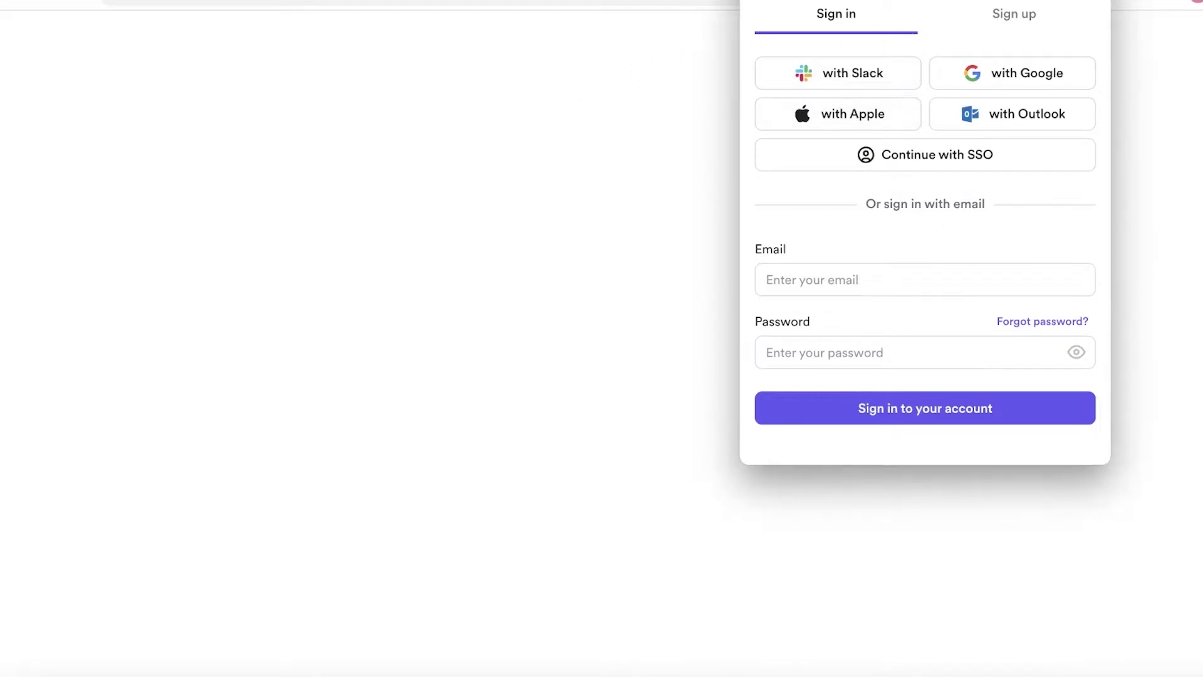
pyautogui.click(1083, 1)
pyautogui.click(969, 206)
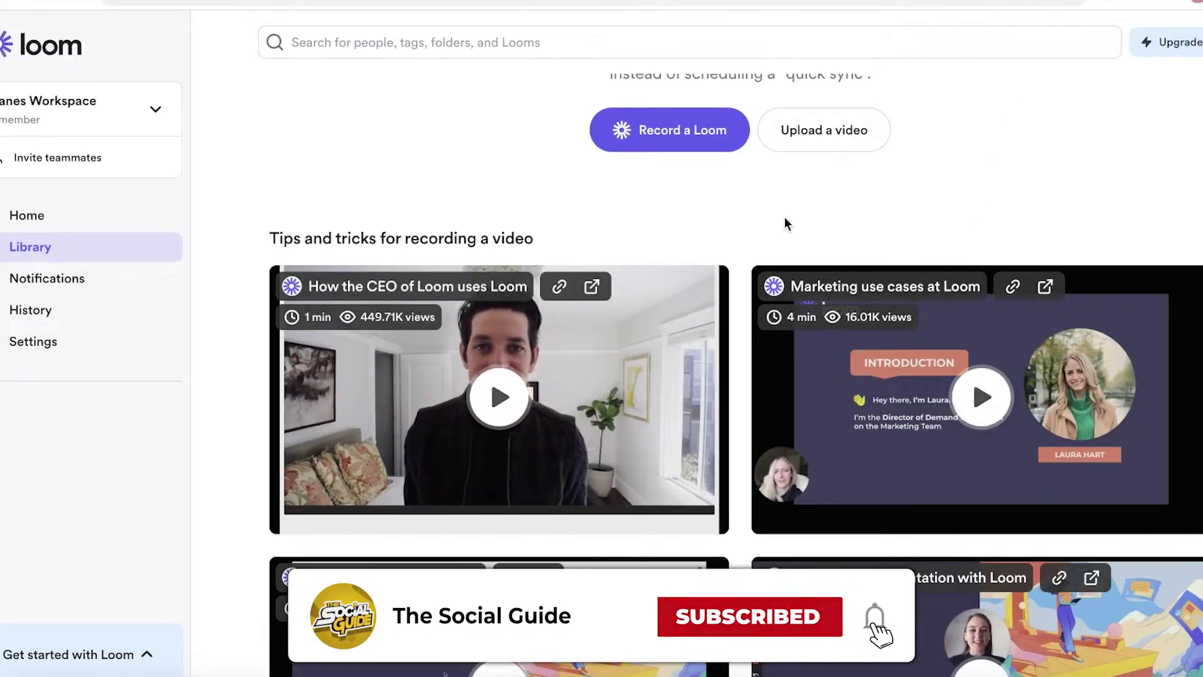
# Step: Switch to the Chrome Web Store page of the Loom – Free Screen Recorder & Screen Capture extension
pyautogui.scroll(8, 785, 217)
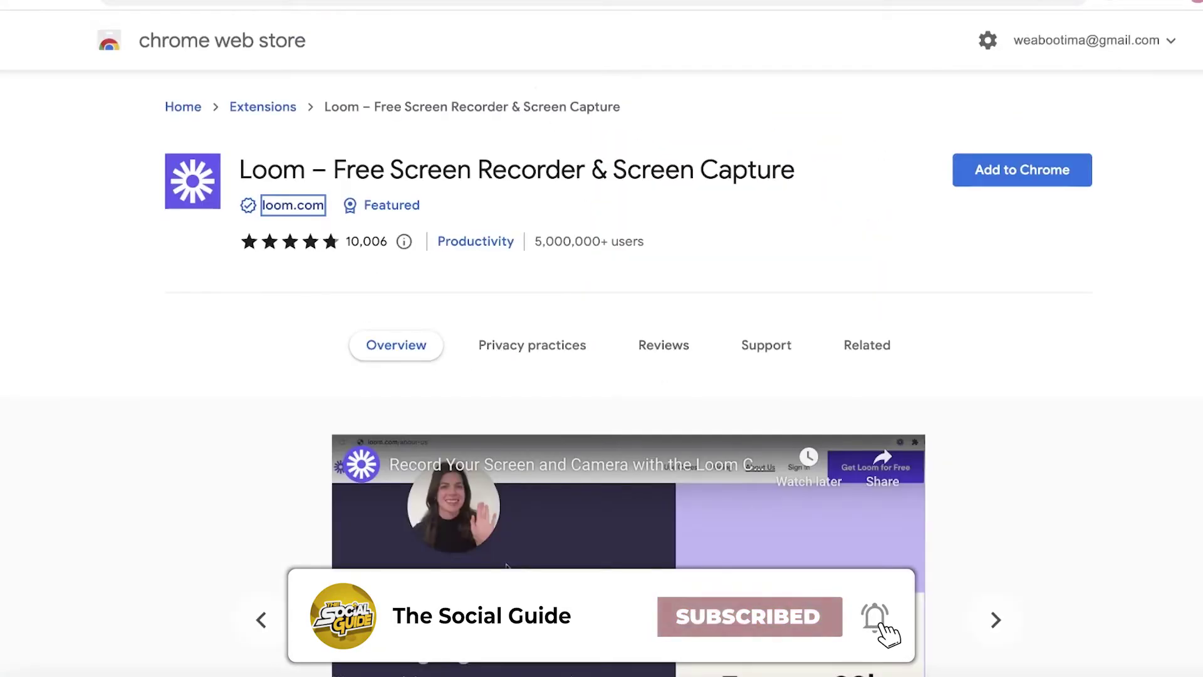
pyautogui.click(818, 223)
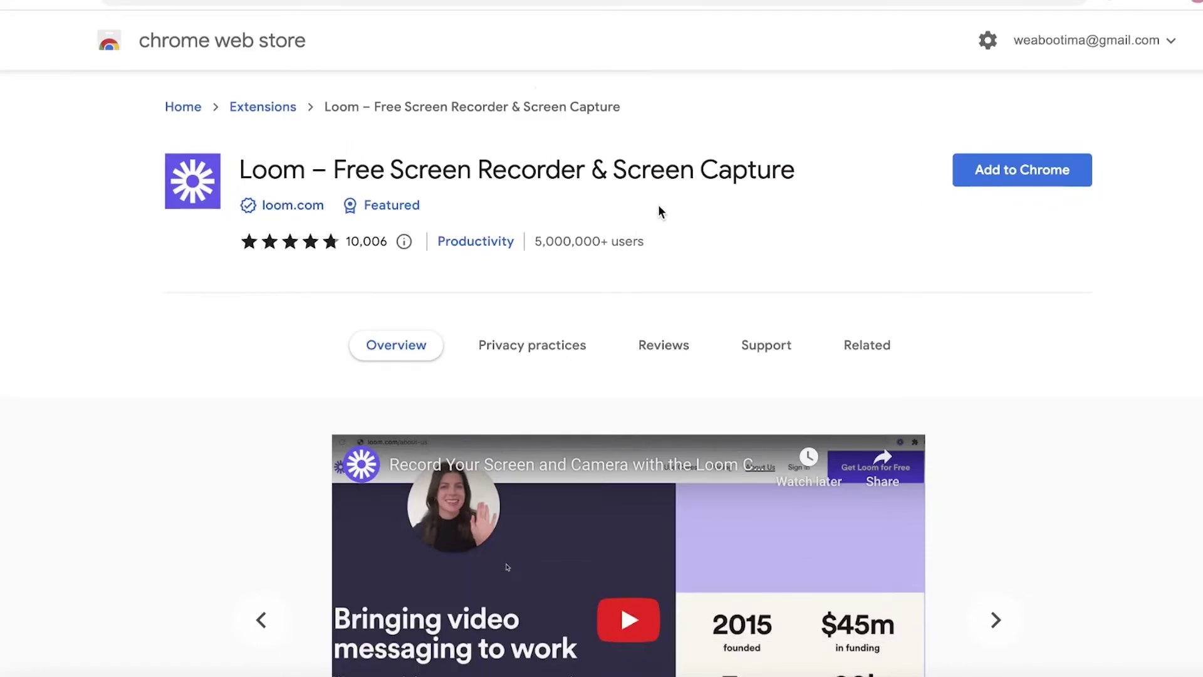
# Step: Add the Loom – Free Screen Recorder & Screen Capture extension to Chrome and accept its permissions
pyautogui.scroll(-1, 359, 202)
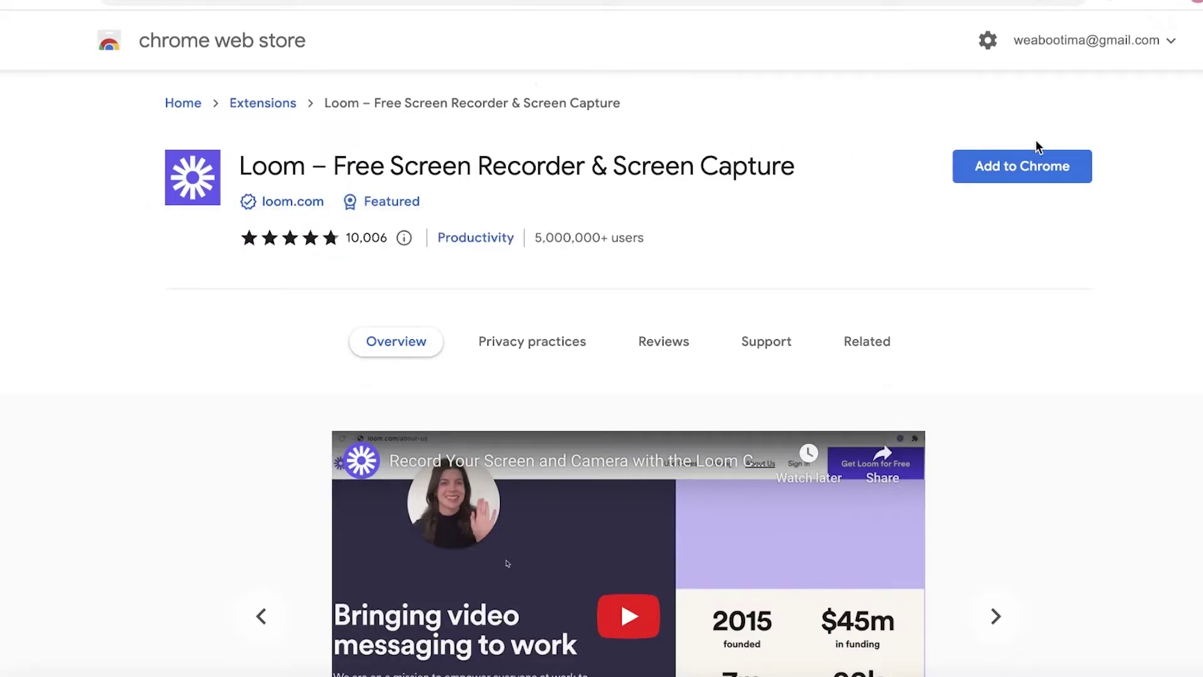
pyautogui.click(1029, 166)
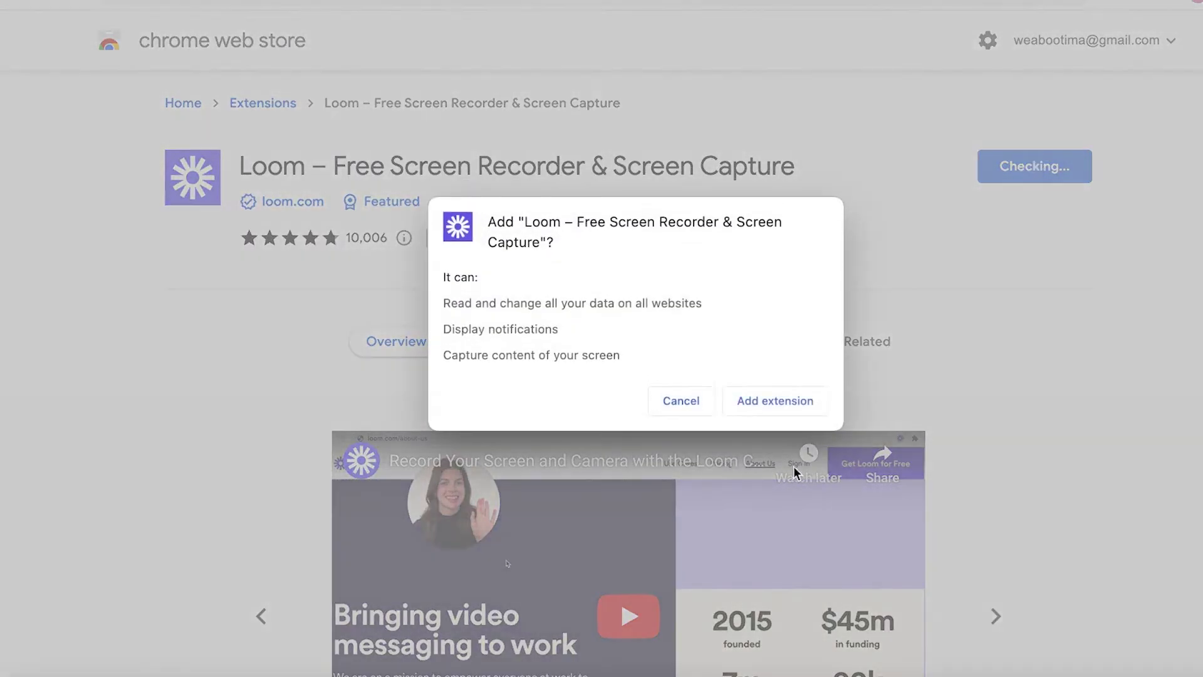
pyautogui.click(781, 399)
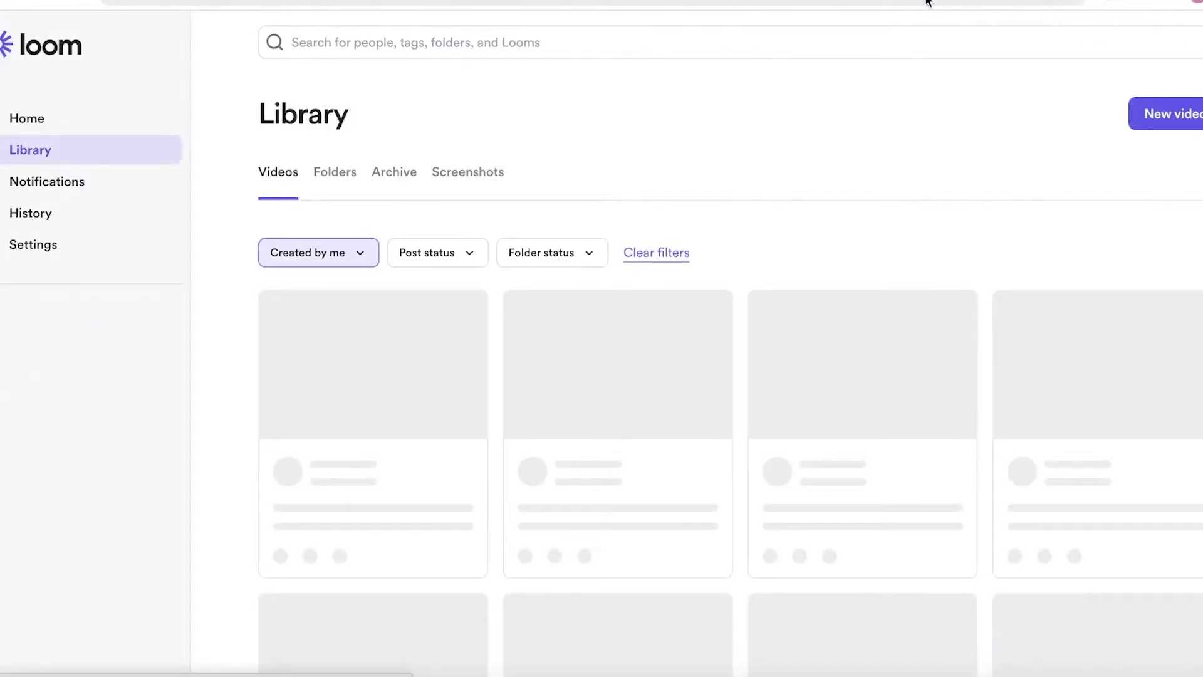
# Step: Pin the Loom extension to the browser from a new tab and launch it
pyautogui.press('super+t')
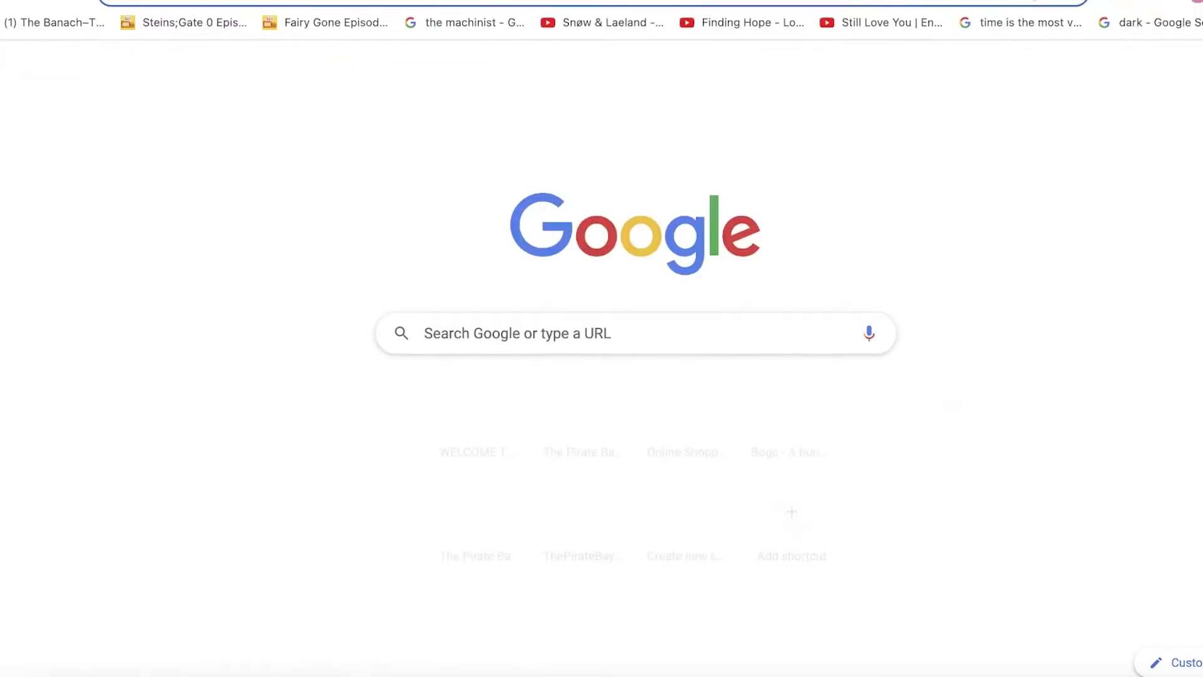
pyautogui.click(1138, 2)
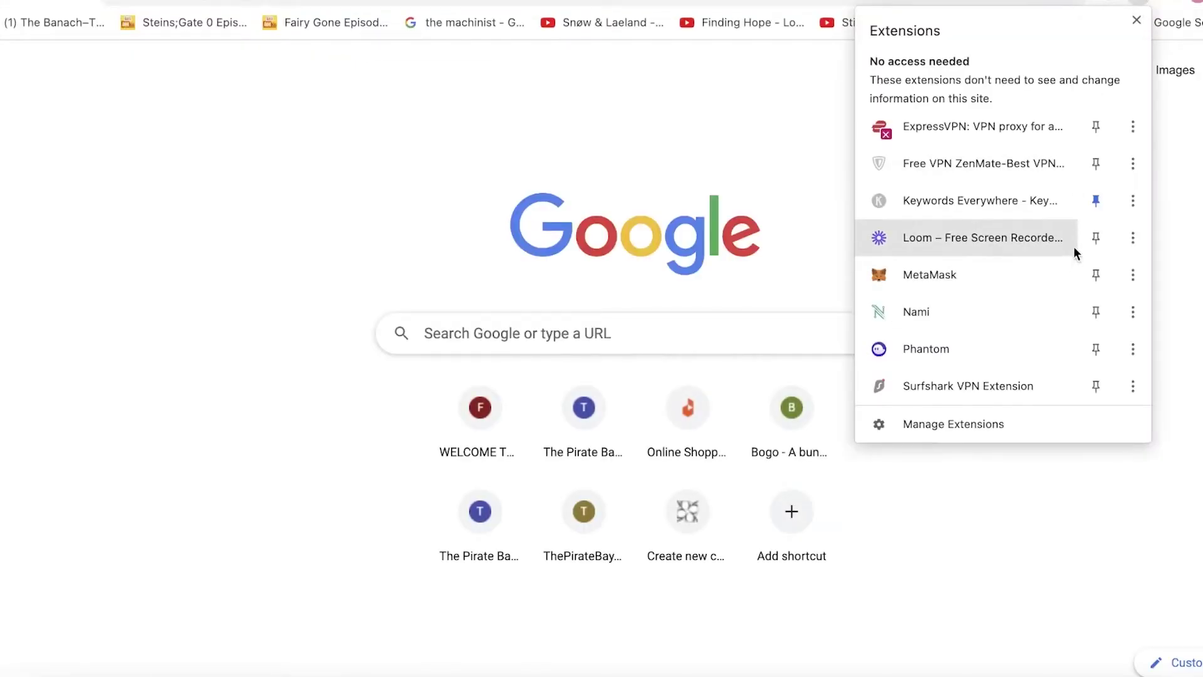
pyautogui.click(1096, 237)
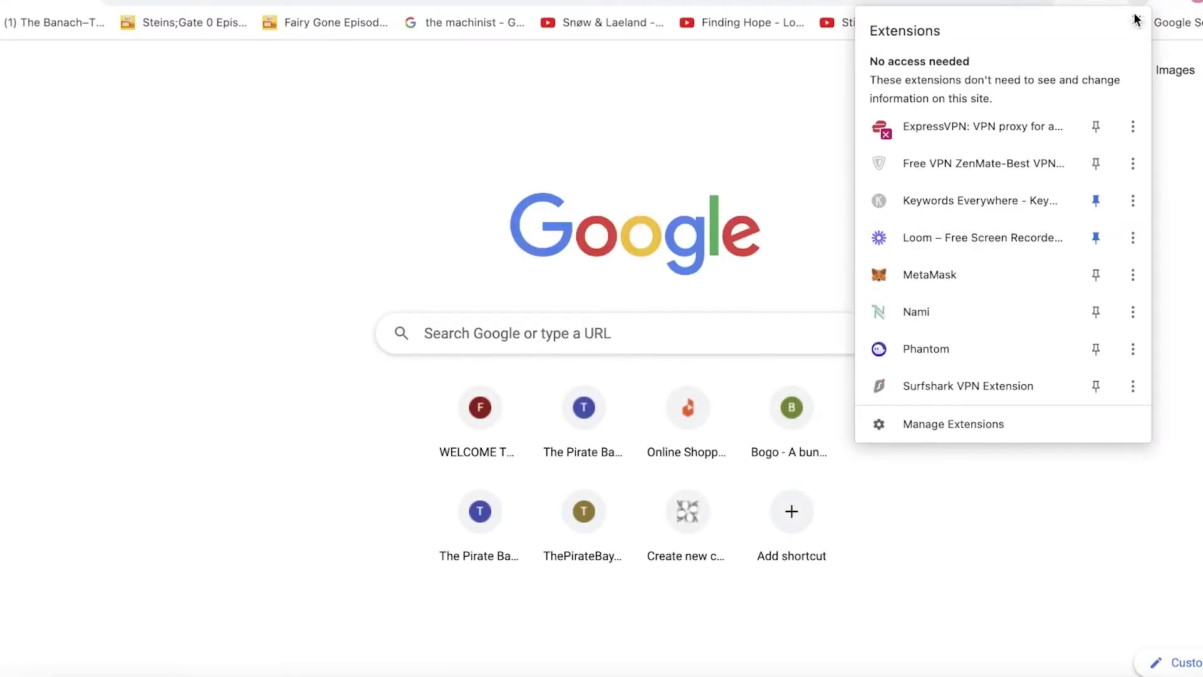
pyautogui.click(1116, 5)
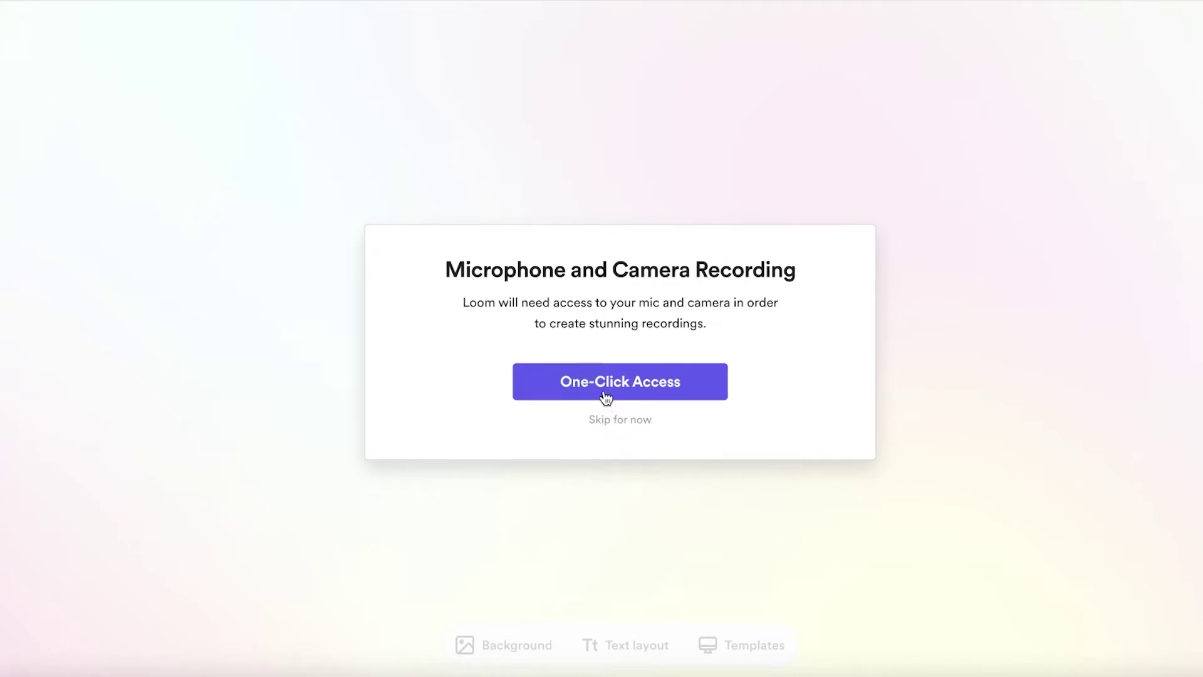
# Step: Grant the Loom extension one-click access to the camera and microphone
pyautogui.click(612, 393)
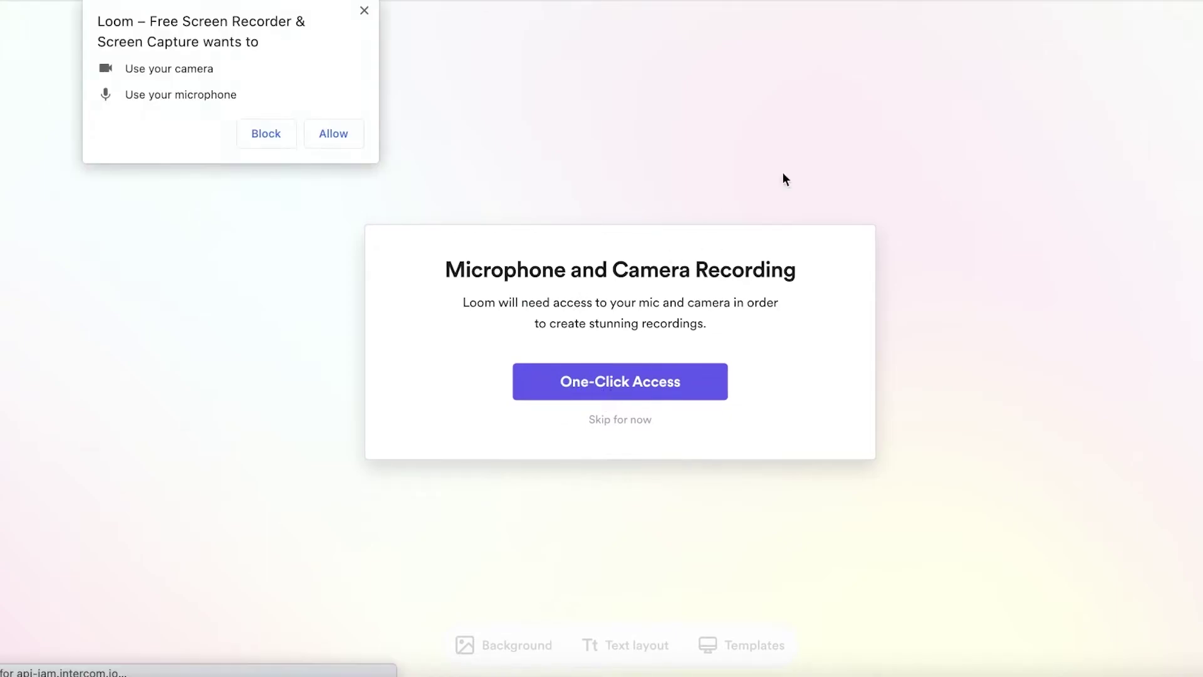
pyautogui.click(337, 131)
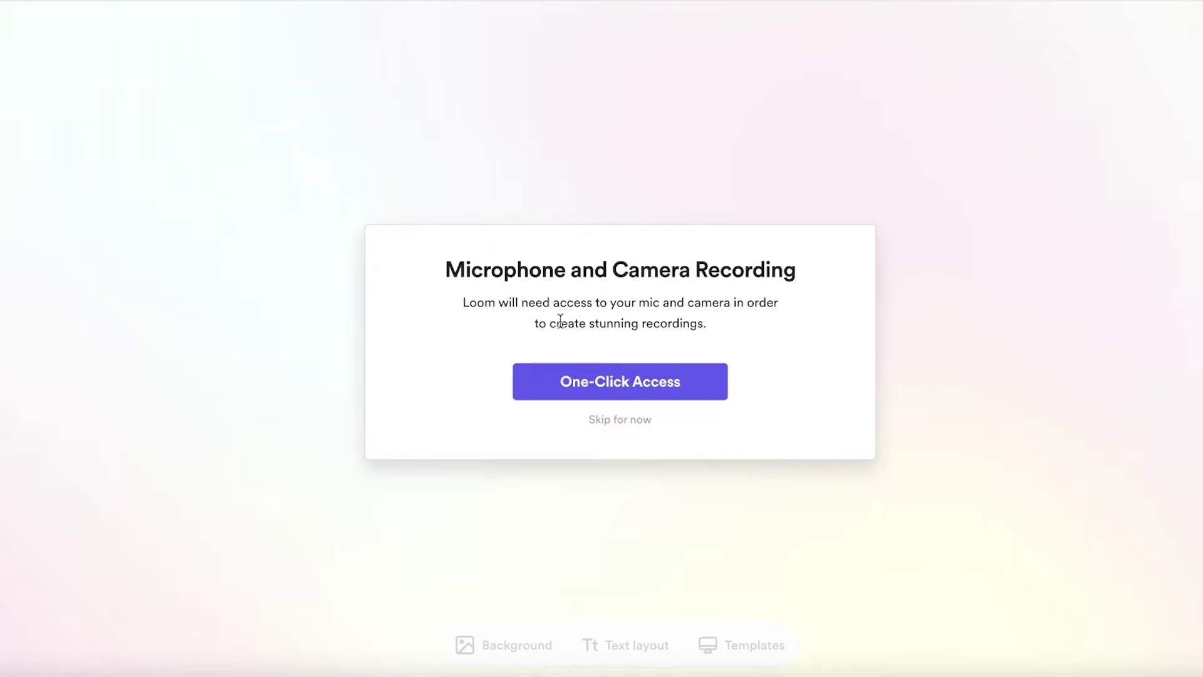
pyautogui.click(617, 383)
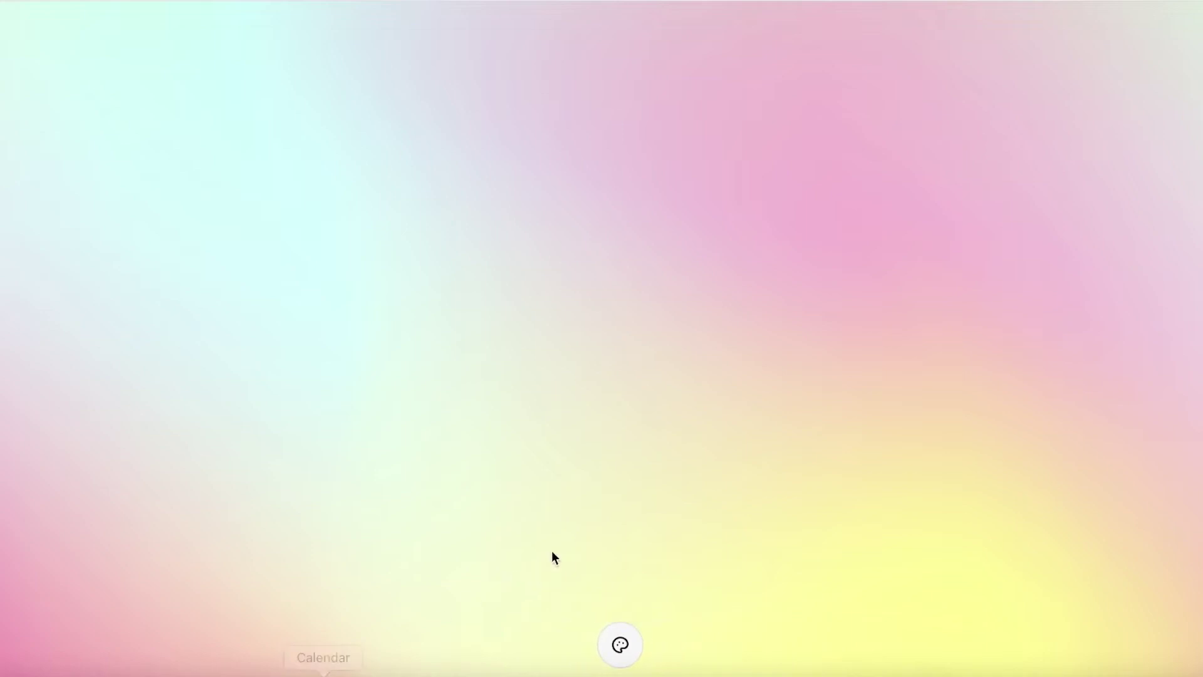
# Step: Try the Congratulations template on the recording canvas and apply the Hello template instead
pyautogui.click(621, 645)
pyautogui.click(724, 646)
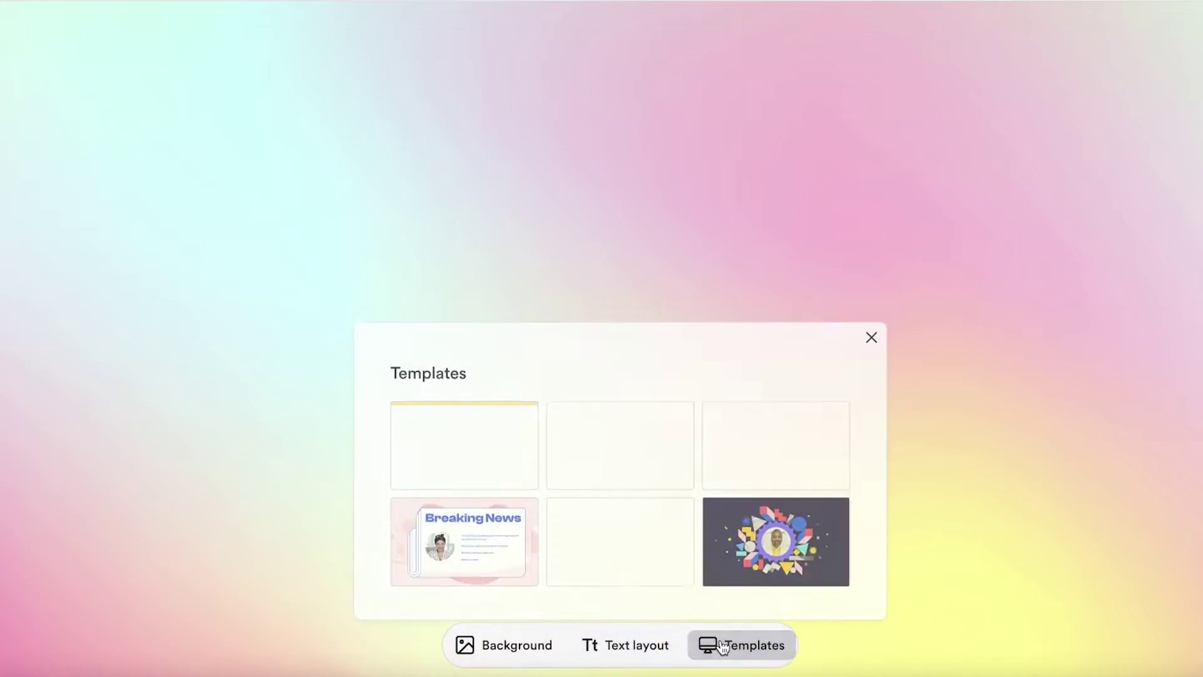
pyautogui.click(727, 475)
pyautogui.click(676, 551)
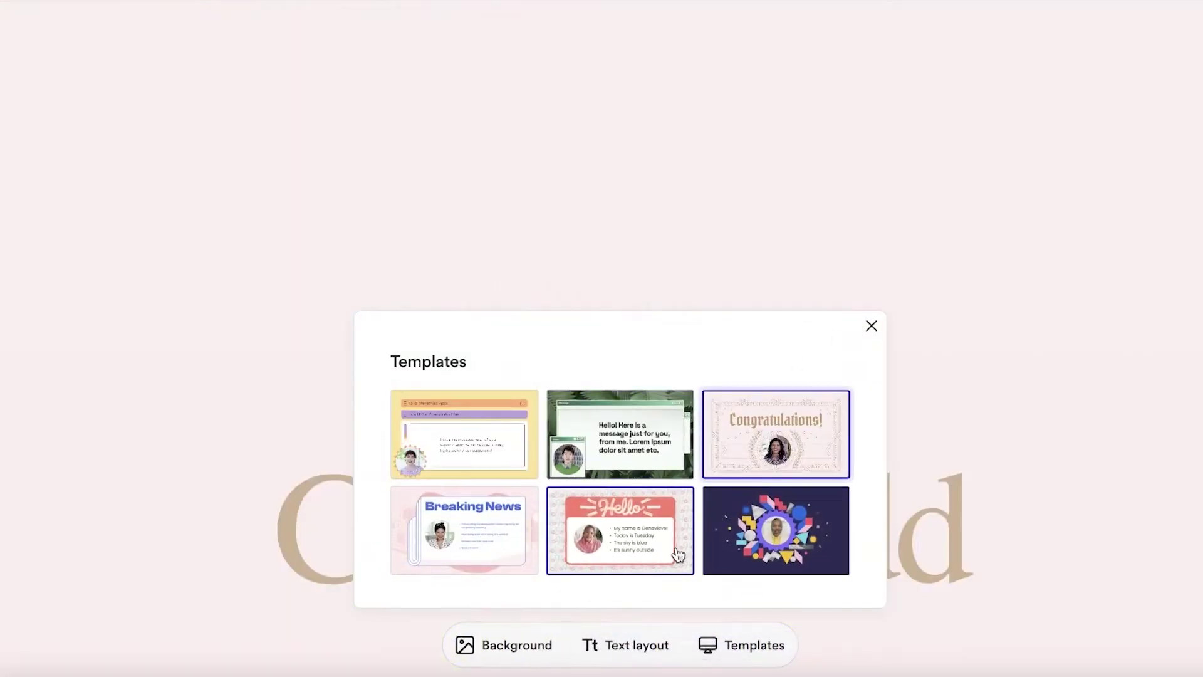
pyautogui.click(1002, 156)
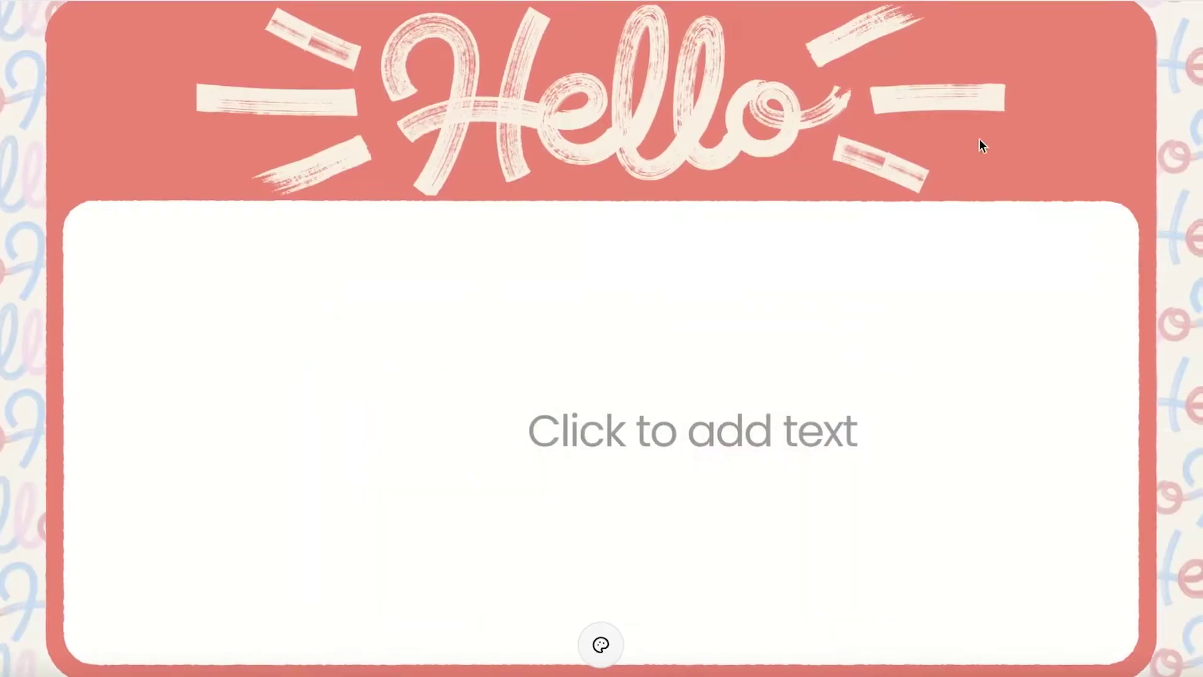
# Step: Open the Loom recorder, try the Camera Only capture mode, and set the mode to Screen Only
pyautogui.click(1069, 0)
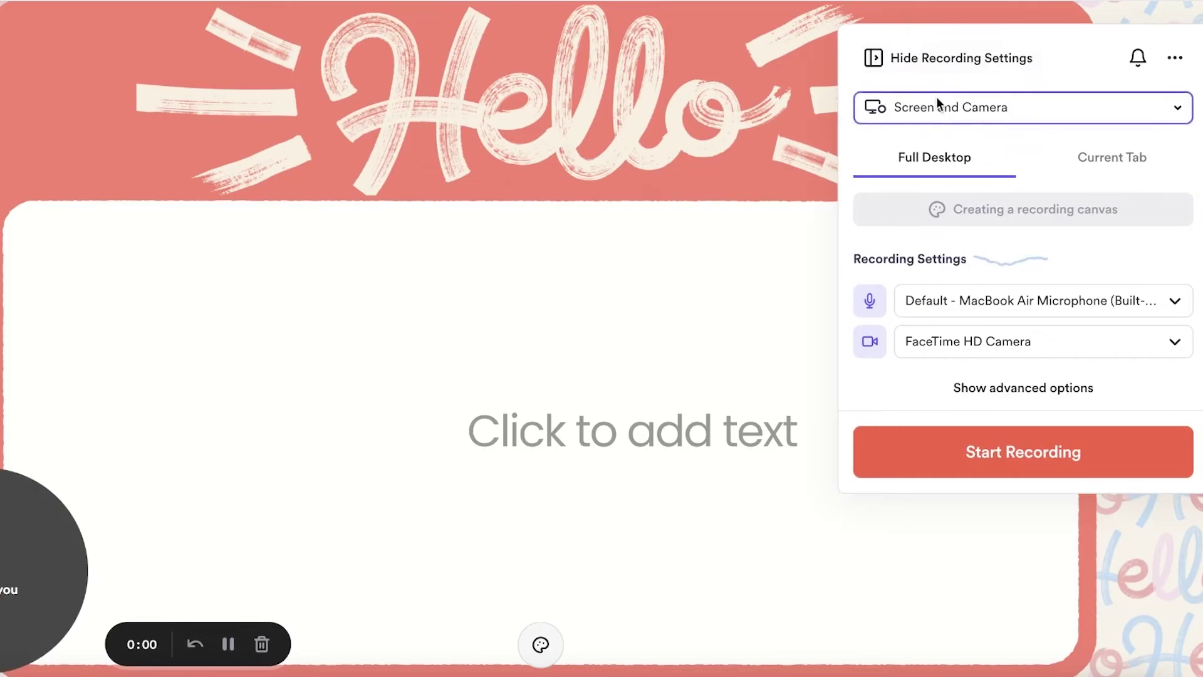
pyautogui.click(937, 100)
pyautogui.click(915, 181)
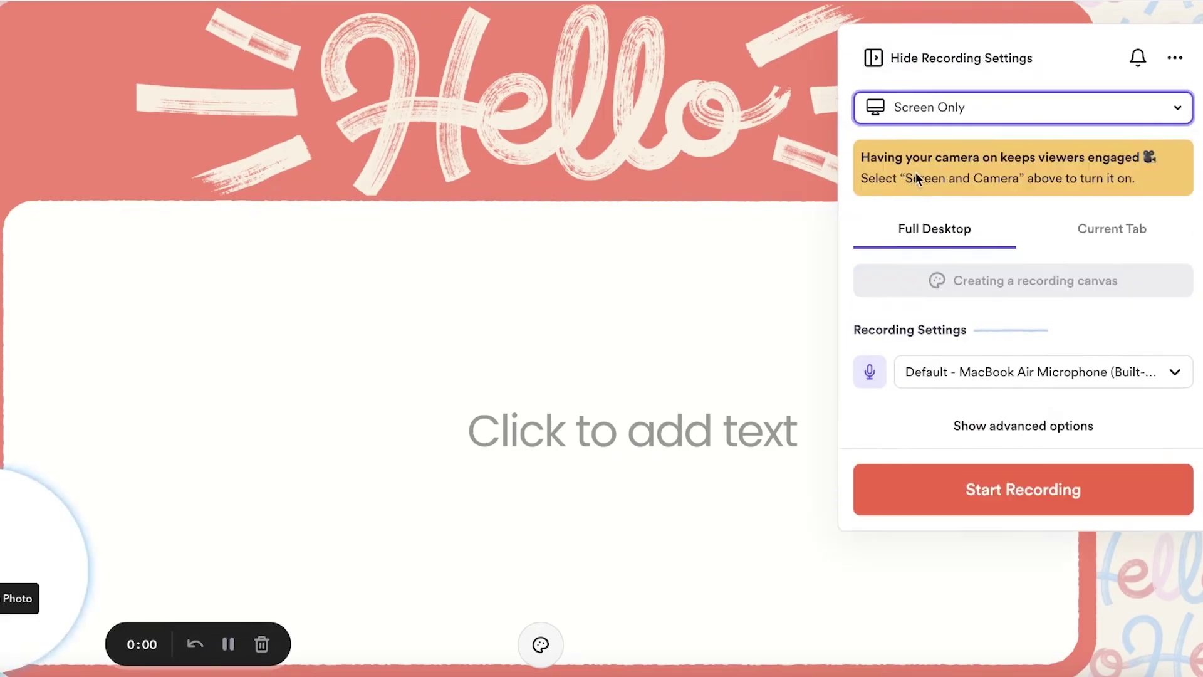
pyautogui.click(942, 115)
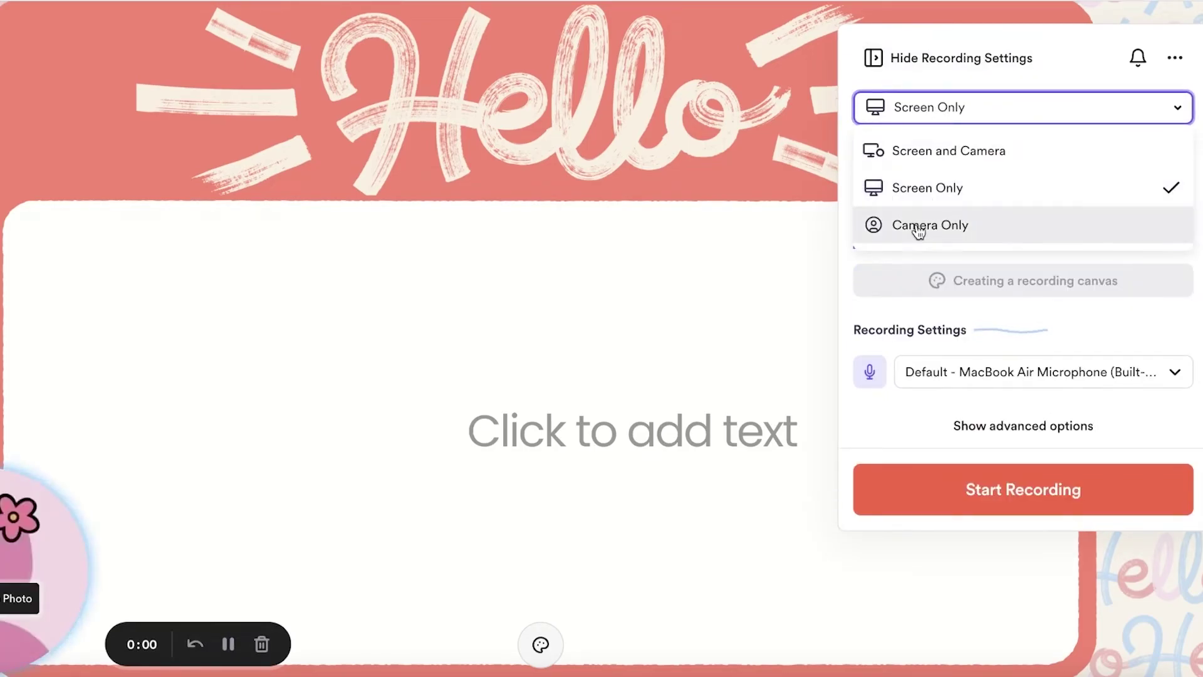
pyautogui.click(918, 231)
pyautogui.click(939, 111)
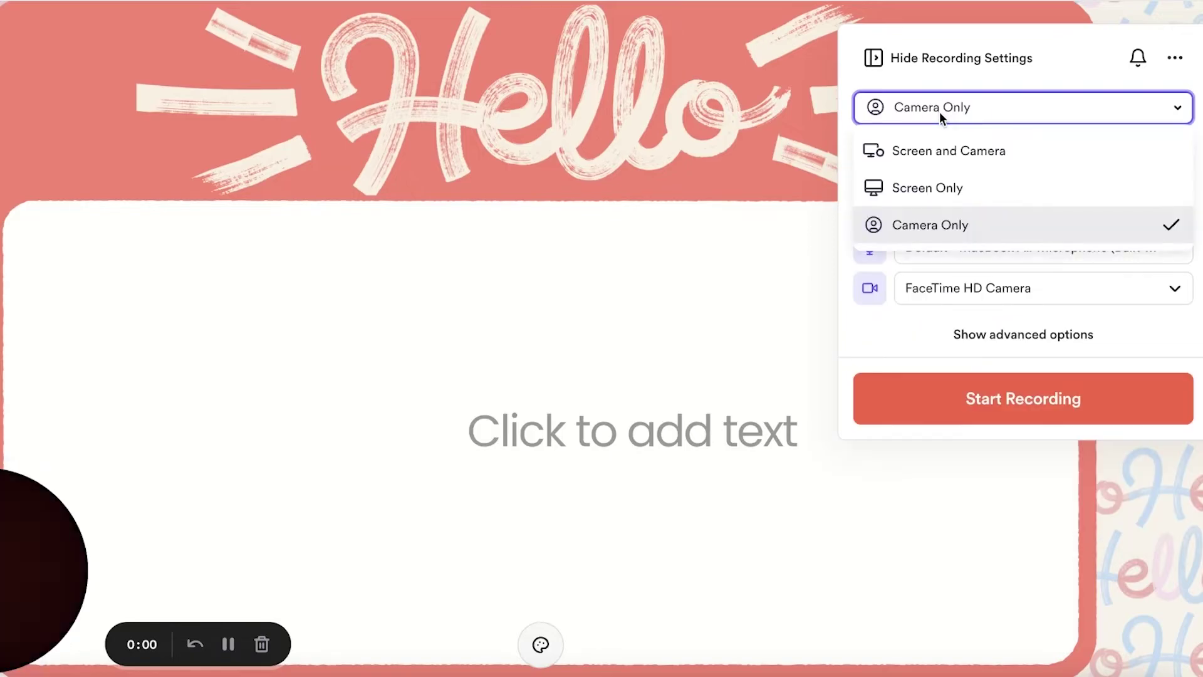
pyautogui.click(921, 183)
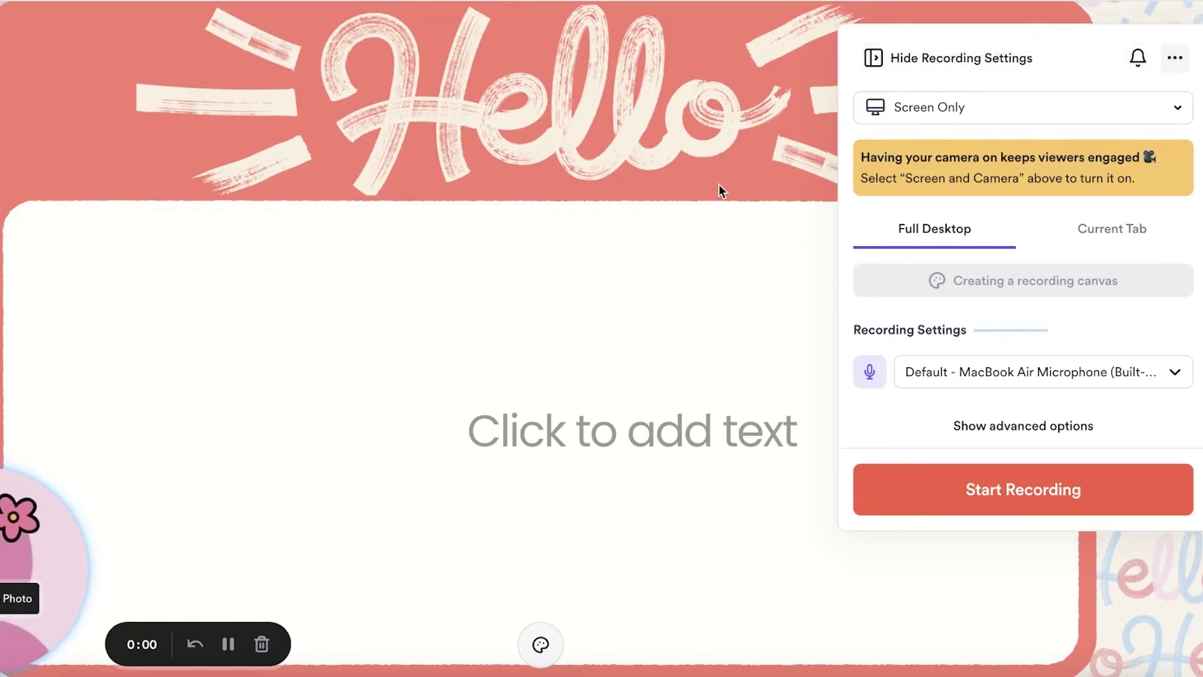
# Step: Show the recorder's advanced options and look over them along with its additional options
pyautogui.click(975, 429)
pyautogui.scroll(-2, 992, 471)
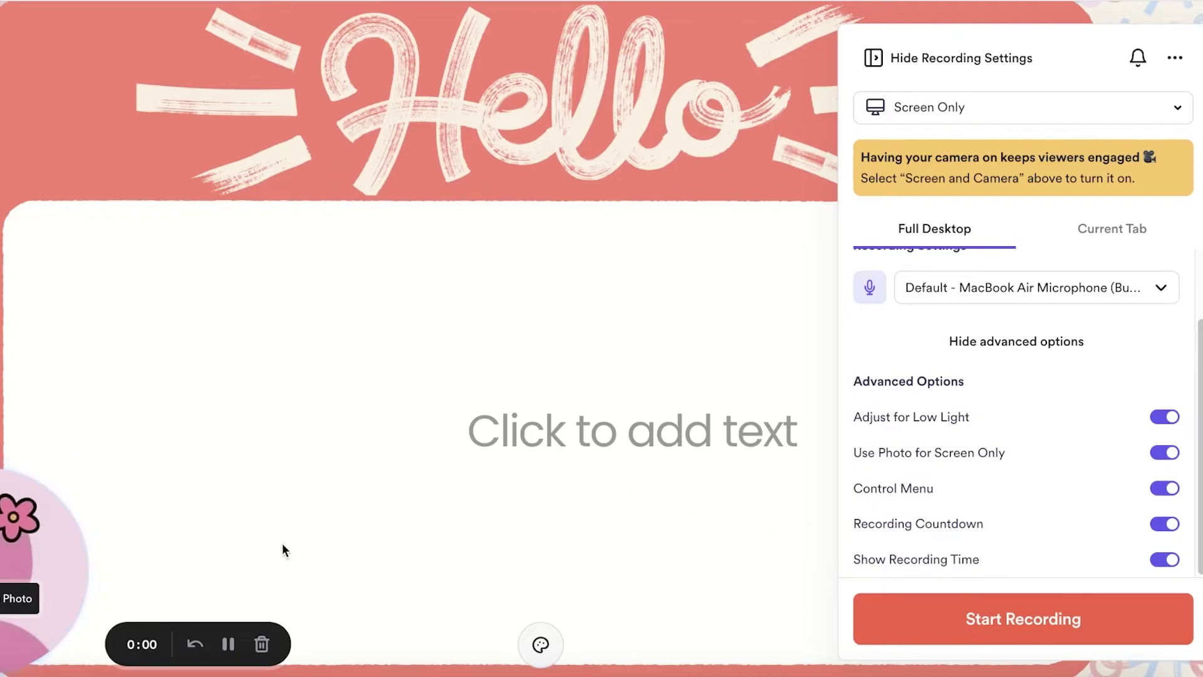
pyautogui.click(1175, 58)
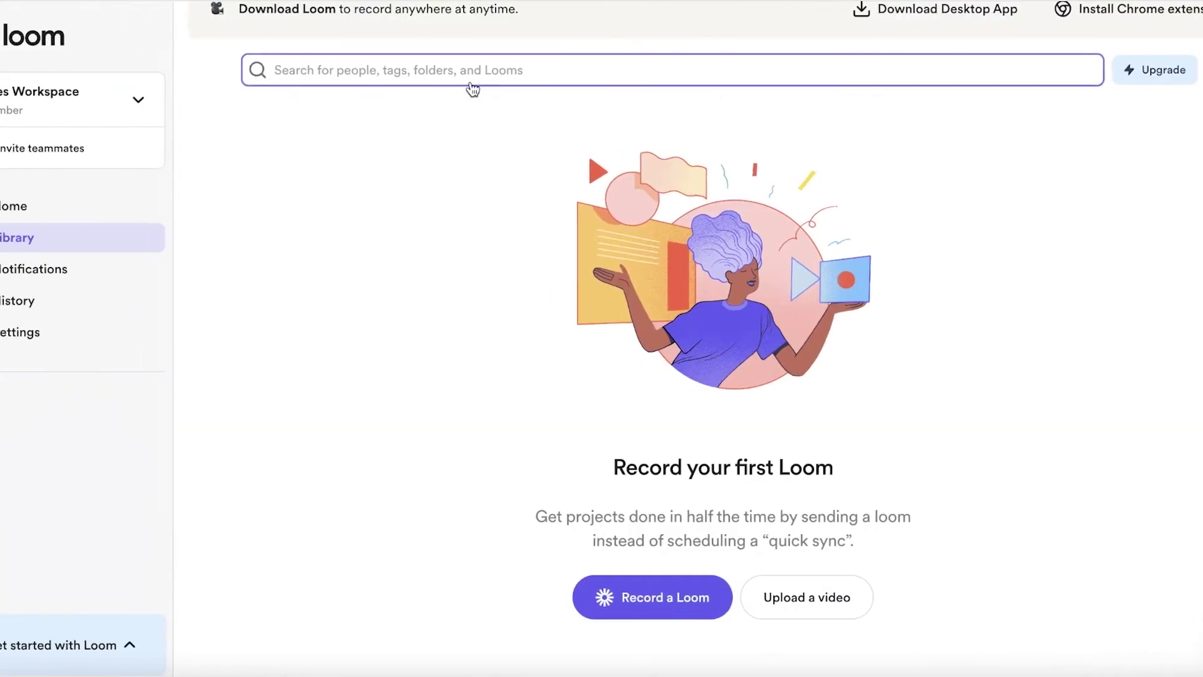
# Step: Try to record a Loom from the library and sign in to the Loom extension
pyautogui.click(116, 216)
pyautogui.click(38, 247)
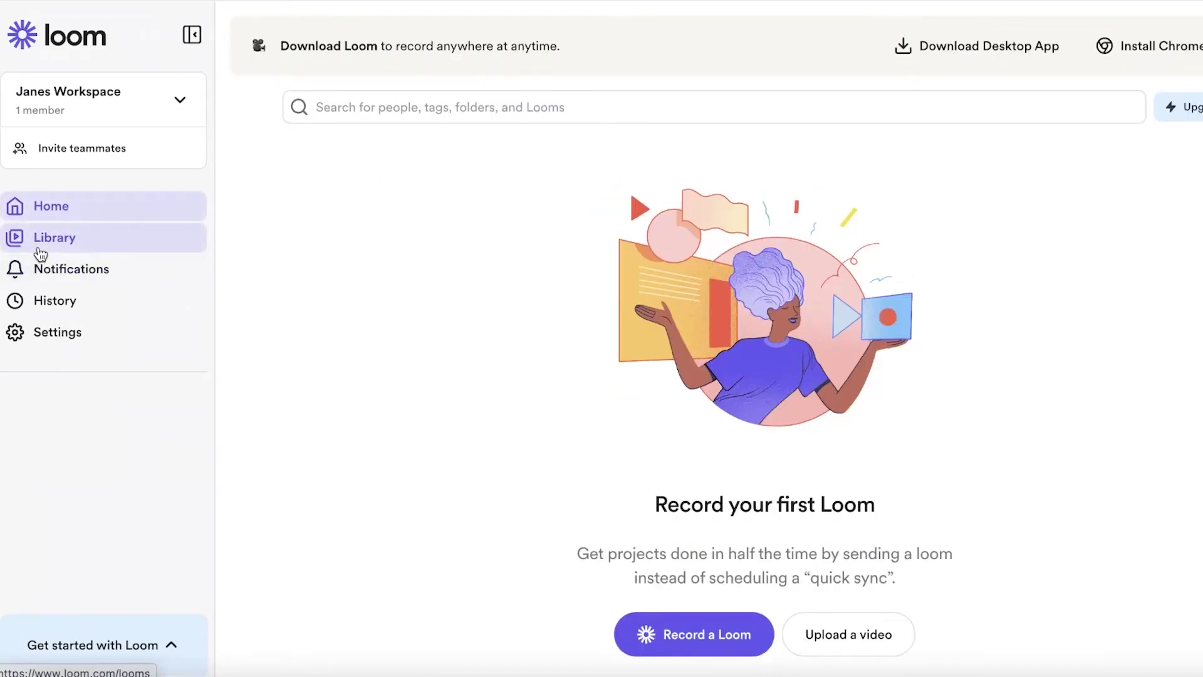
pyautogui.click(669, 635)
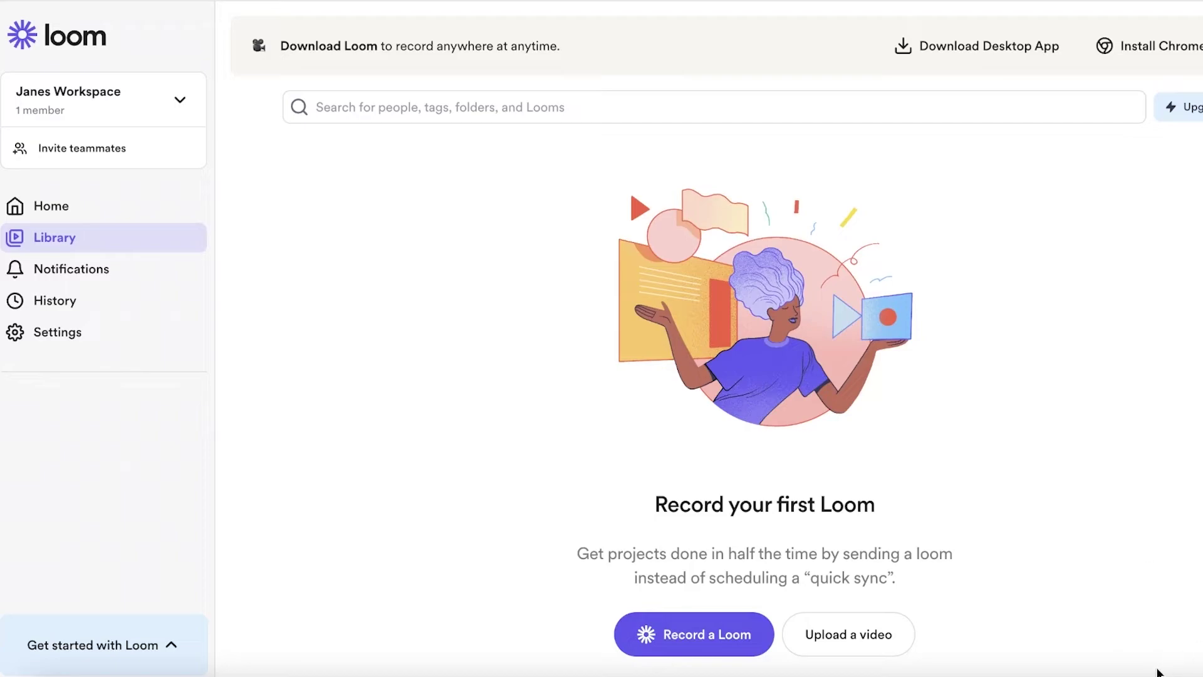
pyautogui.click(1002, 55)
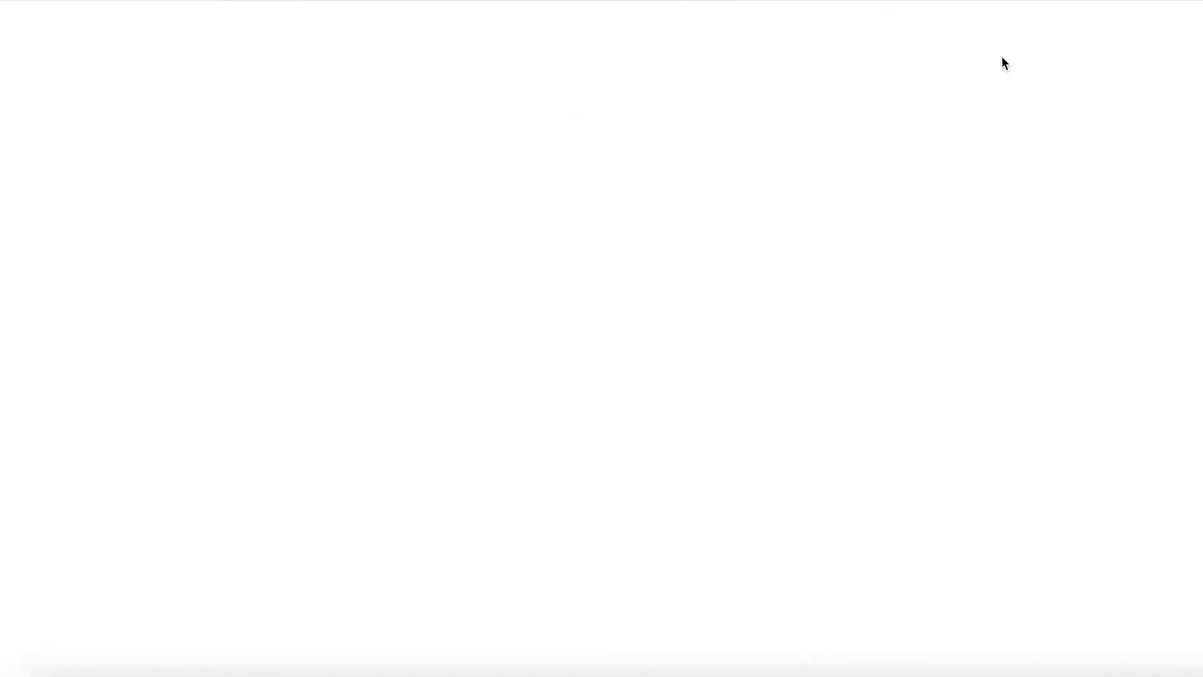
pyautogui.click(554, 499)
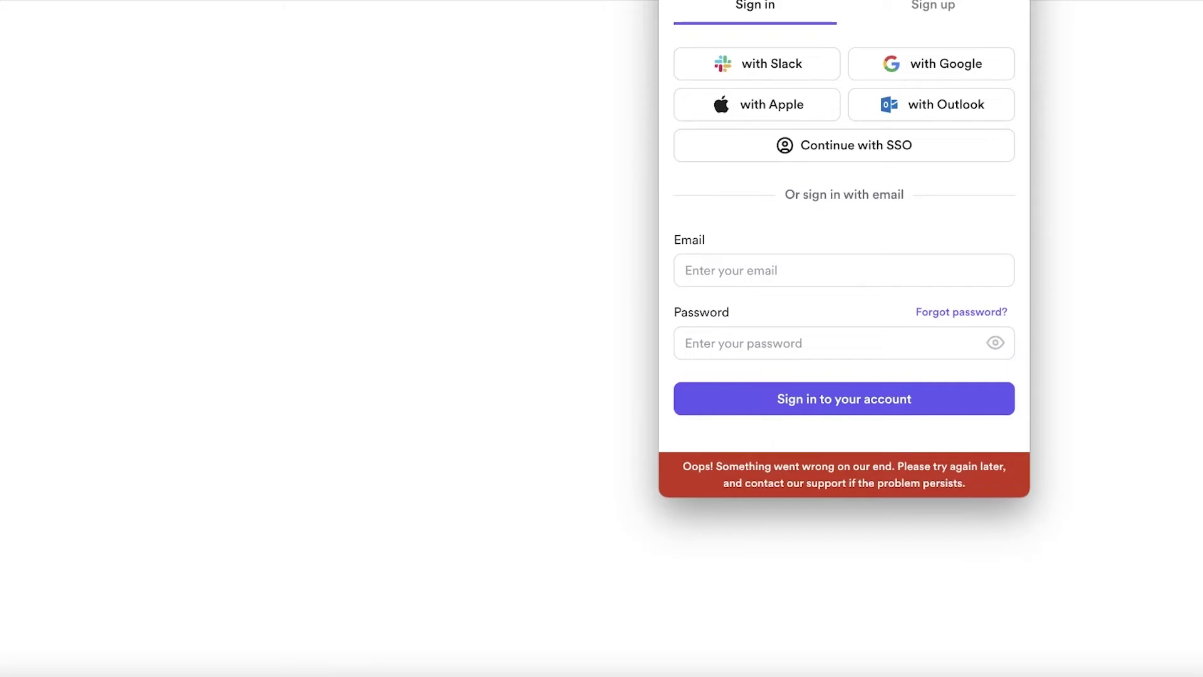
pyautogui.click(867, 182)
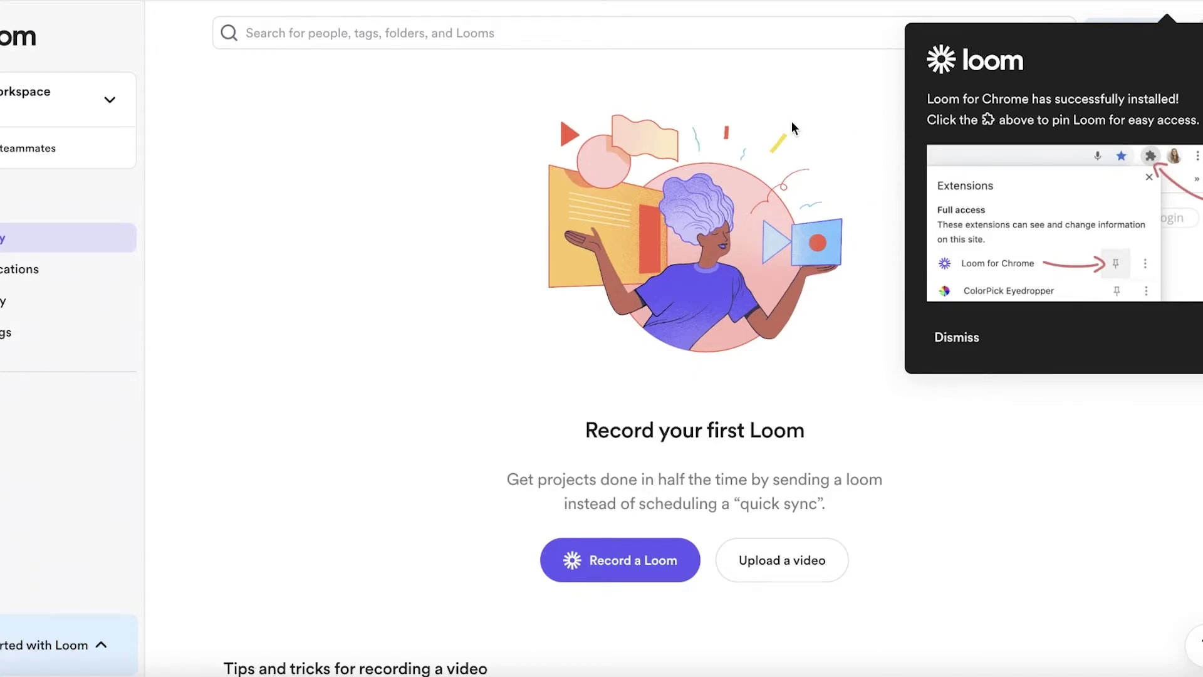
# Step: Dismiss the Chrome extension notice and look over the library page, the profile options and the video upload dialog
pyautogui.click(927, 335)
pyautogui.scroll(-6, 921, 335)
pyautogui.scroll(6, 916, 339)
pyautogui.click(1199, 32)
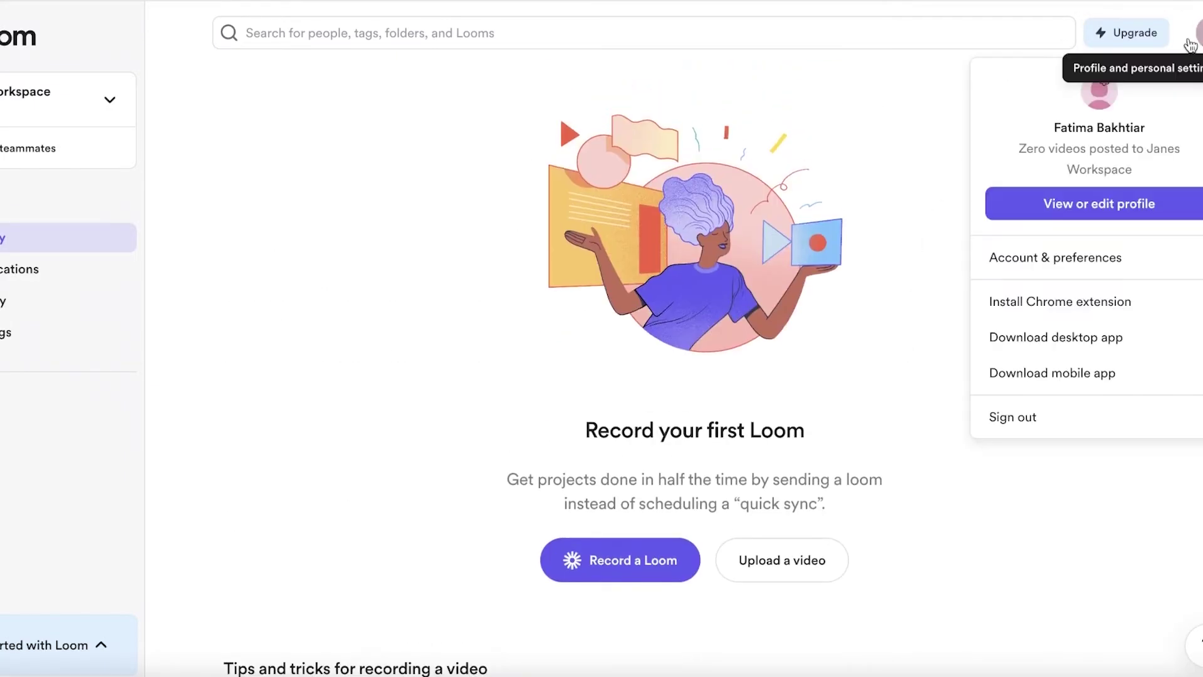
pyautogui.click(698, 311)
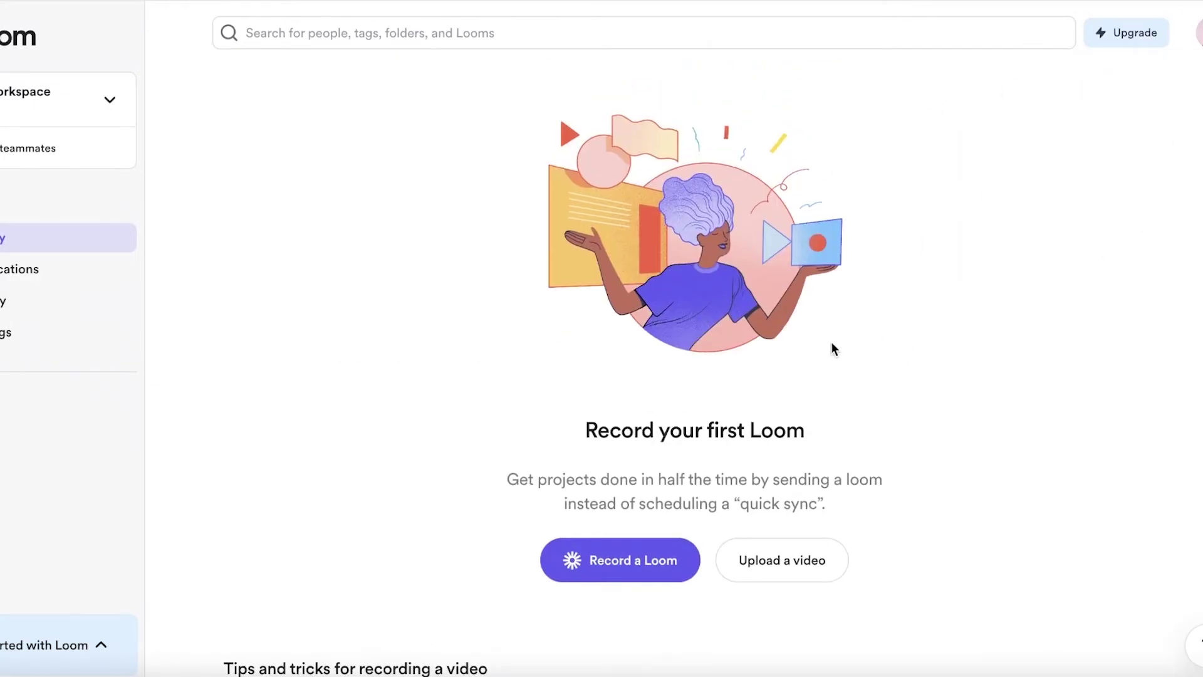
pyautogui.click(776, 561)
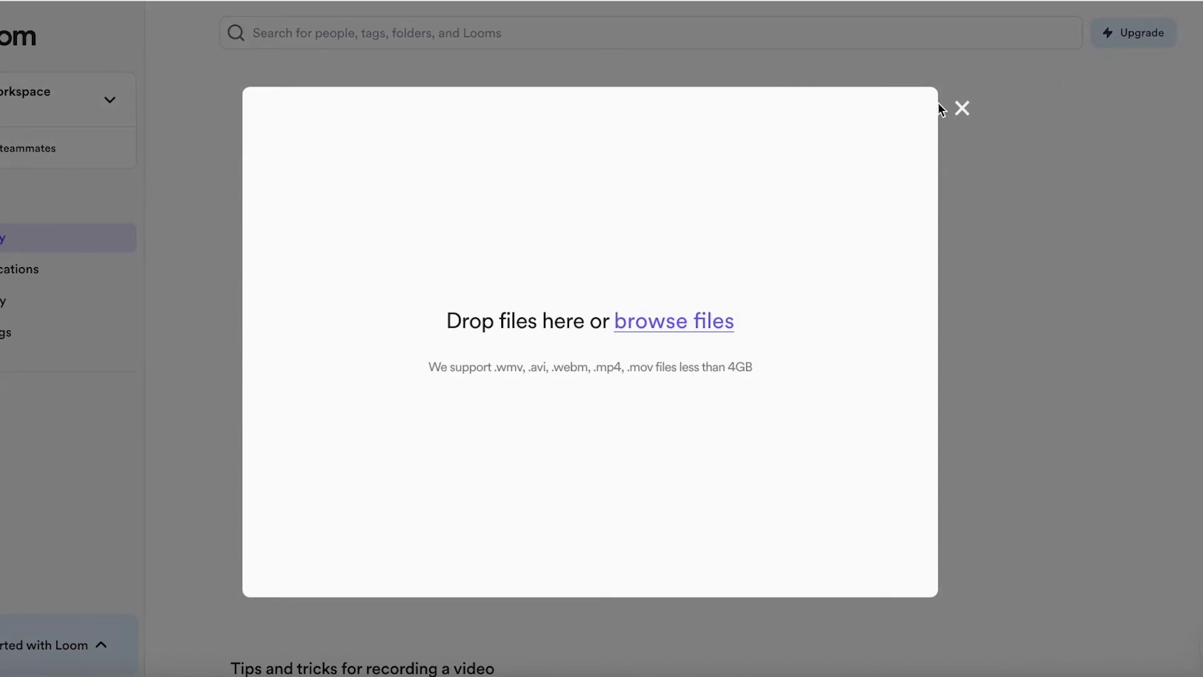
pyautogui.click(960, 109)
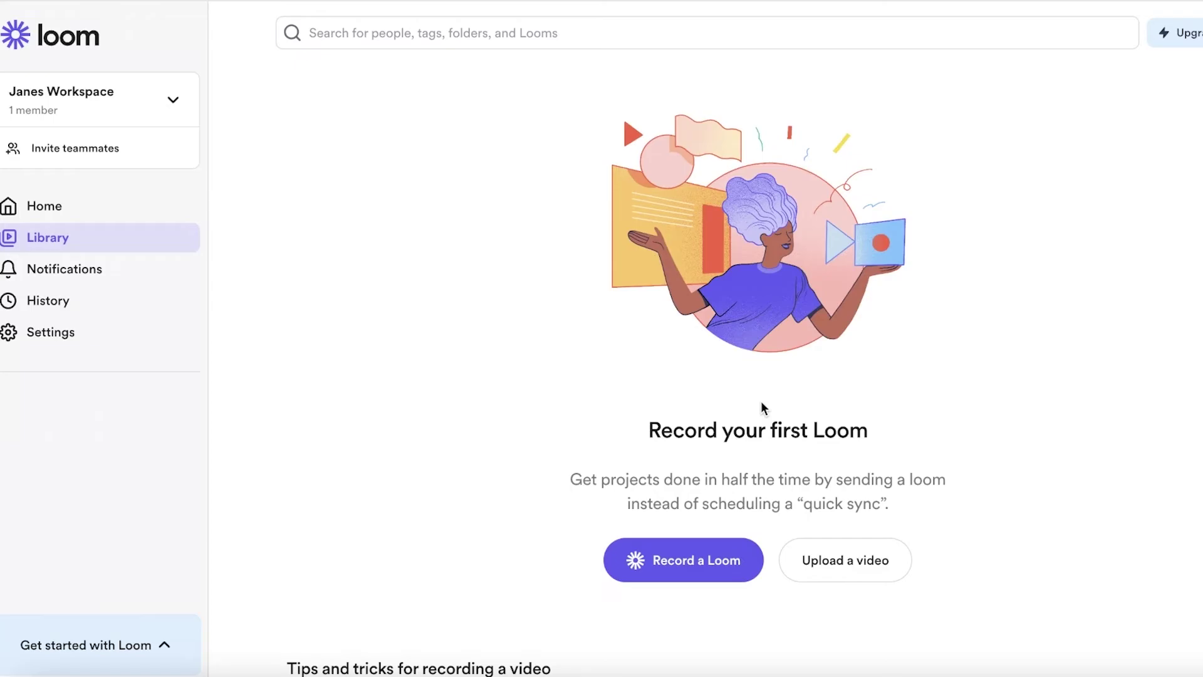
# Step: Start a video upload from the library and browse the Downloads, Documents and Desktop folders for a video file
pyautogui.click(824, 560)
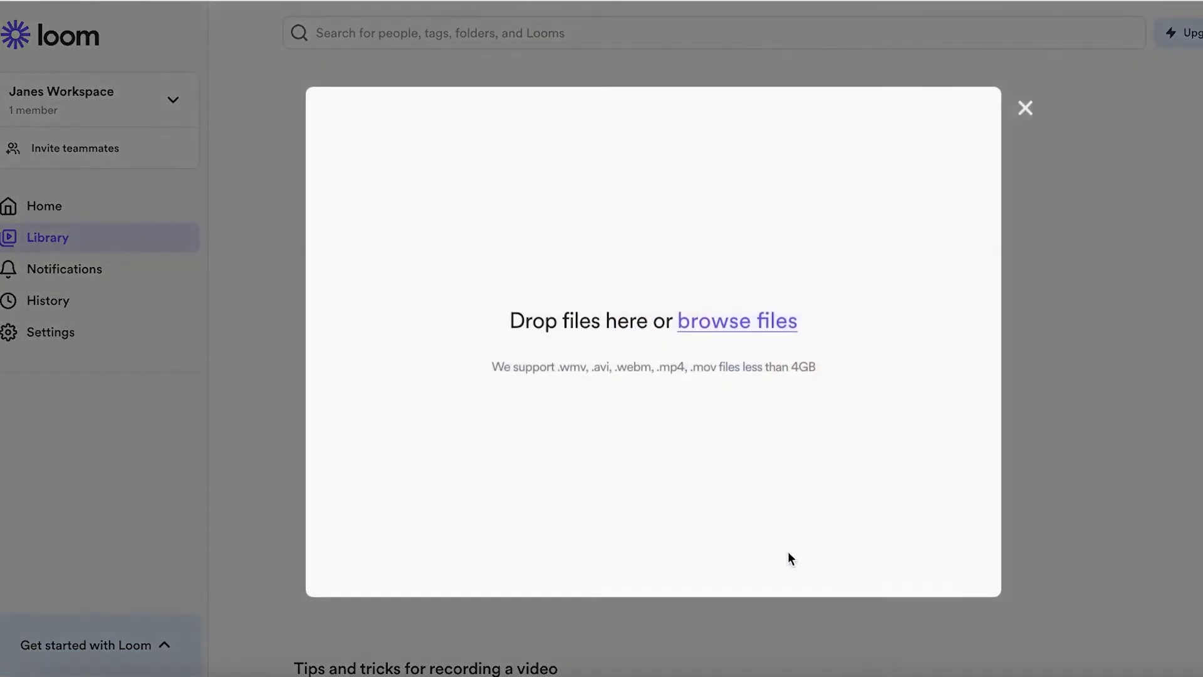
pyautogui.click(771, 330)
pyautogui.click(356, 216)
pyautogui.click(351, 242)
pyautogui.scroll(-10, 588, 219)
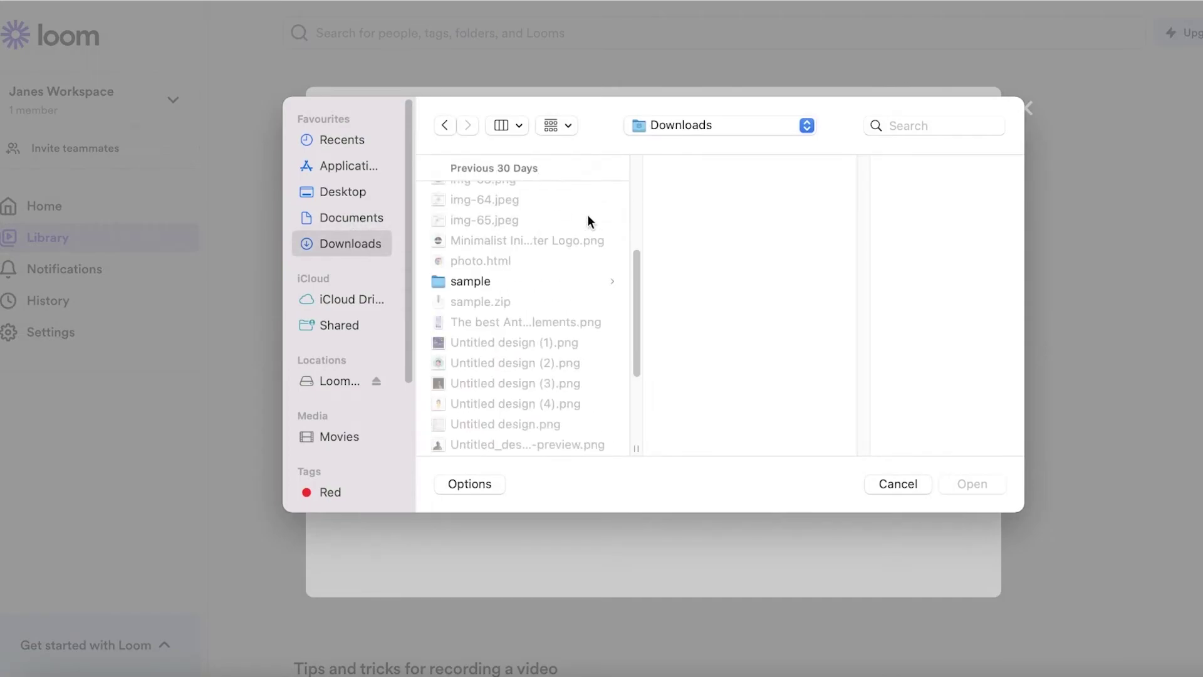
pyautogui.click(490, 212)
pyautogui.scroll(-3, 502, 318)
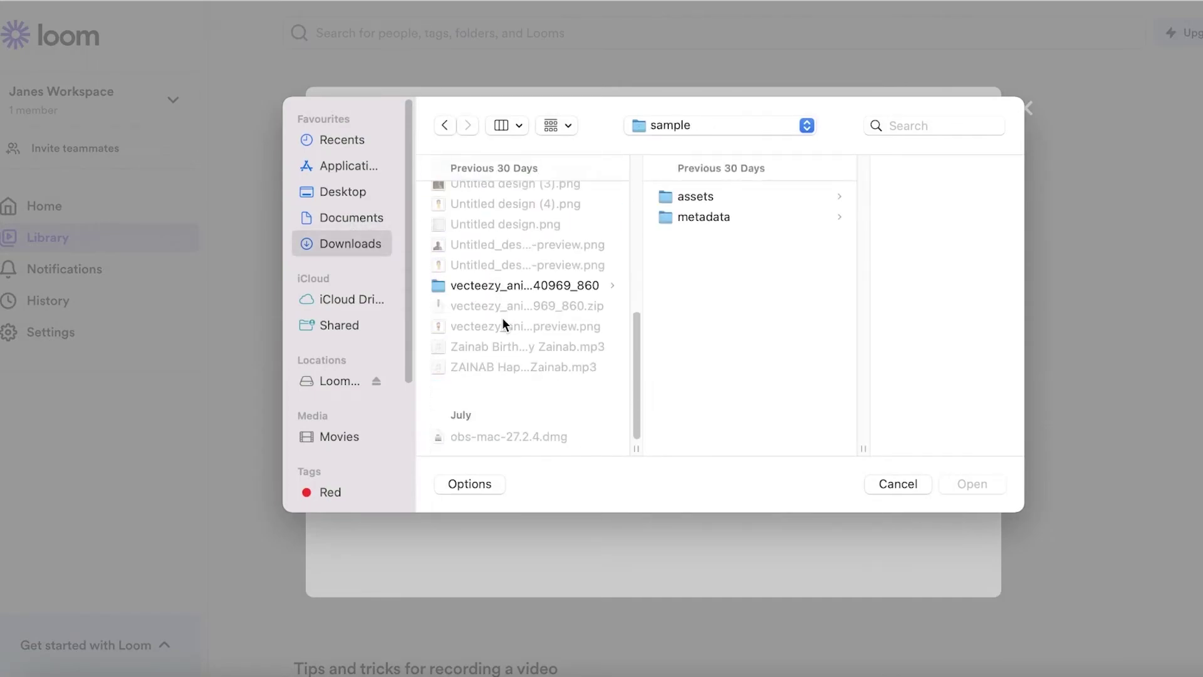
pyautogui.click(355, 198)
pyautogui.click(349, 215)
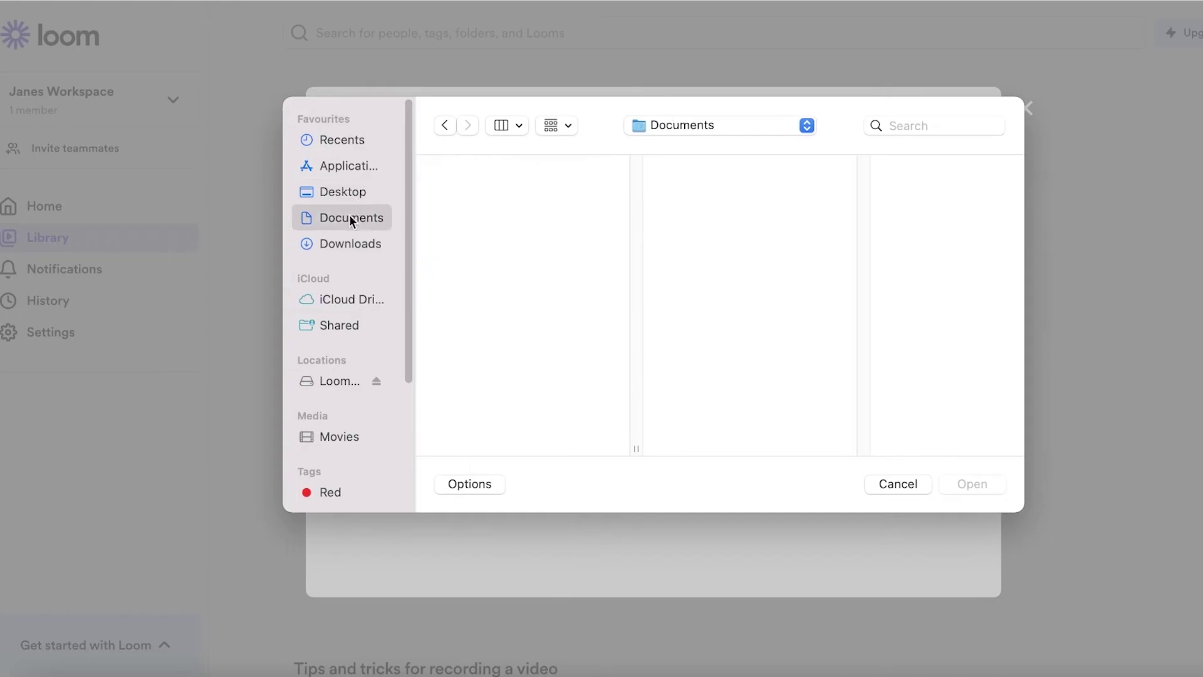
pyautogui.click(342, 235)
pyautogui.click(344, 198)
pyautogui.click(349, 215)
# Step: Add the 001 How to v...tutorial.mp4 video from the vos folder on the Desktop to the upload
pyautogui.click(351, 193)
pyautogui.click(465, 260)
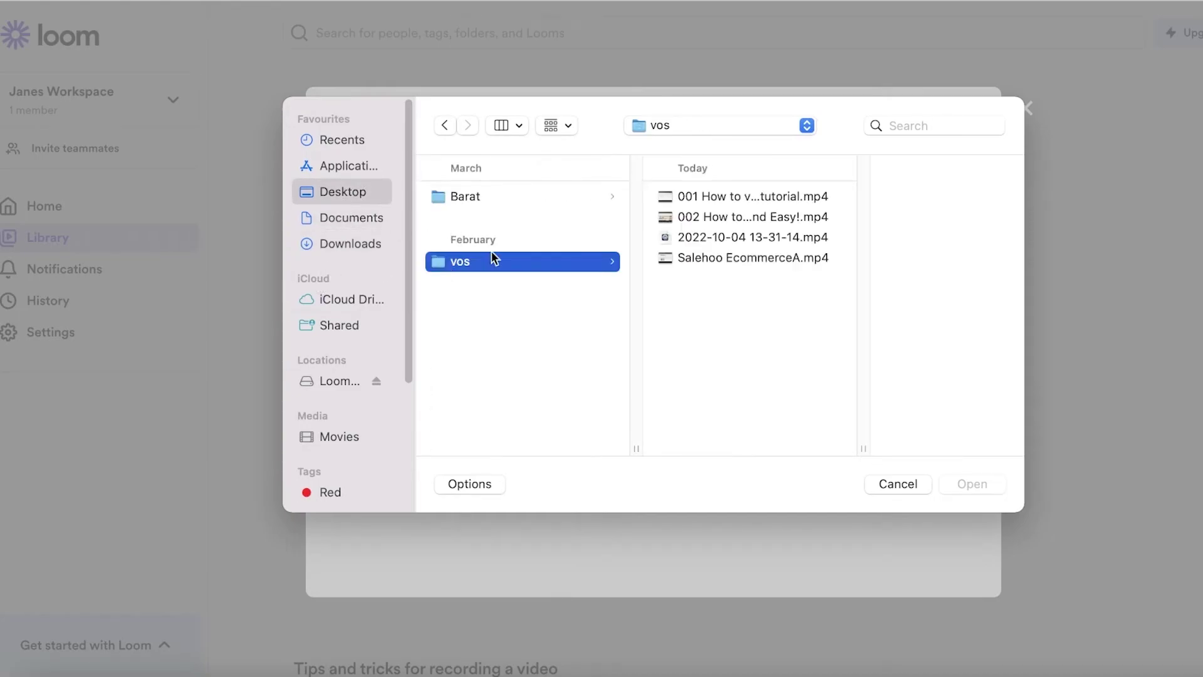
pyautogui.click(771, 197)
pyautogui.click(968, 484)
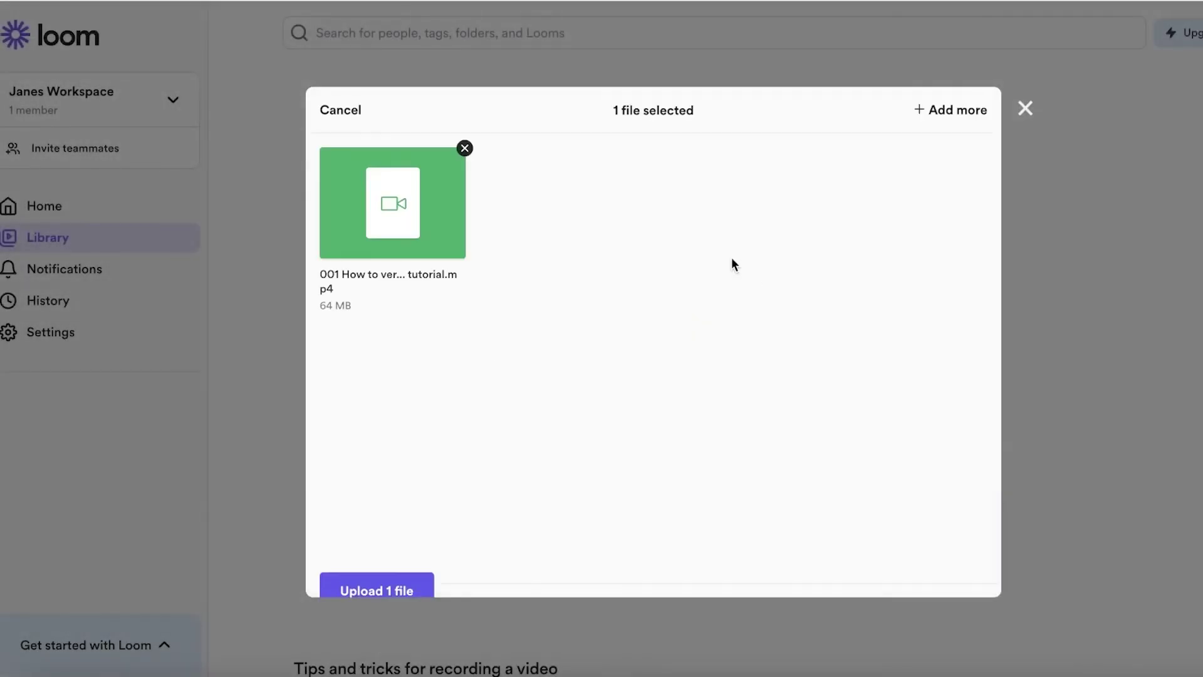
# Step: Upload the selected video file to the library, and open the home page from the personal settings
pyautogui.click(420, 566)
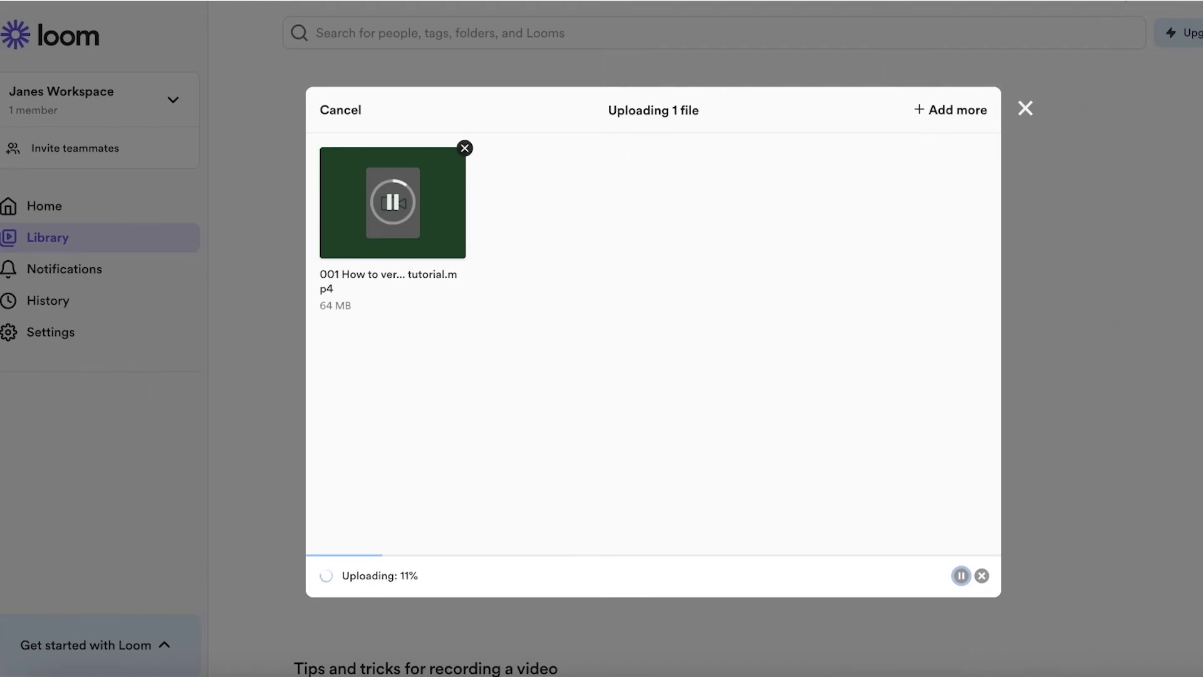
pyautogui.moveTo(1202, 37); pyautogui.dragTo(1108, 17)
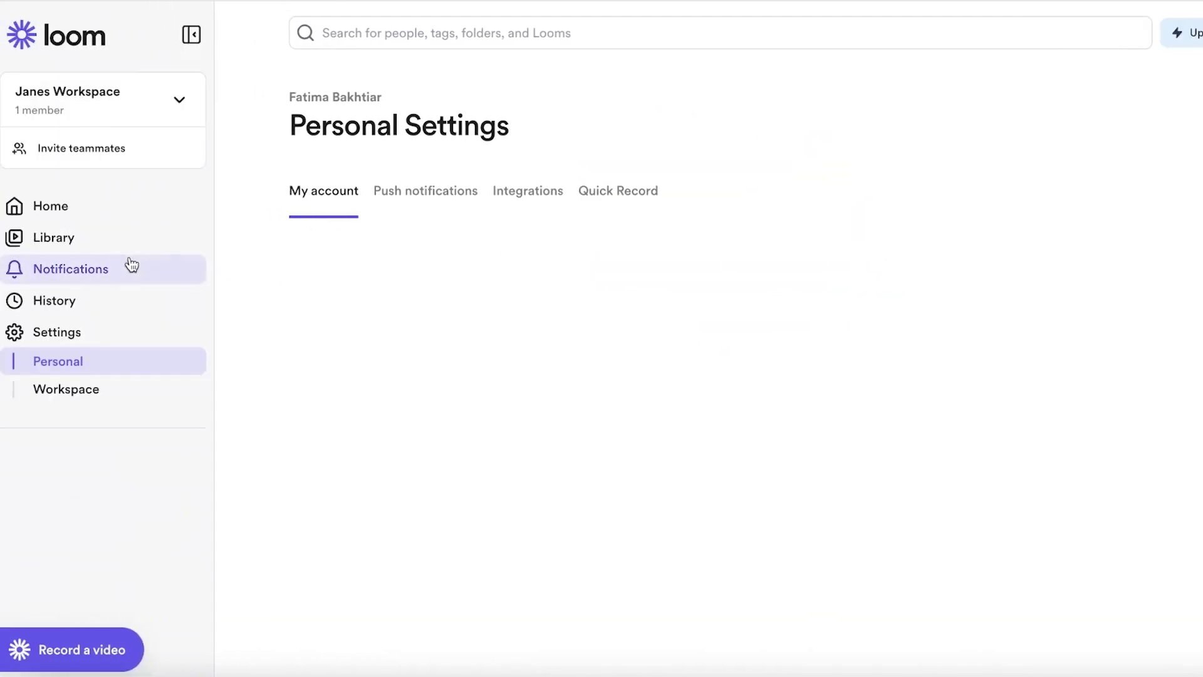
pyautogui.click(125, 223)
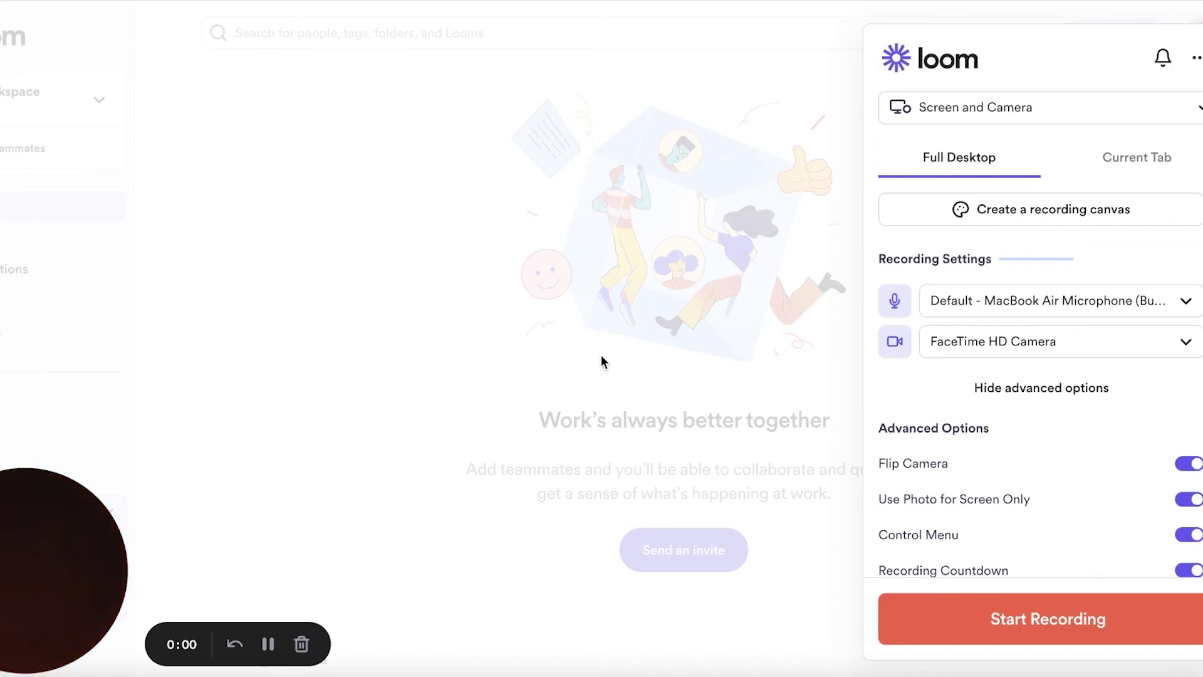
# Step: Look through the microphone and camera choices in the recorder, keeping the default MacBook Air Microphone and FaceTime HD Camera
pyautogui.click(978, 299)
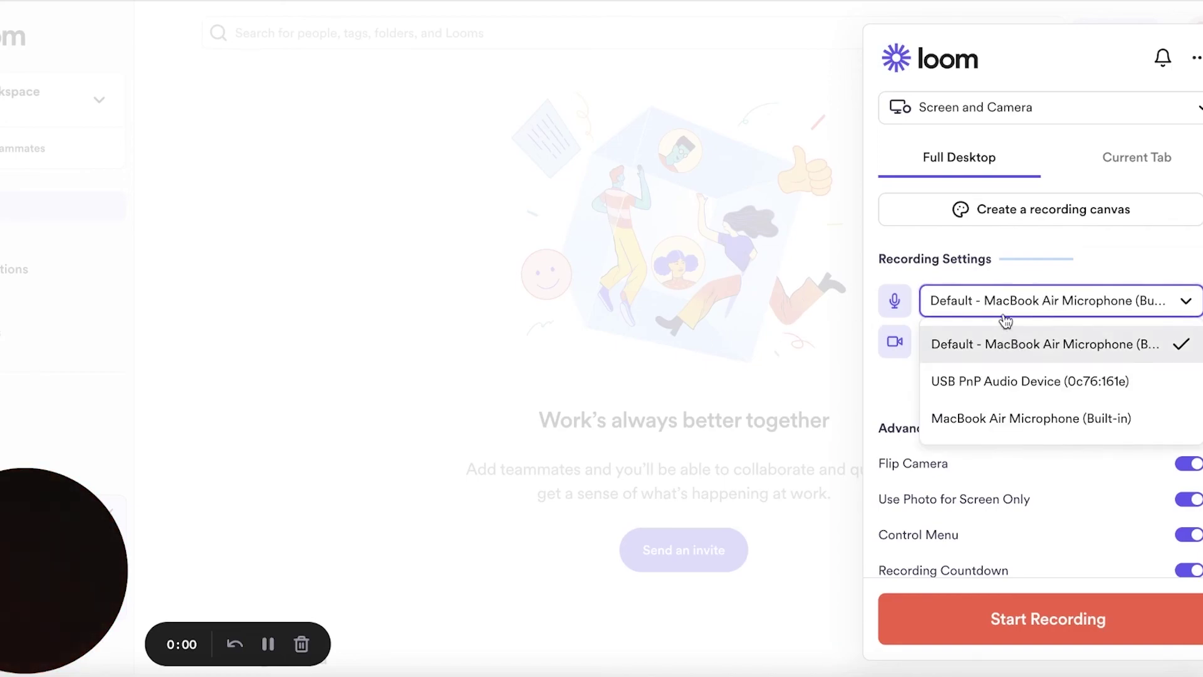
pyautogui.click(996, 332)
pyautogui.click(996, 335)
pyautogui.click(988, 384)
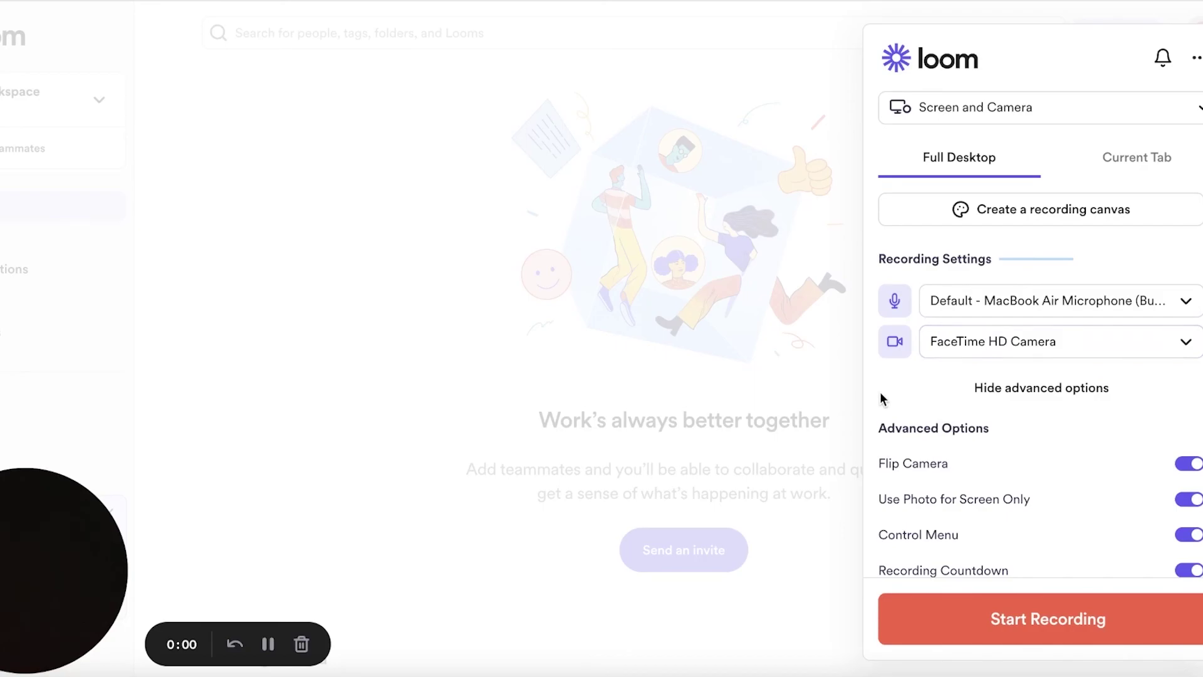
# Step: Set the recorder to capture the Current Tab and check its camera choices
pyautogui.click(1131, 157)
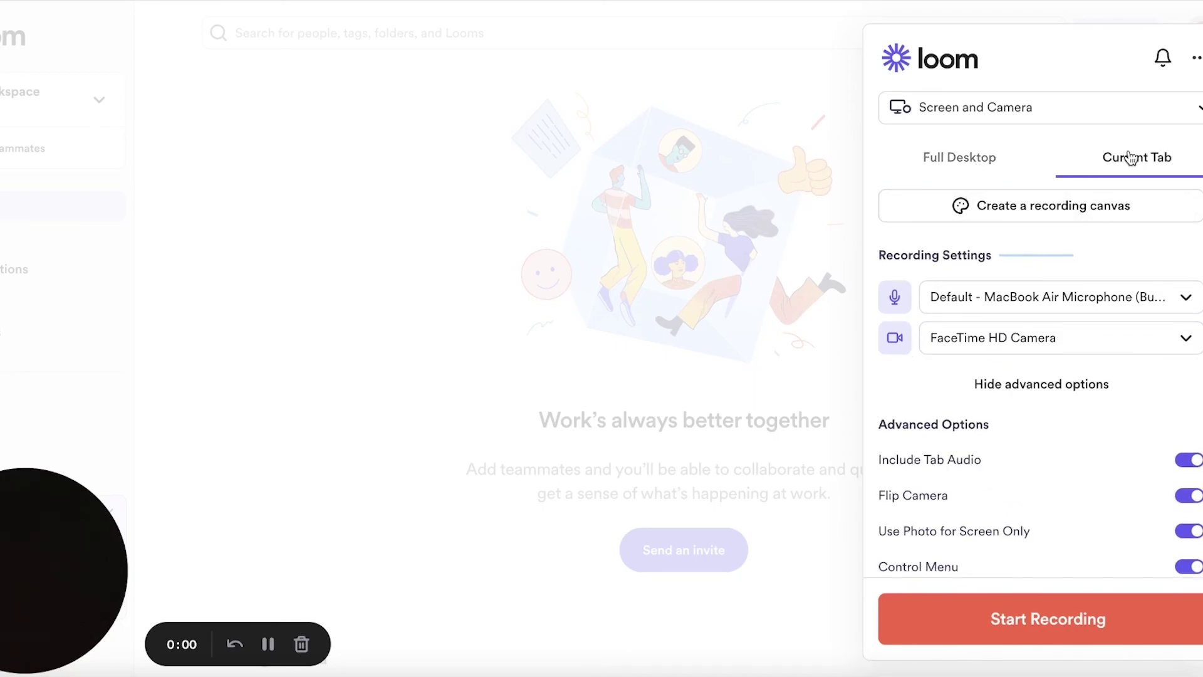
pyautogui.click(996, 339)
pyautogui.click(801, 358)
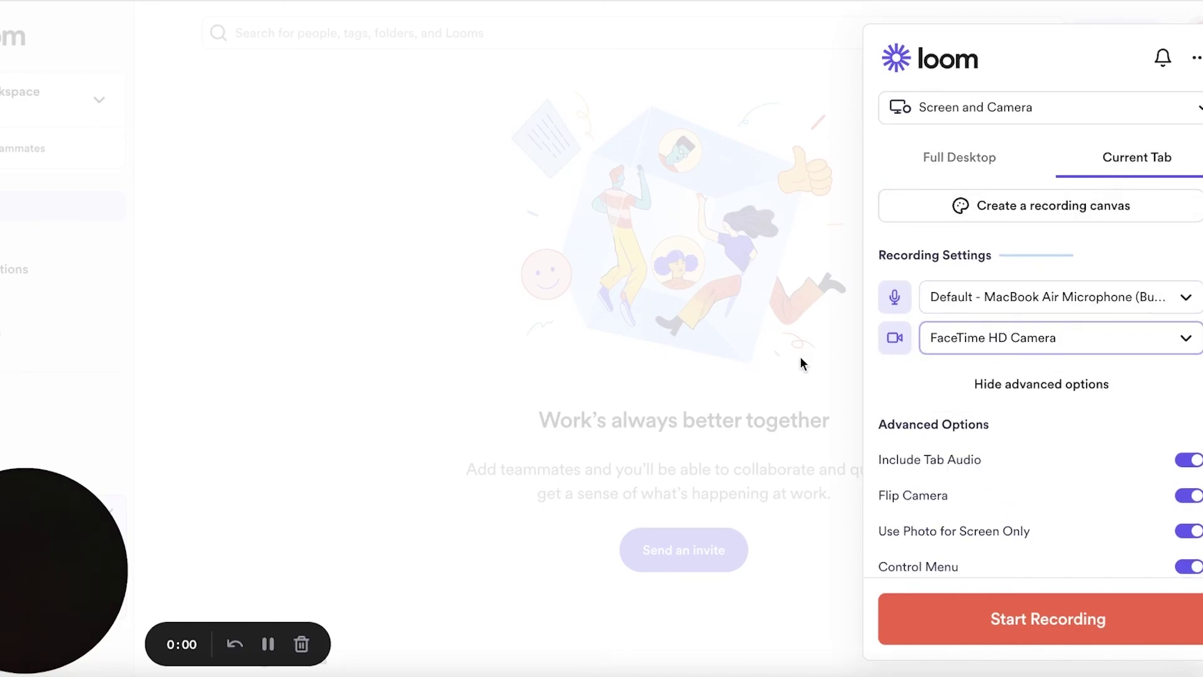
# Step: Leave the recorder and dismiss the prompt to invite the team on the home page
pyautogui.click(801, 359)
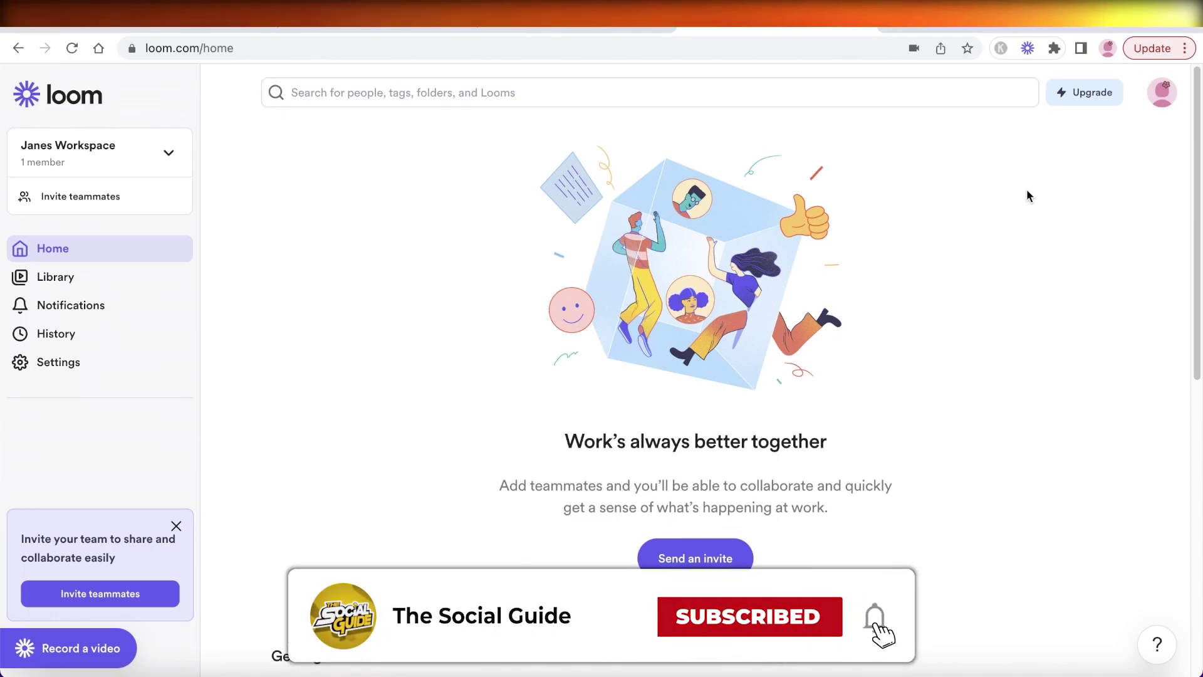
pyautogui.click(176, 525)
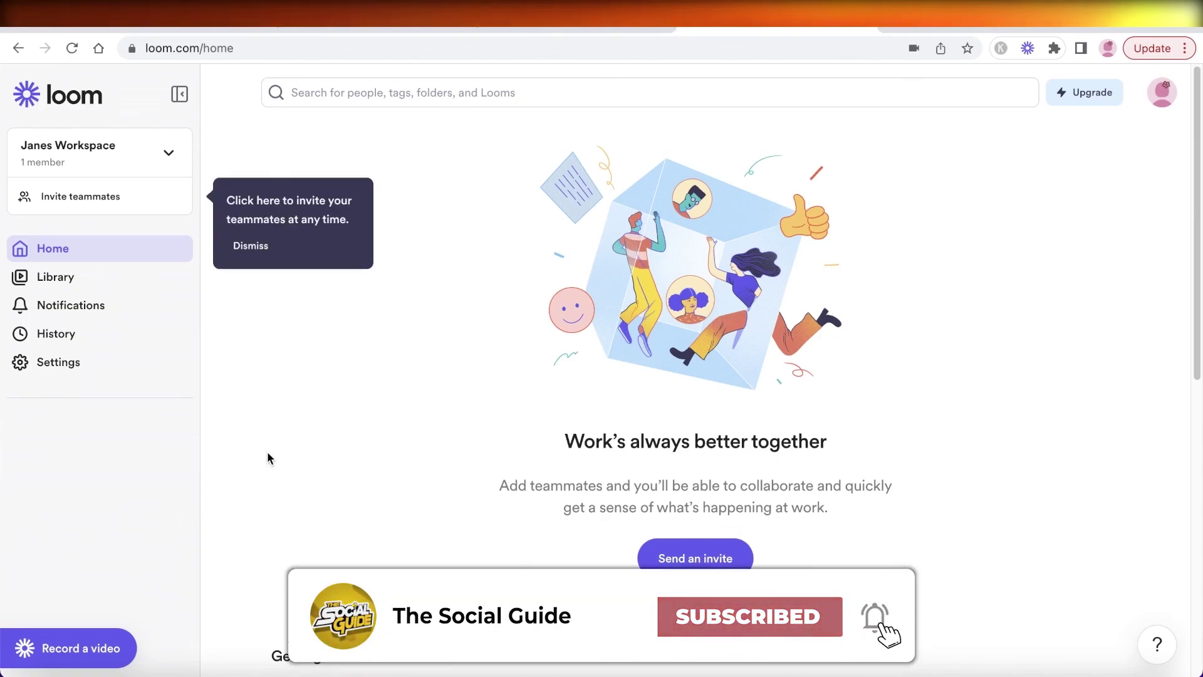